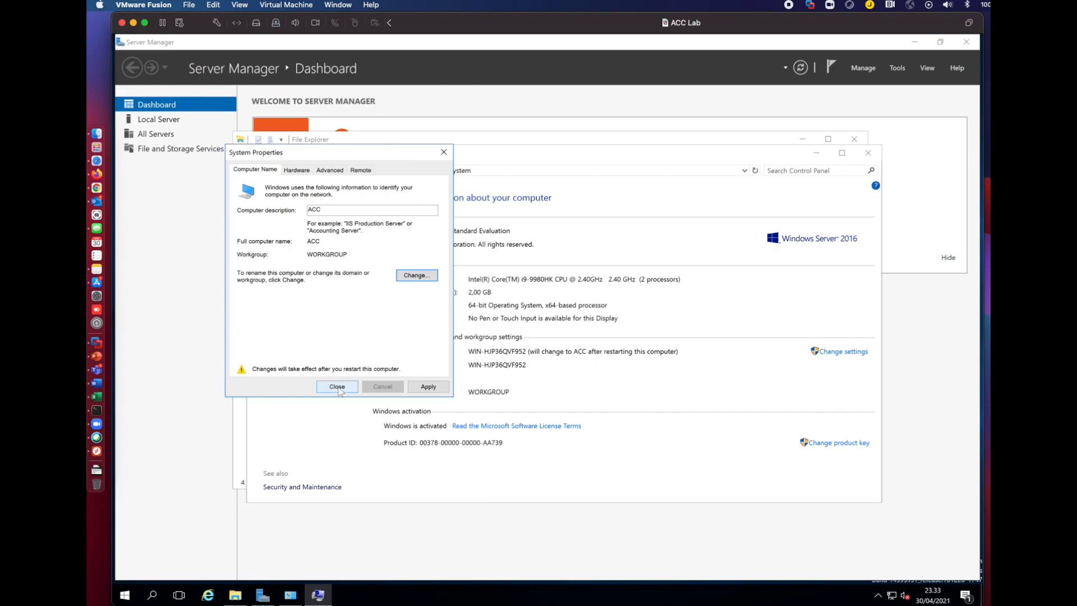
# Apply the computer name and description ACC, choosing to restart later.
pyautogui.click(338, 388)
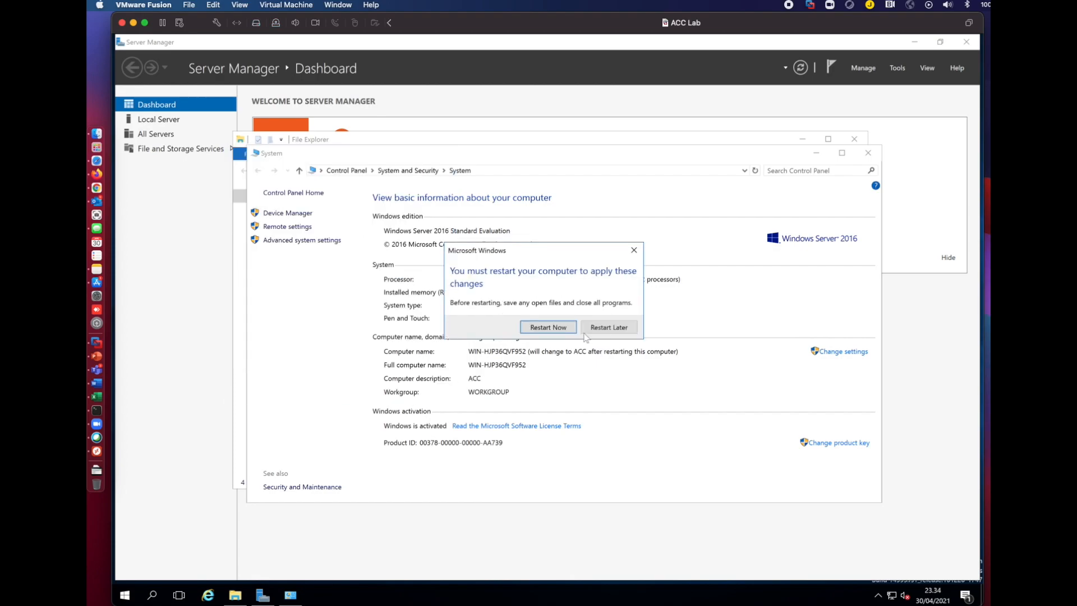
pyautogui.click(585, 332)
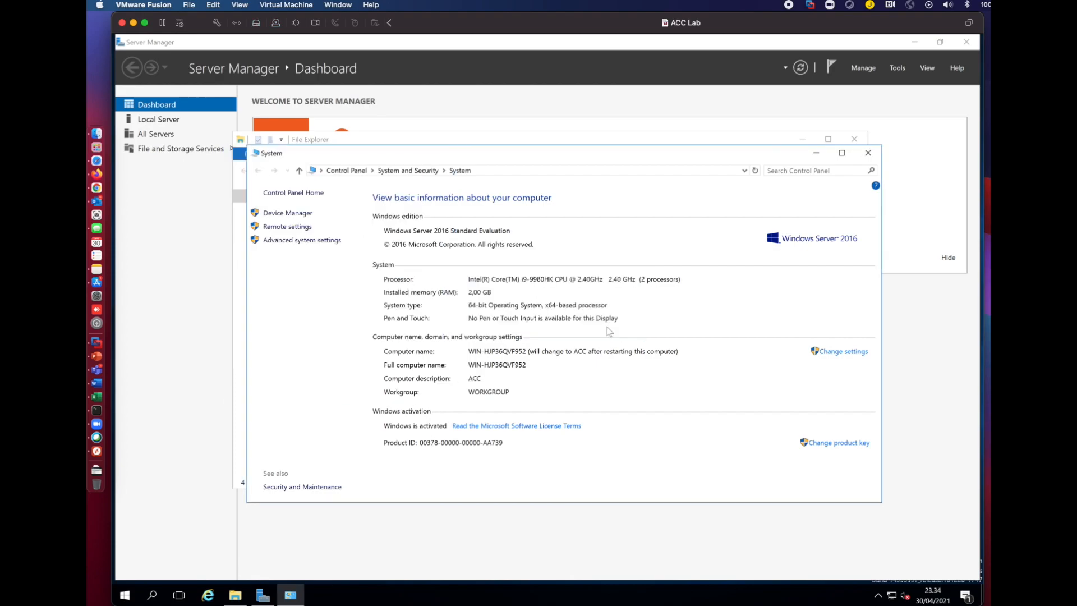
# Open Network and Sharing Center, then launch Command Prompt by searching for cmd.
pyautogui.rightClick(892, 598)
pyautogui.click(908, 589)
pyautogui.click(152, 594)
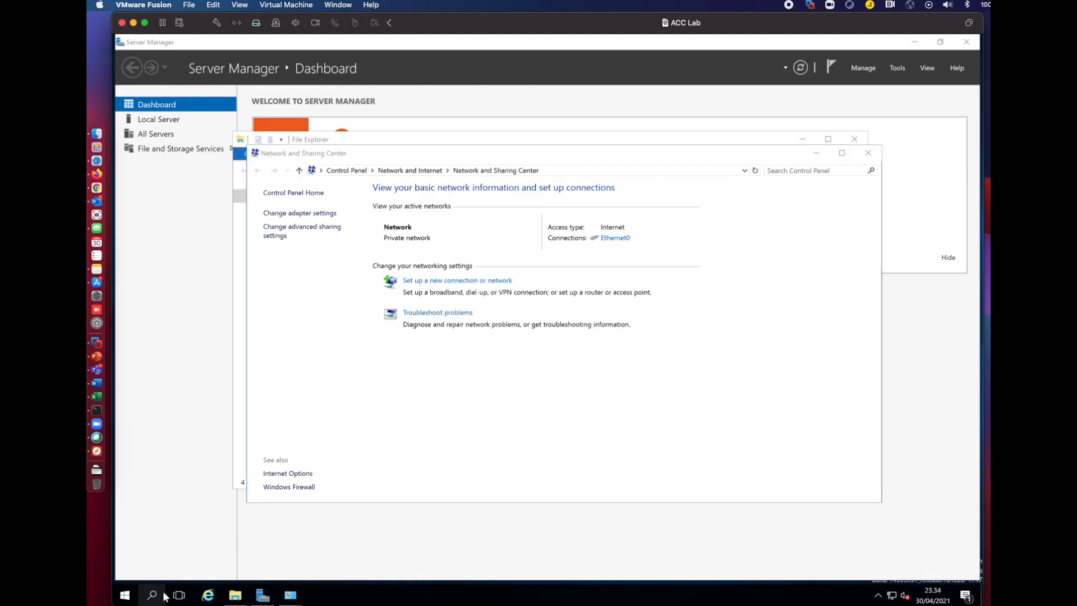
pyautogui.write('cmd')
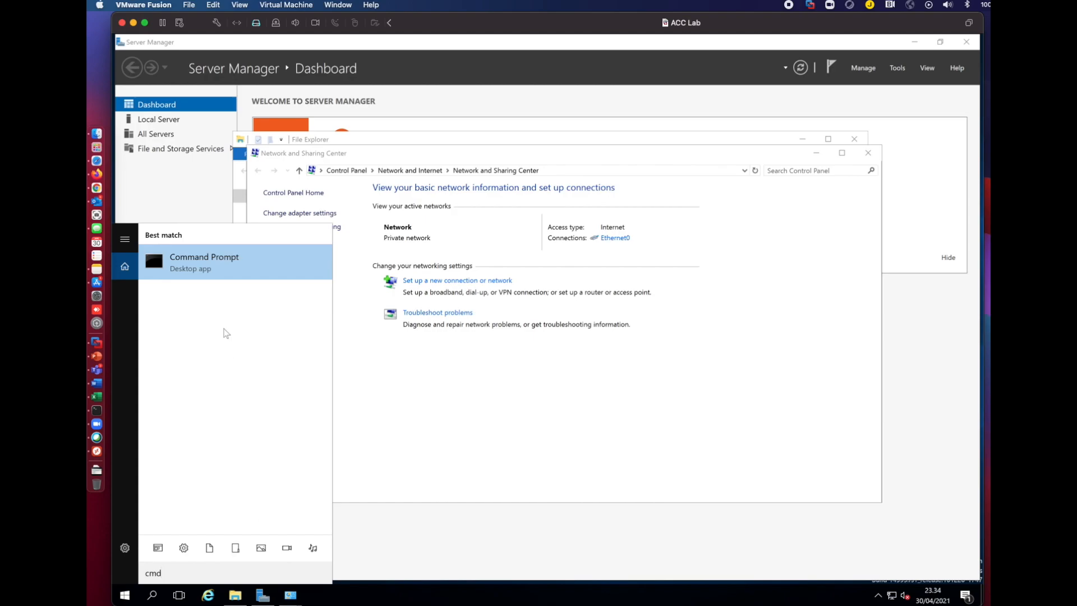
pyautogui.click(224, 257)
# Run ipconfig /all and review the output showing IPv4 192.168.94.12.
pyautogui.write('i')
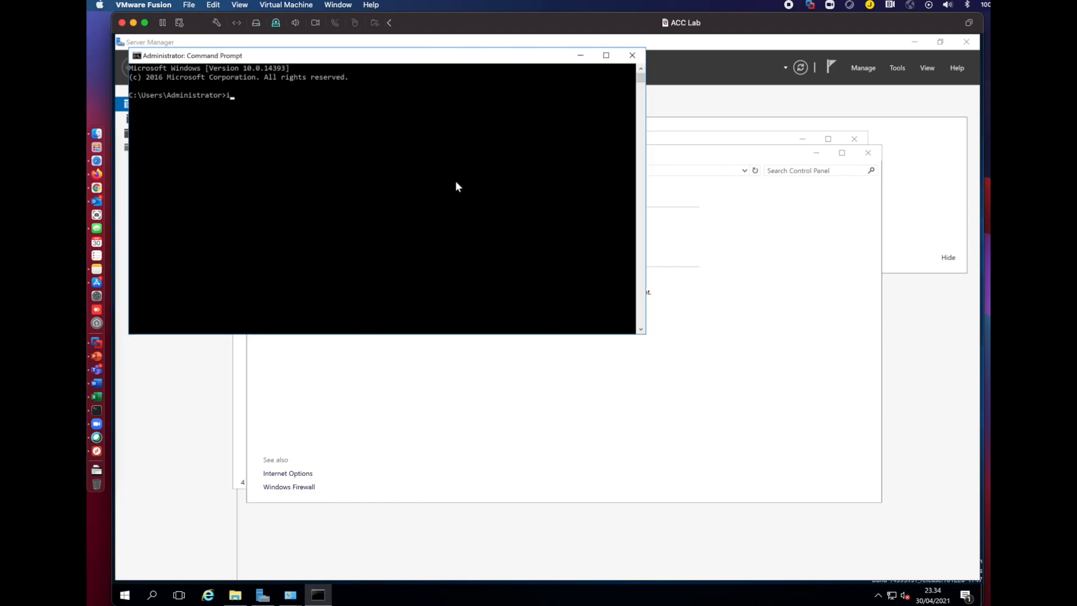
pyautogui.write('pconfig /all')
pyautogui.press('Return')
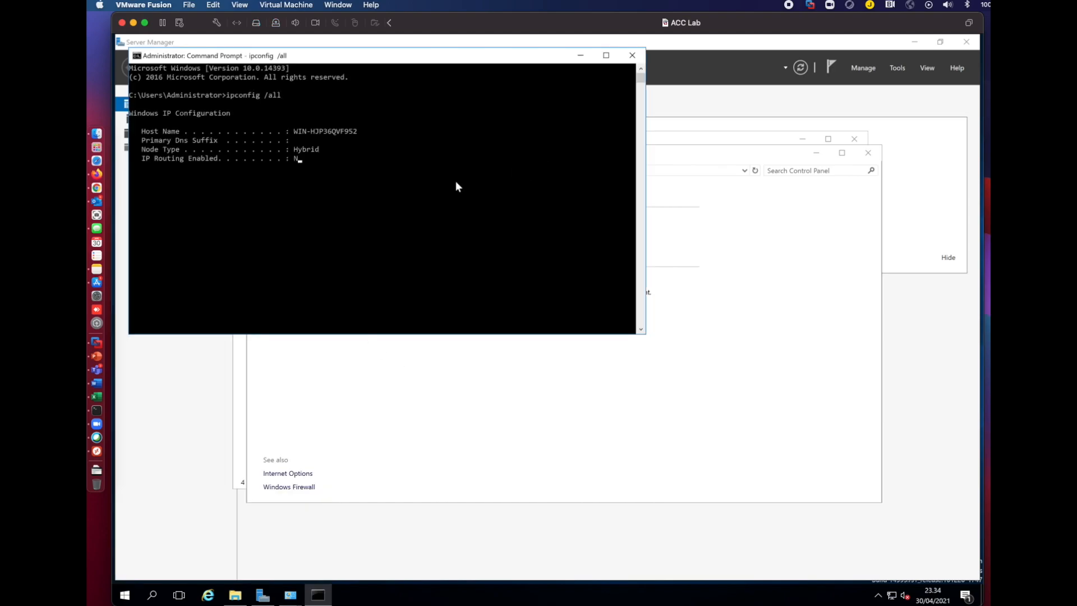
pyautogui.scroll(4, 461, 288)
pyautogui.scroll(1, 461, 284)
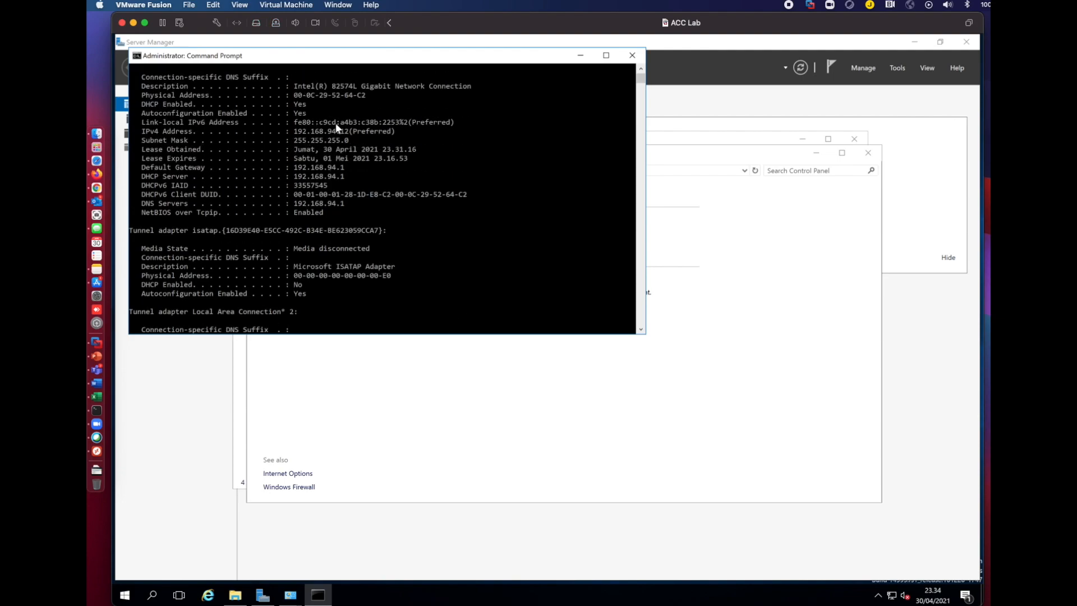
# Set the ACC Lab VM's network adapter to Bridged Networking over Wi-Fi and close settings.
pyautogui.click(216, 25)
pyautogui.click(472, 160)
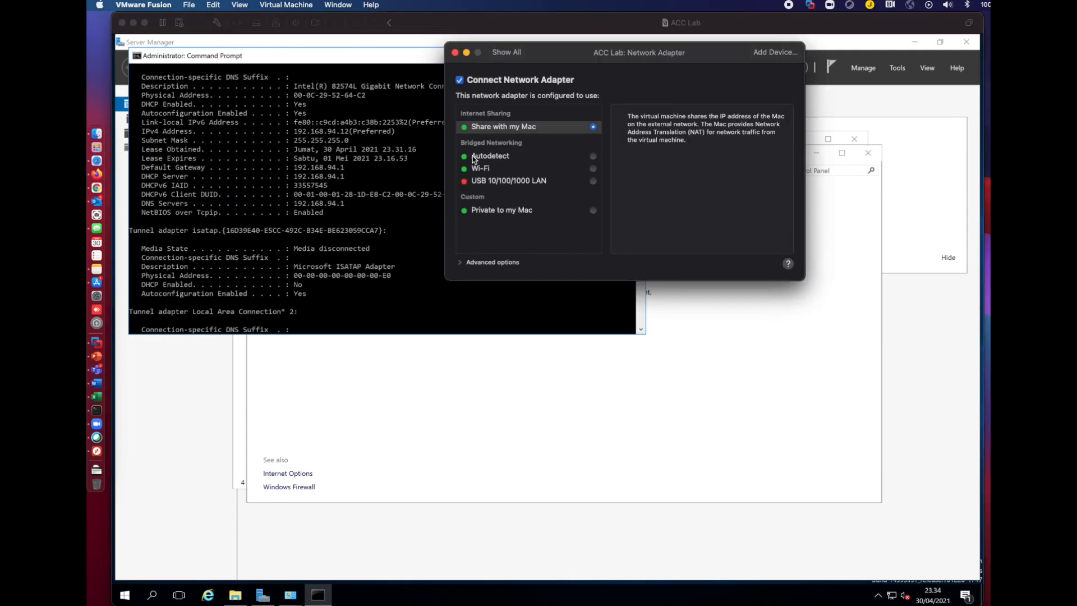
pyautogui.click(592, 169)
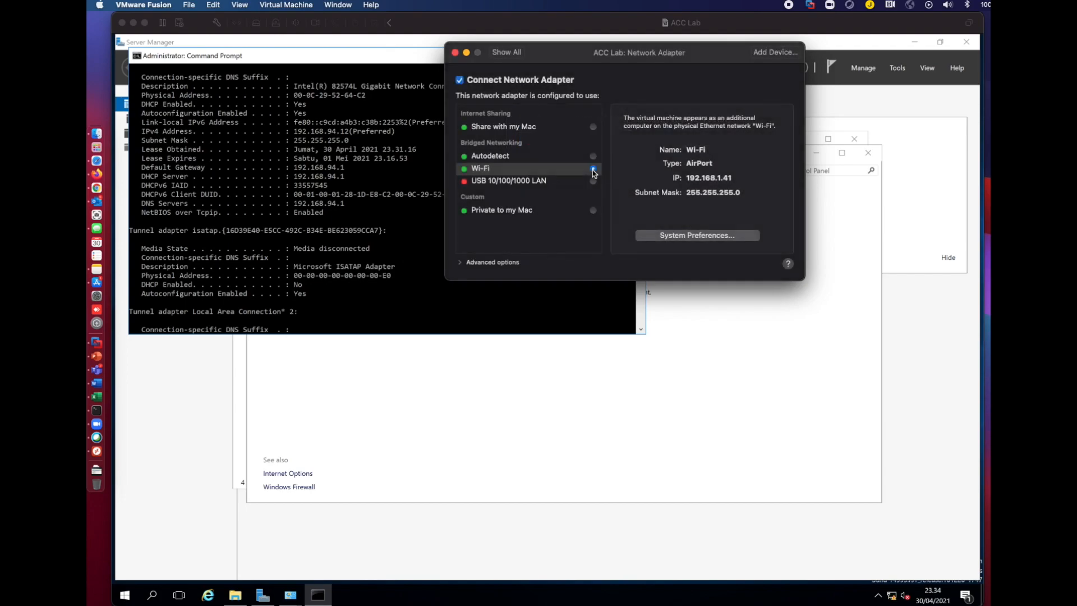
pyautogui.click(455, 52)
pyautogui.click(341, 324)
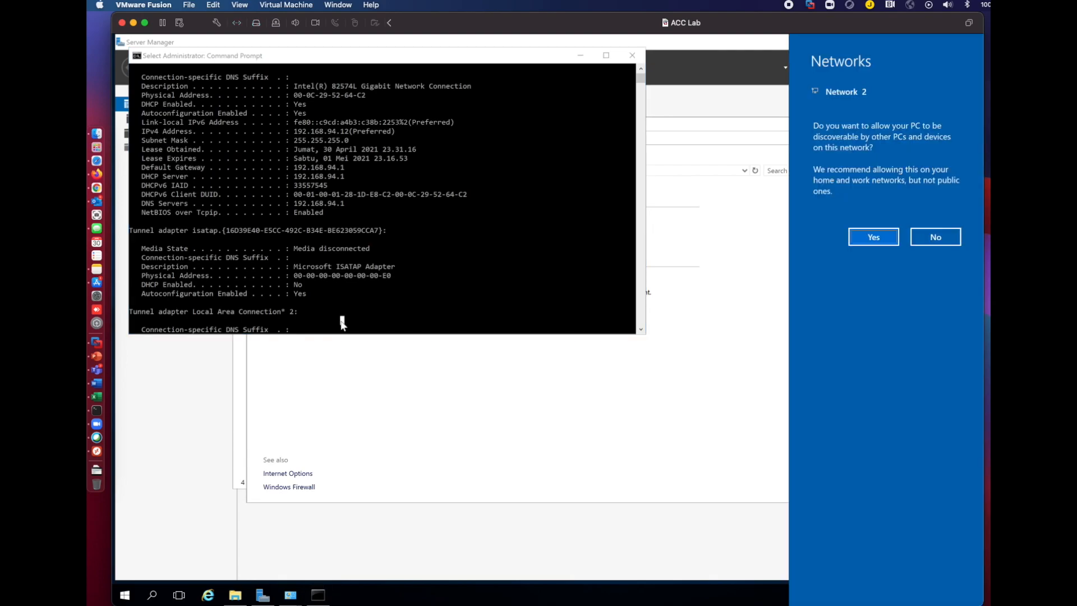
# Allow discovery on Network 2 and rerun ipconfig /all in Command Prompt.
pyautogui.click(873, 236)
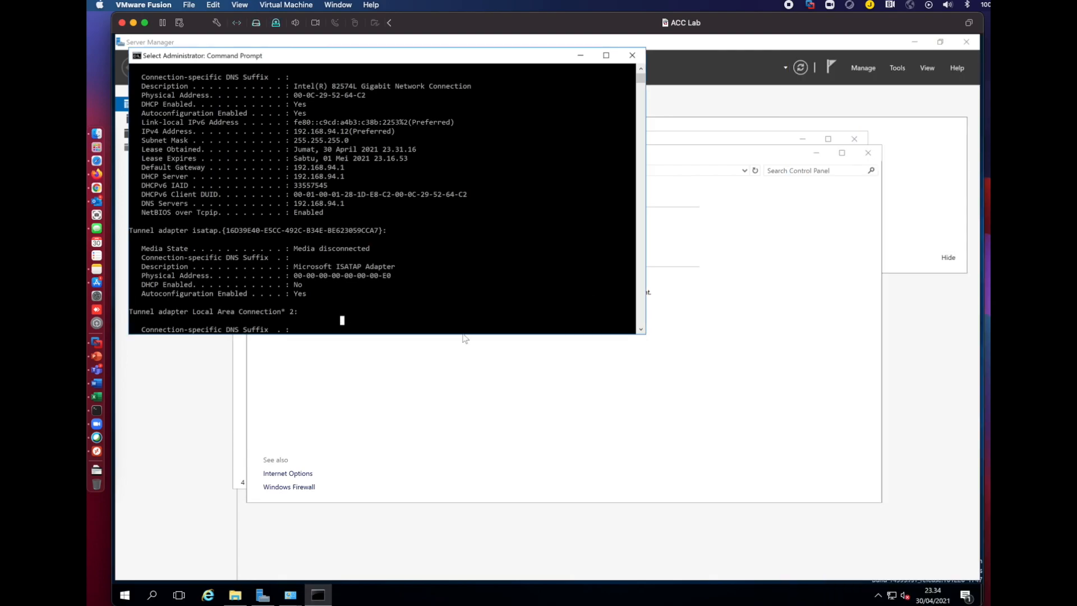
pyautogui.rightClick(347, 323)
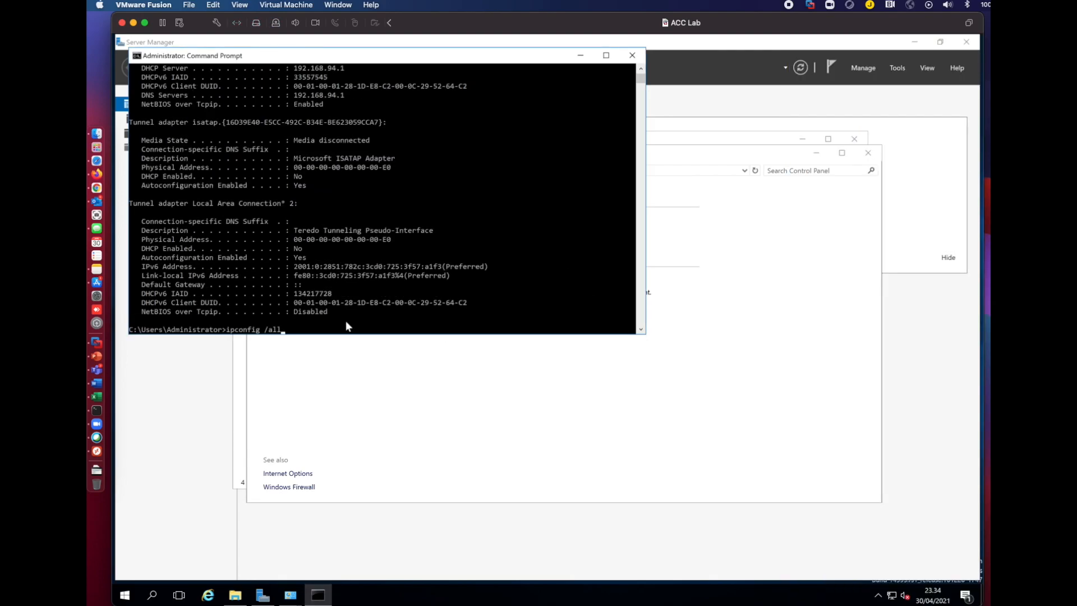
pyautogui.press('Return')
pyautogui.scroll(1, 437, 243)
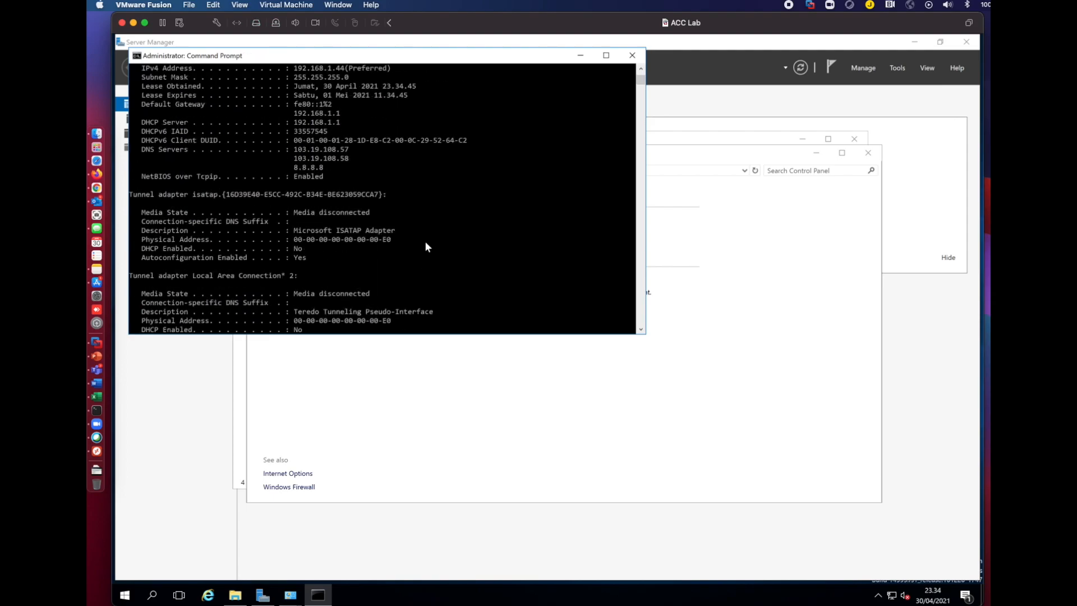
pyautogui.click(408, 201)
pyautogui.scroll(1, 397, 208)
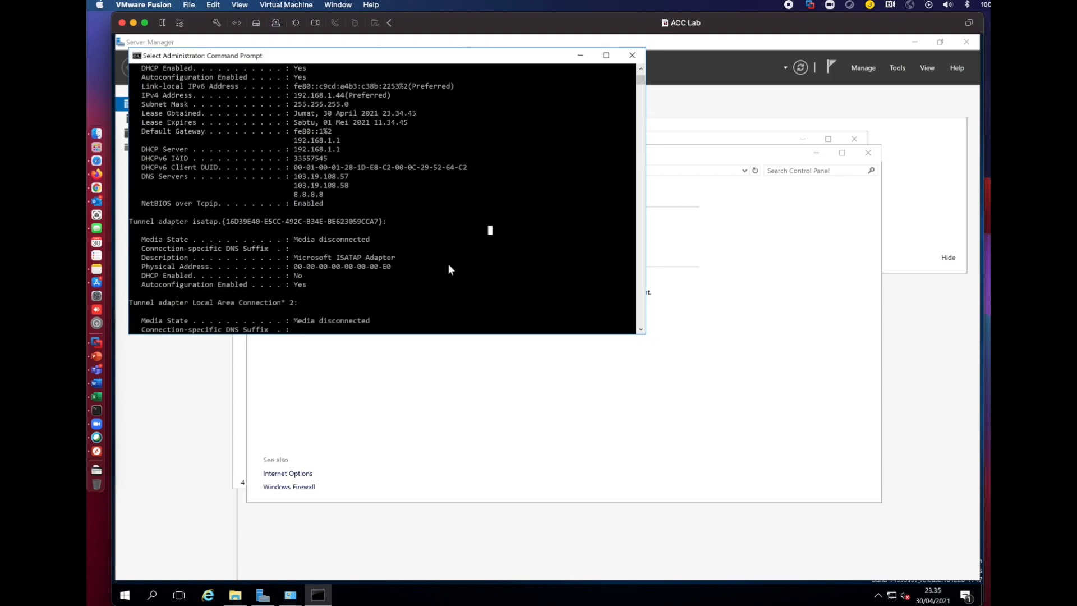
# Clear the console and list ipconfig /all again, showing IPv4 192.168.1.44 and gateway 192.168.1.1.
pyautogui.write('cls')
pyautogui.press('Return')
pyautogui.write('ipconfig /all')
pyautogui.press('Return')
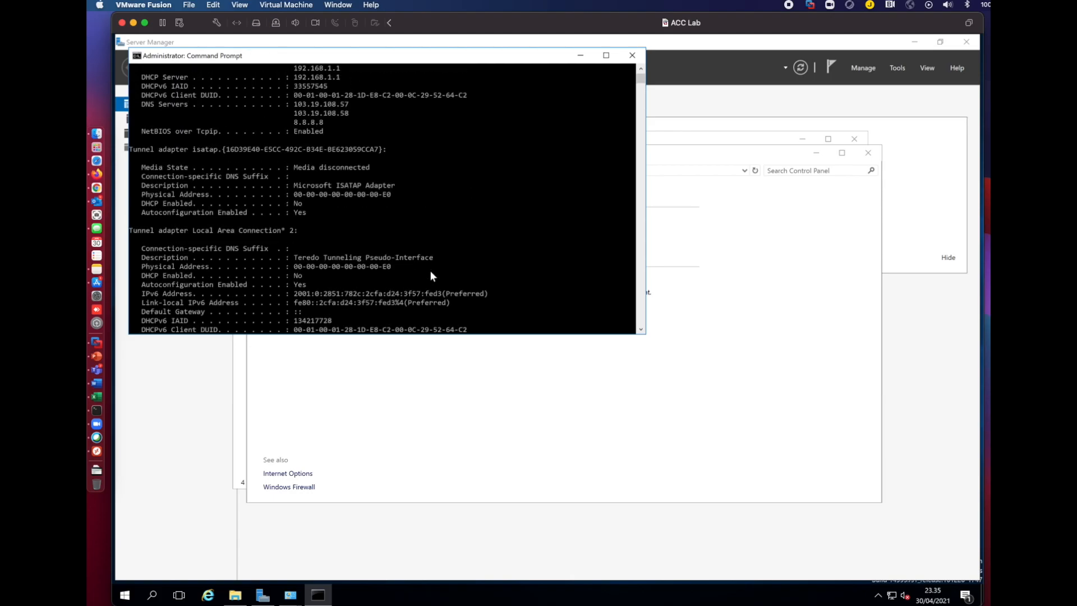
pyautogui.scroll(2, 431, 273)
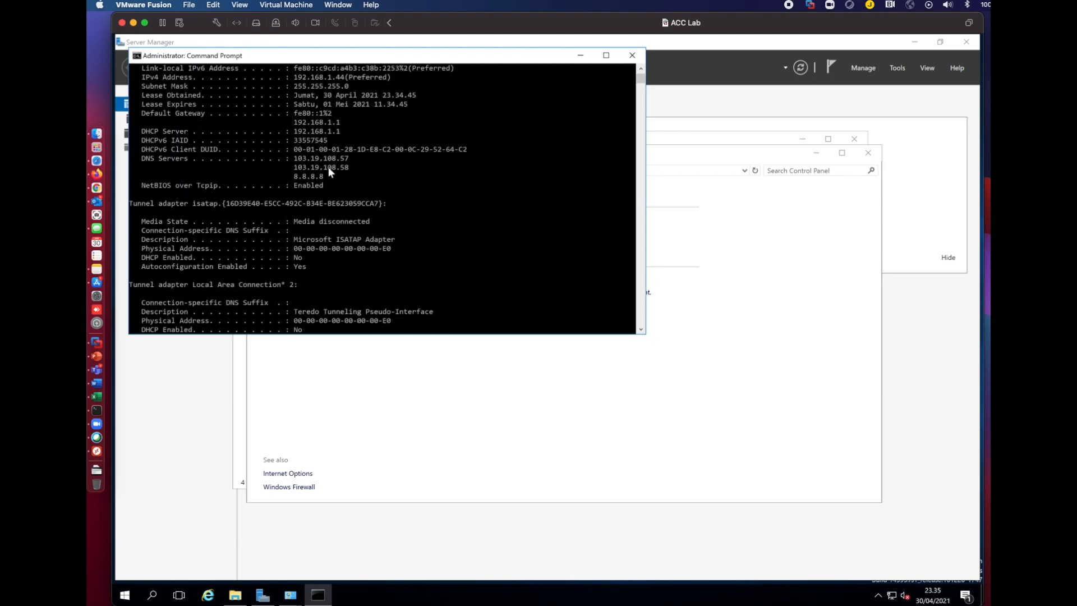
pyautogui.scroll(1, 331, 167)
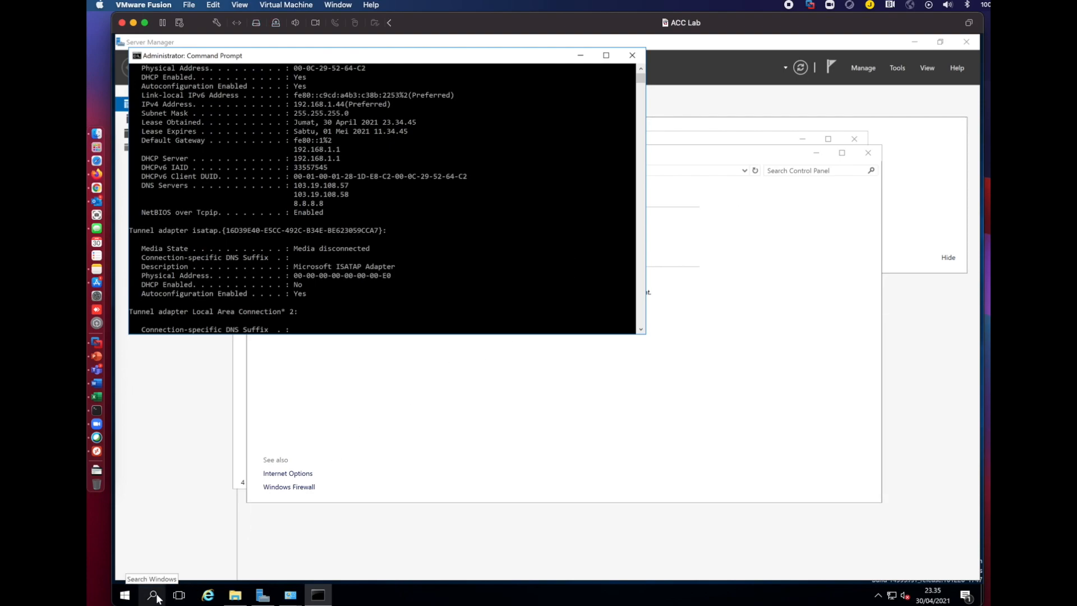
# Ping the gateway 192.168.1.1 and then host 192.168.1.10, both replying.
pyautogui.click(459, 300)
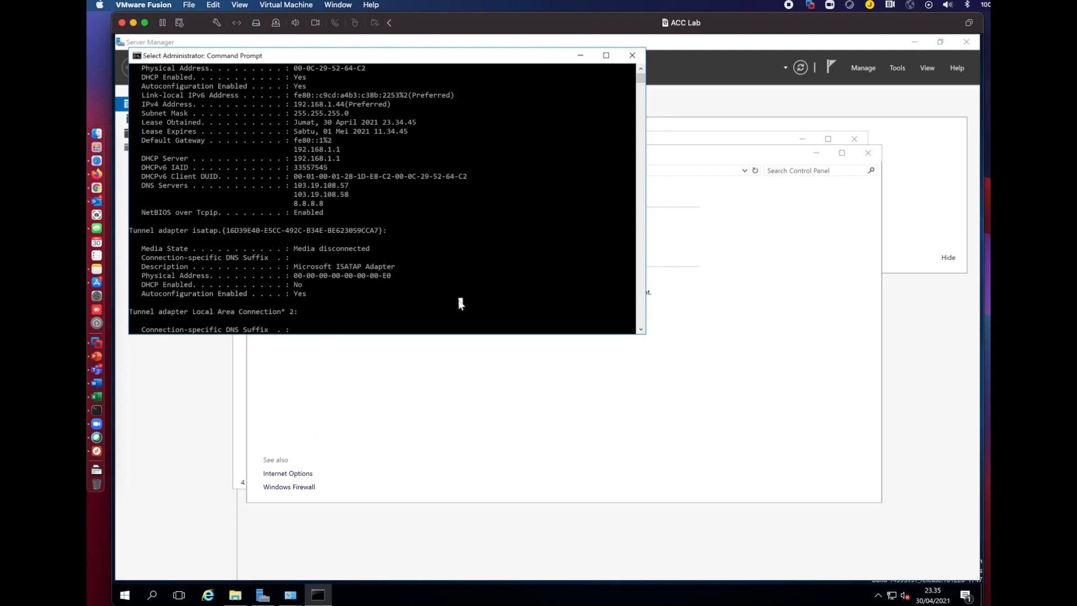
pyautogui.write('ping 19')
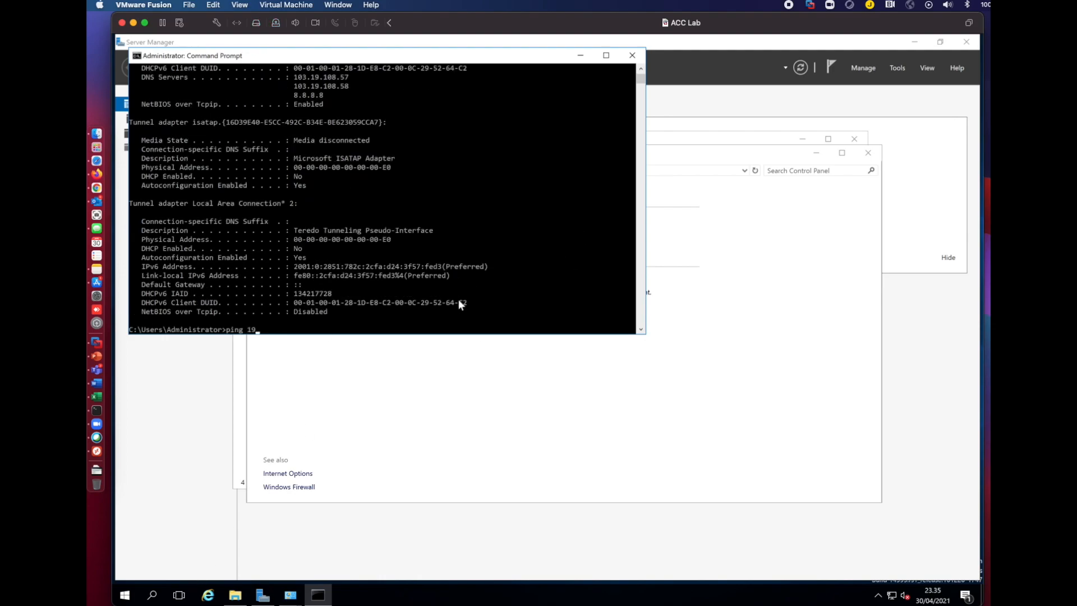
pyautogui.write('2.168.1.1')
pyautogui.press('Return')
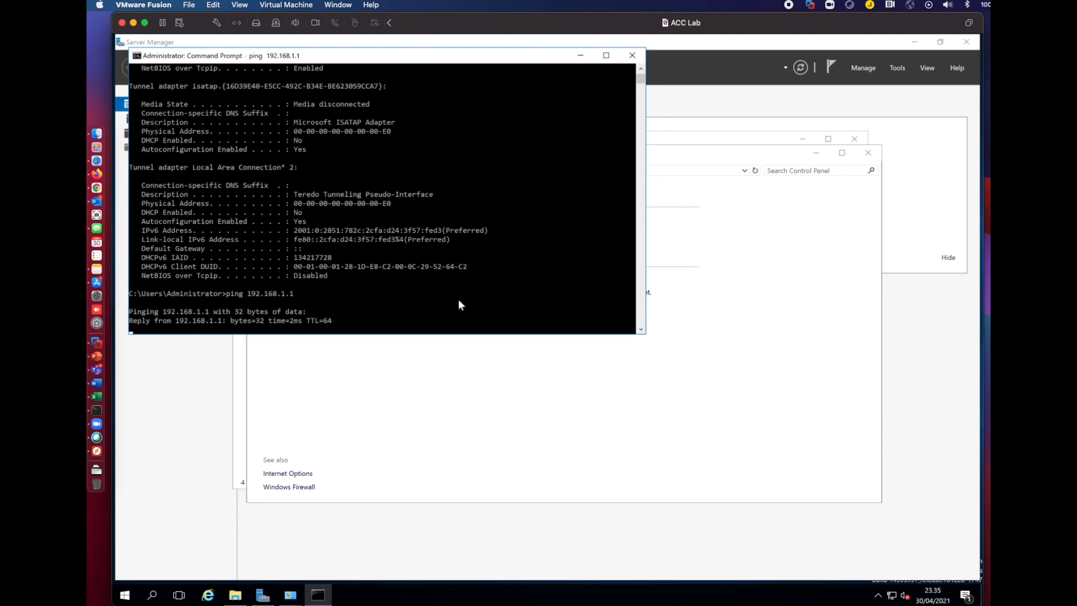
pyautogui.hotkey('ctrl', 'c')
pyautogui.press('Up')
pyautogui.write('0')
pyautogui.press('Return')
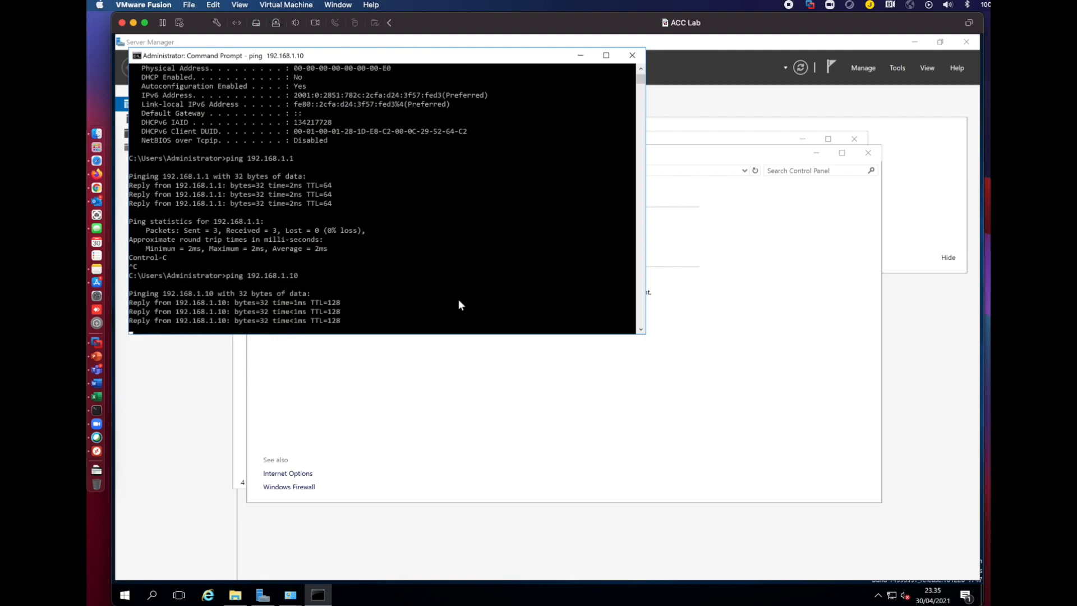
# Ping 192.168.1.11 and stop it after it goes unanswered.
pyautogui.press('Up')
pyautogui.press('Up')
pyautogui.write('1')
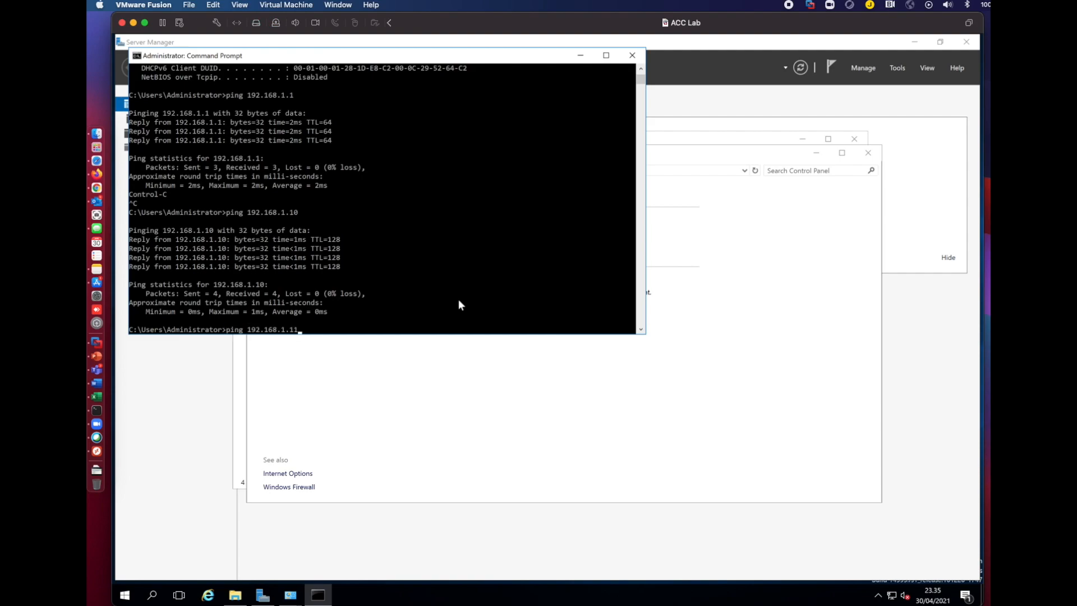
pyautogui.press('Return')
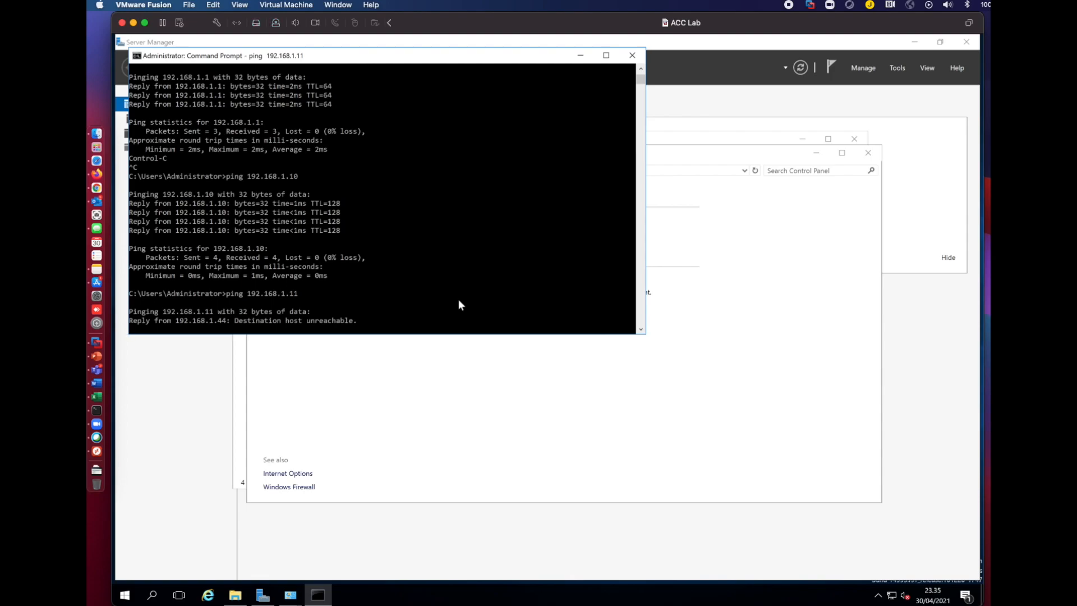
pyautogui.hotkey('ctrl', 'c')
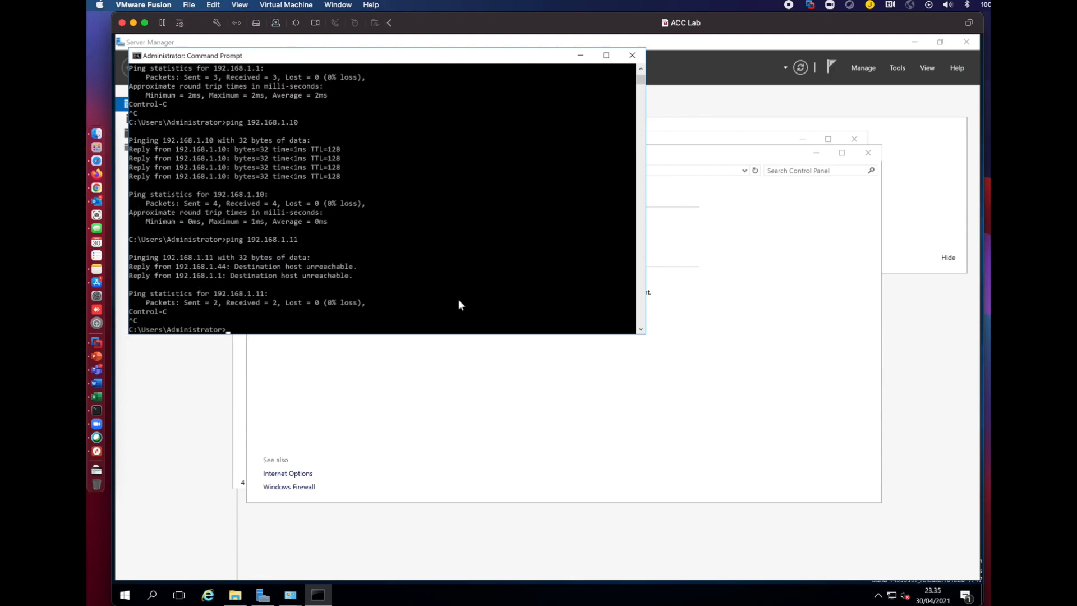
# Clear the console with cls and rerun ipconfig /all.
pyautogui.write('cls')
pyautogui.press('Return')
pyautogui.press('Up')
pyautogui.press('Up')
pyautogui.press('Up')
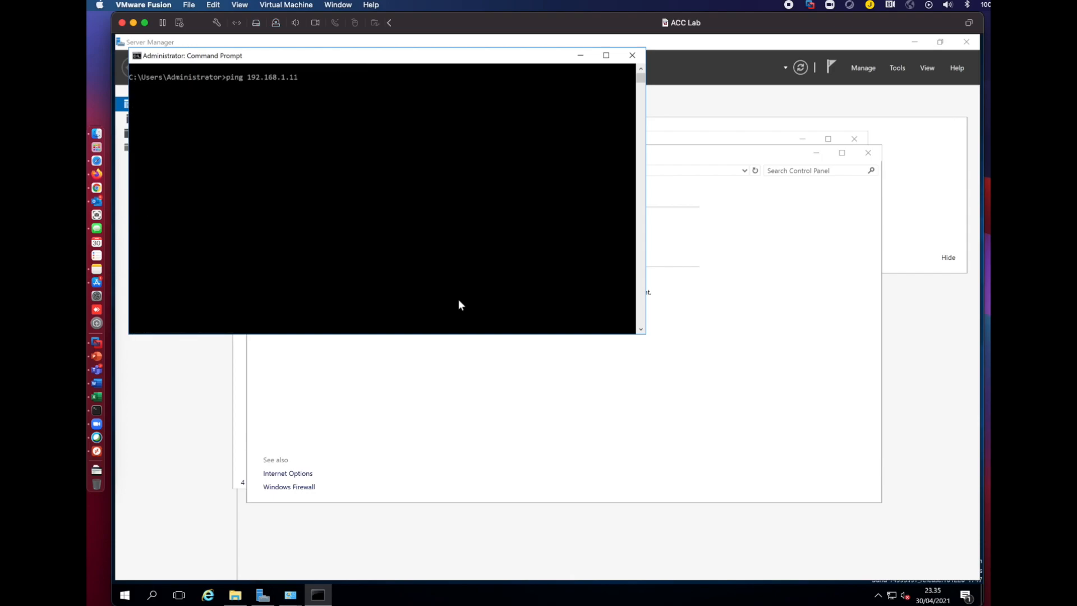
pyautogui.press('Return')
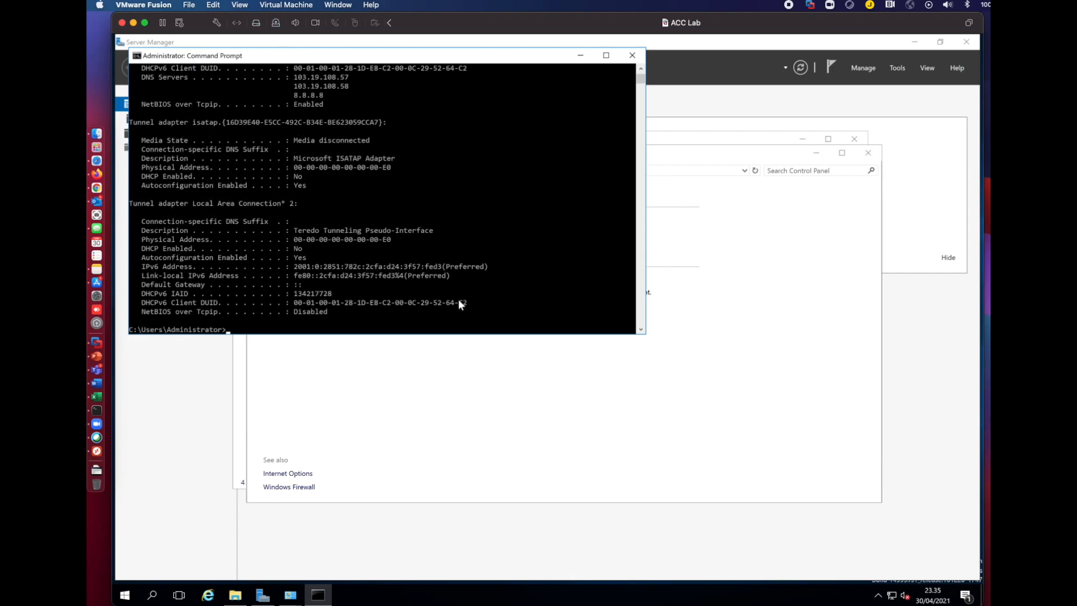
# On the AD Lab VM, run ipconfig /all in an administrator prompt, showing IPv4 192.168.1.10 and DNS 127.0.0.1.
pyautogui.scroll(2, 484, 282)
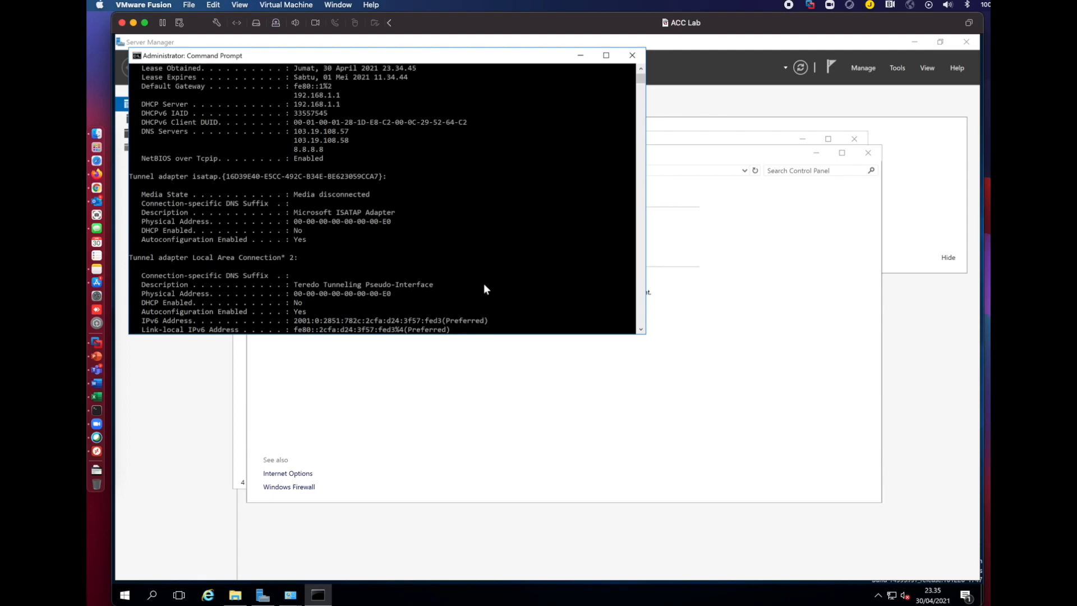
pyautogui.moveTo(990, 186); pyautogui.dragTo(592, 31)
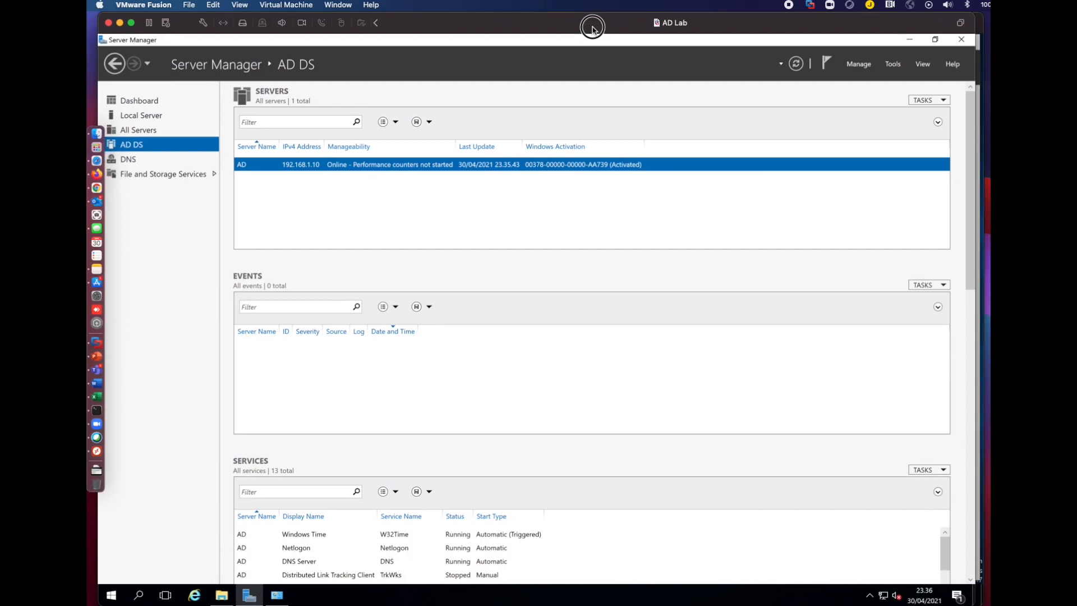
pyautogui.click(141, 595)
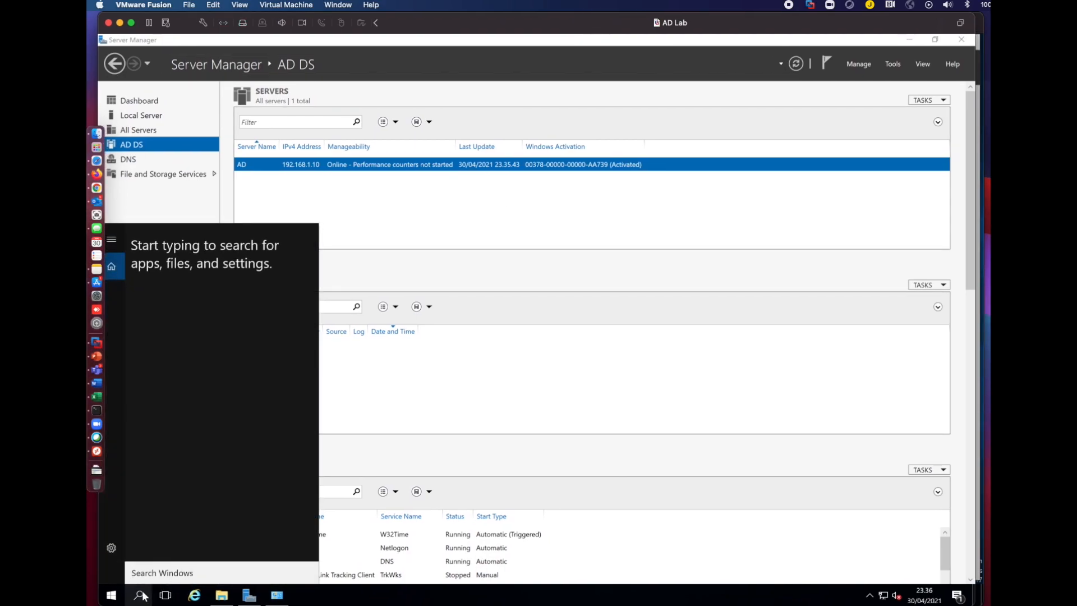
pyautogui.write('cmd')
pyautogui.press('Return')
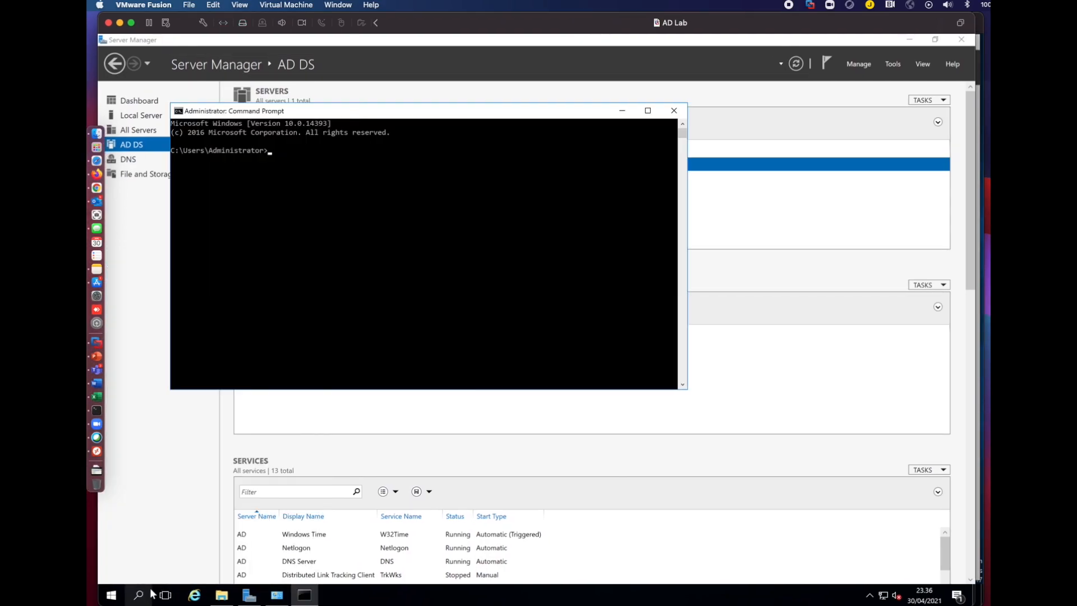
pyautogui.write('ipconfig /all')
pyautogui.press('Return')
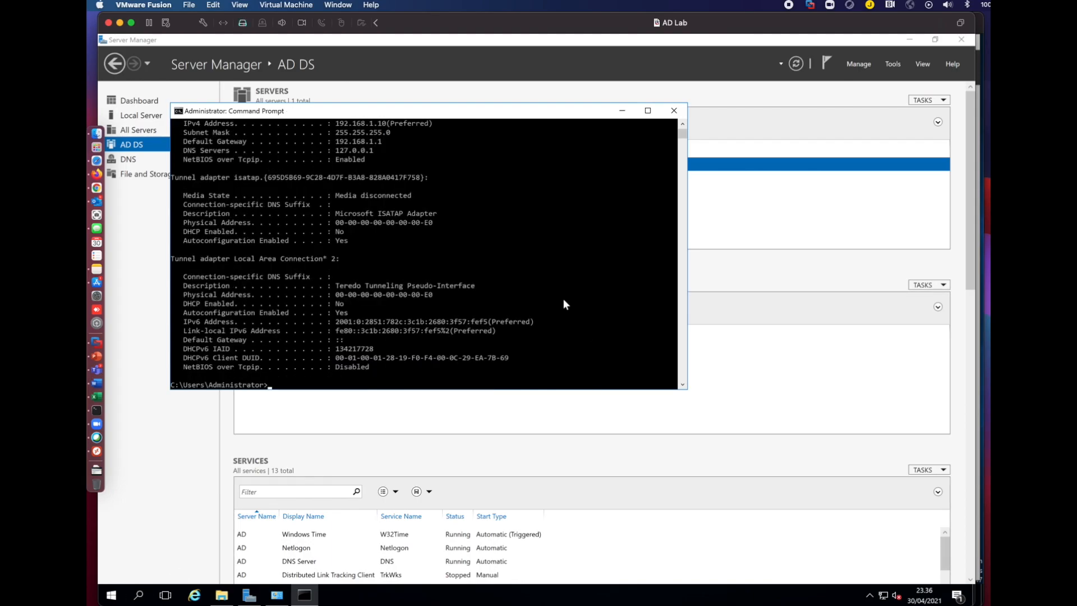
pyautogui.scroll(4, 564, 303)
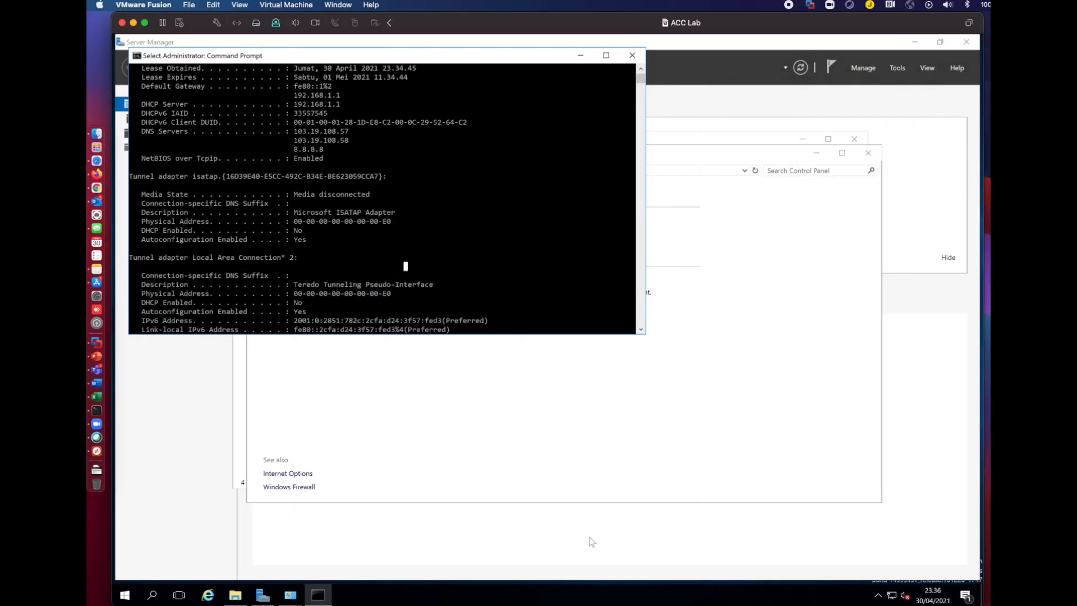
# Open the IPv4 properties of the Ethernet0 adapter from Network and Sharing Center.
pyautogui.moveTo(290, 594)
pyautogui.click(356, 534)
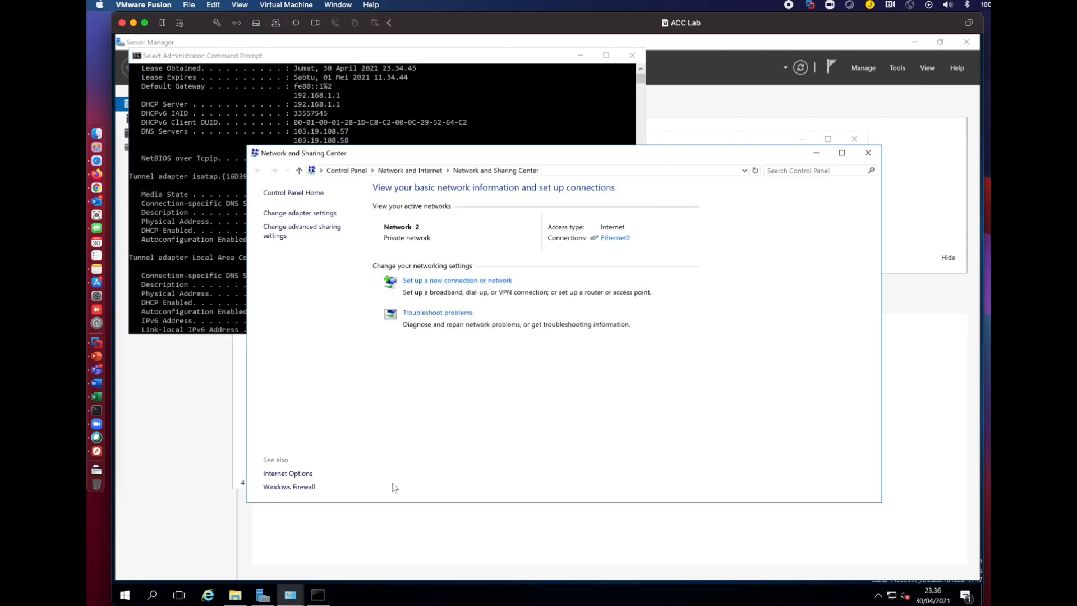
pyautogui.click(612, 238)
pyautogui.click(478, 404)
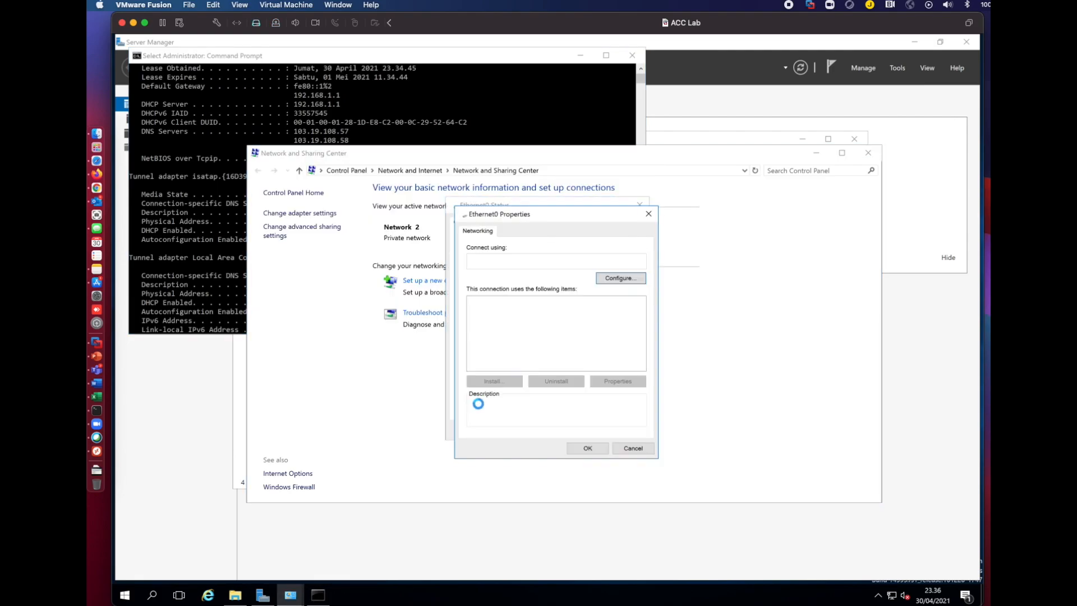
pyautogui.click(470, 359)
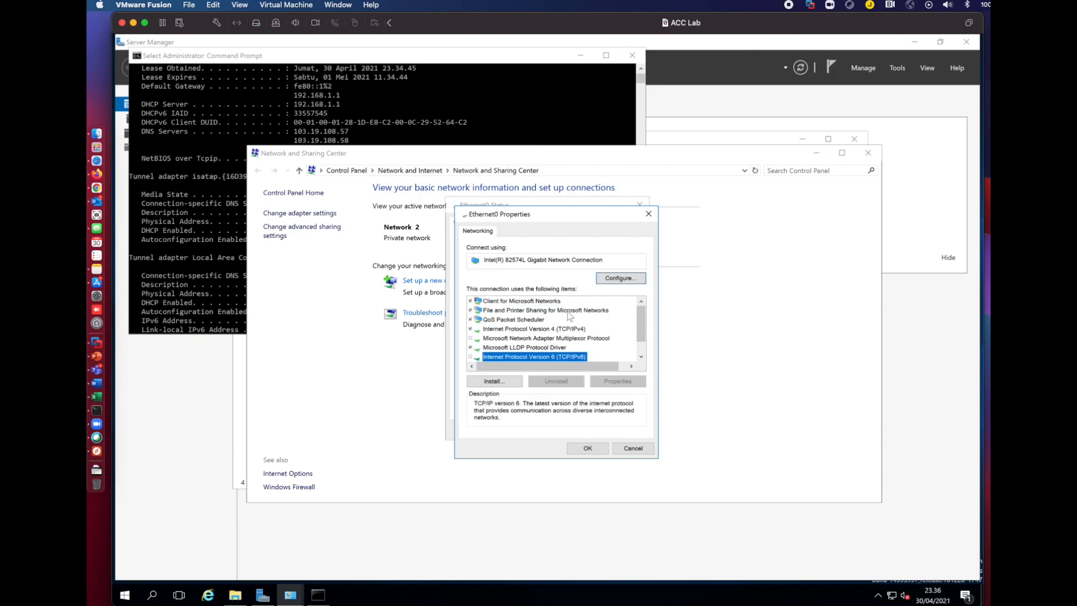
pyautogui.doubleClick(568, 330)
# Set static IP 192.168.1.11, mask 255.255.255.0, gateway 192.168.1.1, DNS 192.168.1.10 and confirm.
pyautogui.click(613, 344)
pyautogui.write('192 . 168 . 1 .')
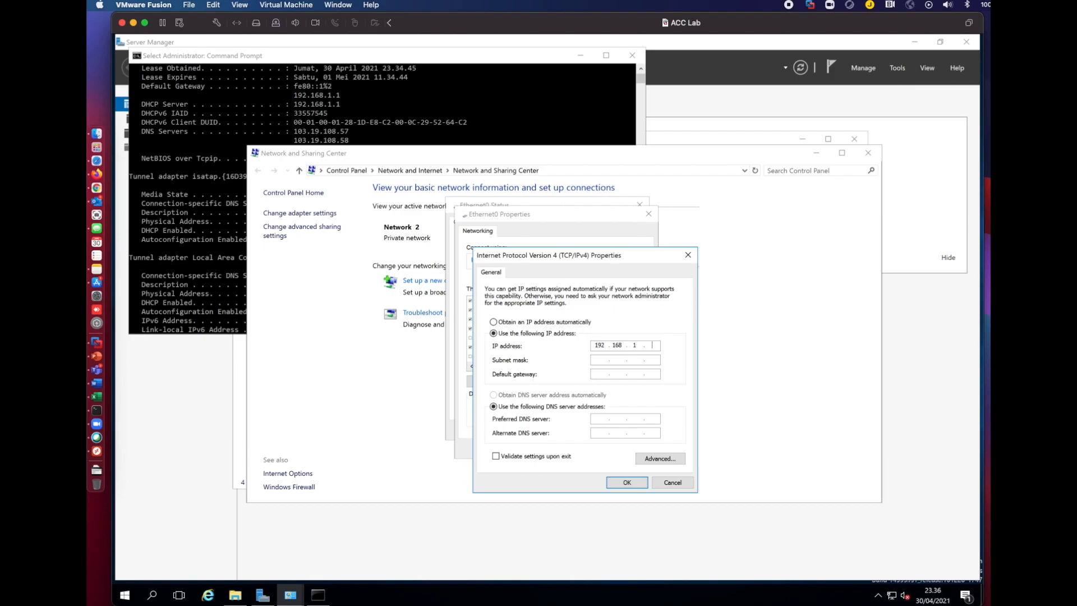
pyautogui.press('Tab')
pyautogui.press('Tab')
pyautogui.press('Tab')
pyautogui.press('Tab')
pyautogui.write('192 . 168')
pyautogui.click(627, 482)
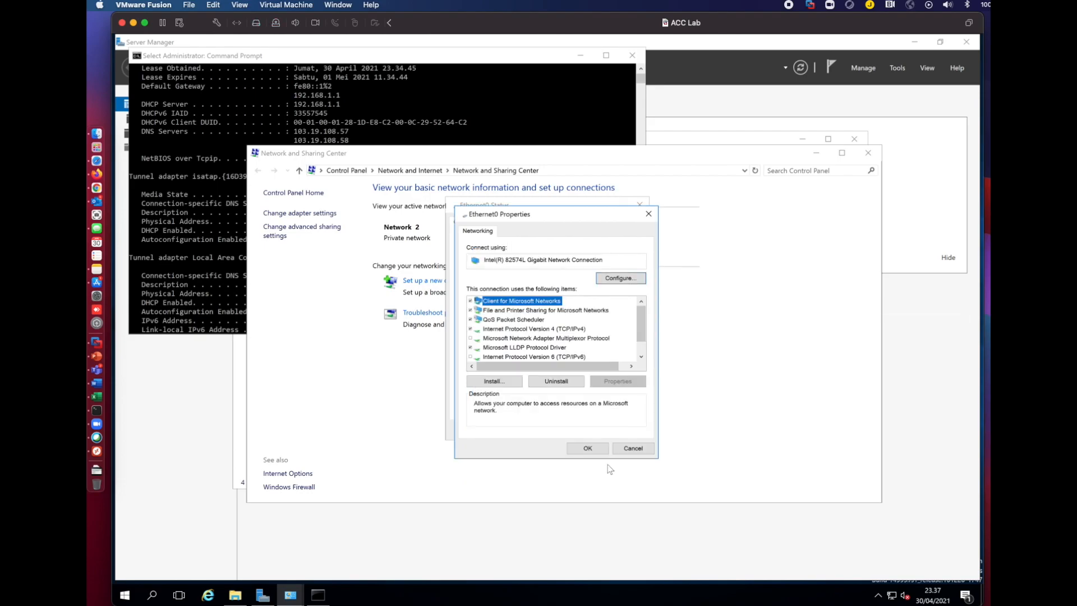
pyautogui.click(585, 450)
# Close Ethernet0 Status and ping 192.168.1.1, then the AD server at 192.168.1.10.
pyautogui.click(625, 430)
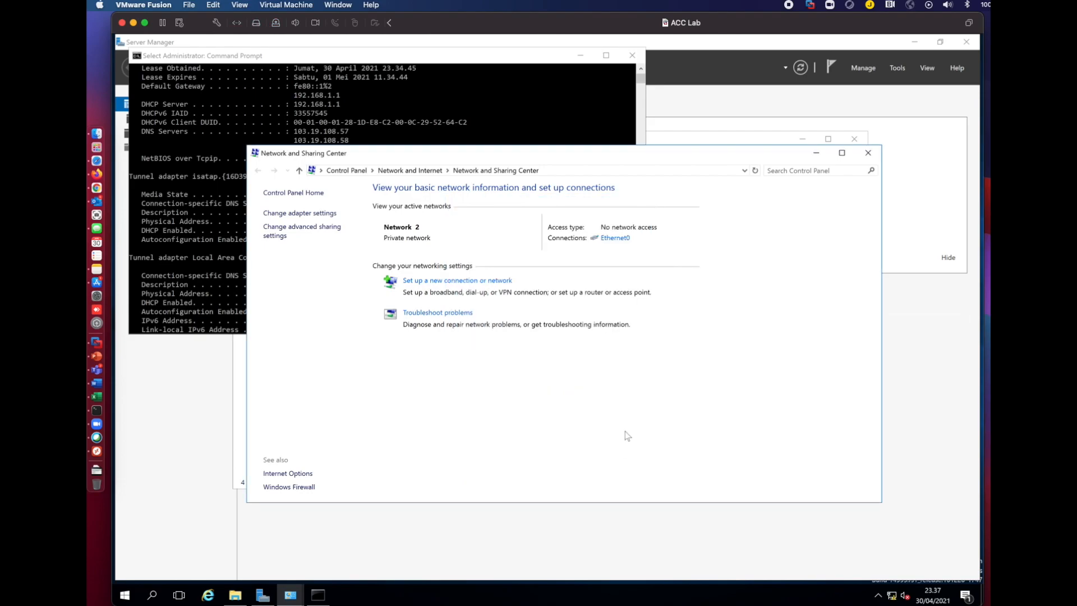
pyautogui.click(214, 287)
pyautogui.press('Escape')
pyautogui.write('ping 192.168.1.1')
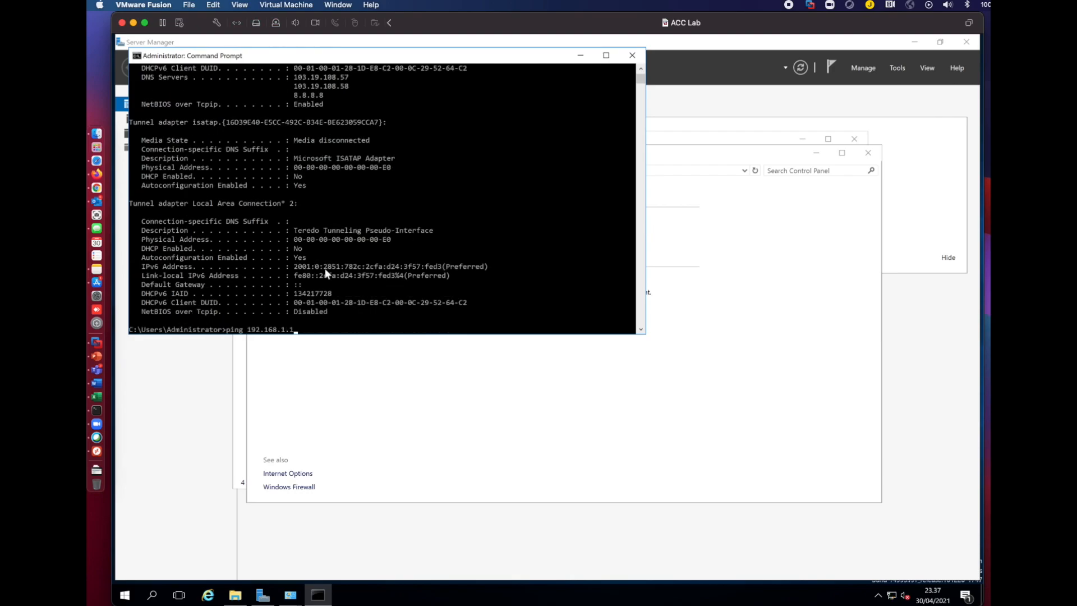
pyautogui.press('Return')
pyautogui.hotkey('ctrl', 'c')
pyautogui.press('Up')
pyautogui.write('0')
pyautogui.press('Return')
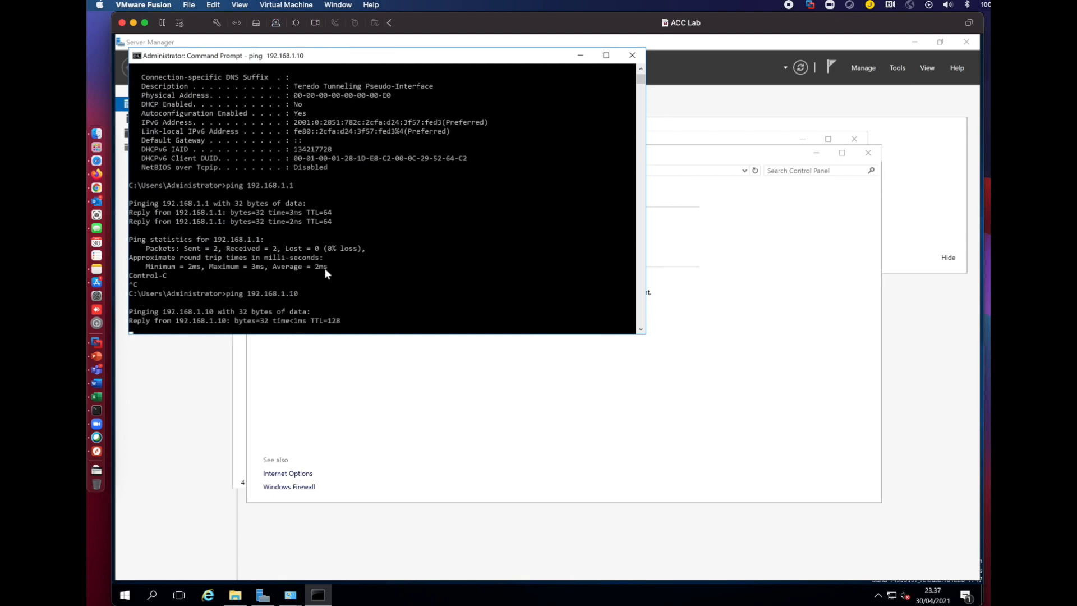
# Check the pending computer name in This PC's system properties.
pyautogui.click(237, 593)
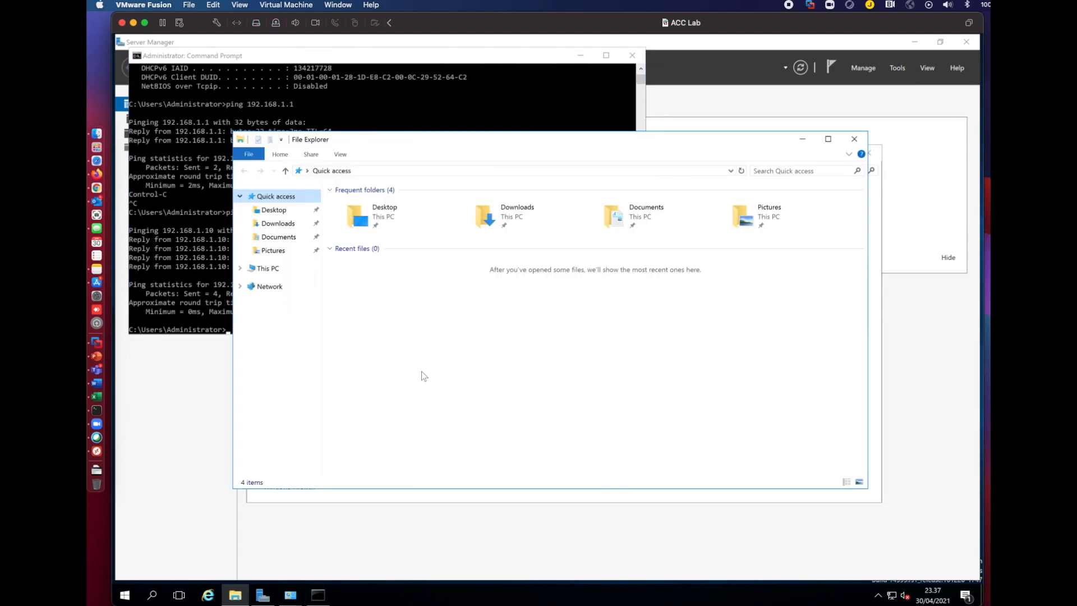
pyautogui.rightClick(265, 276)
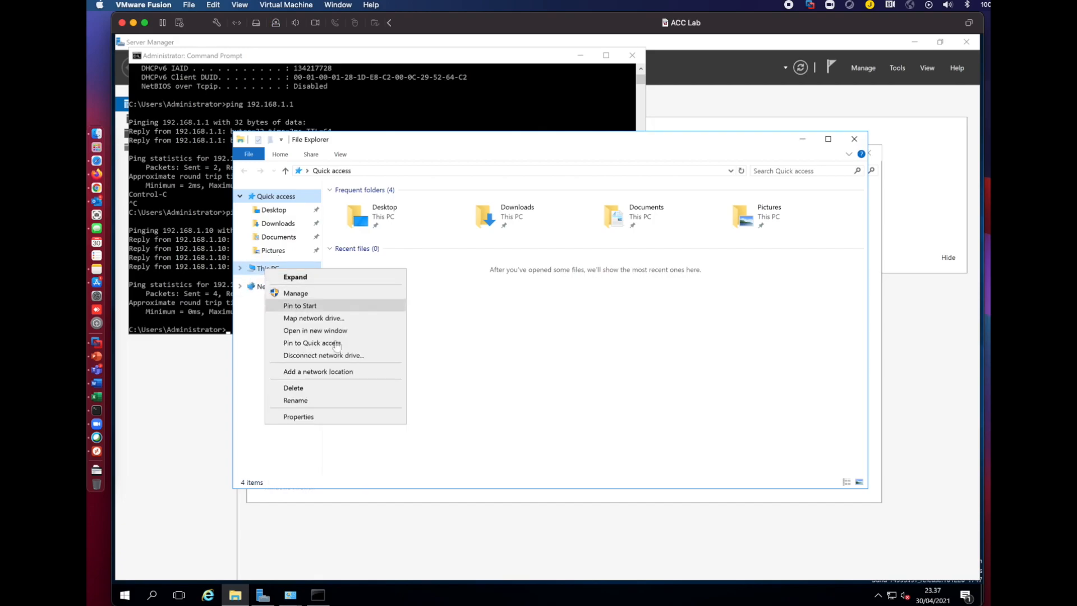
pyautogui.click(340, 417)
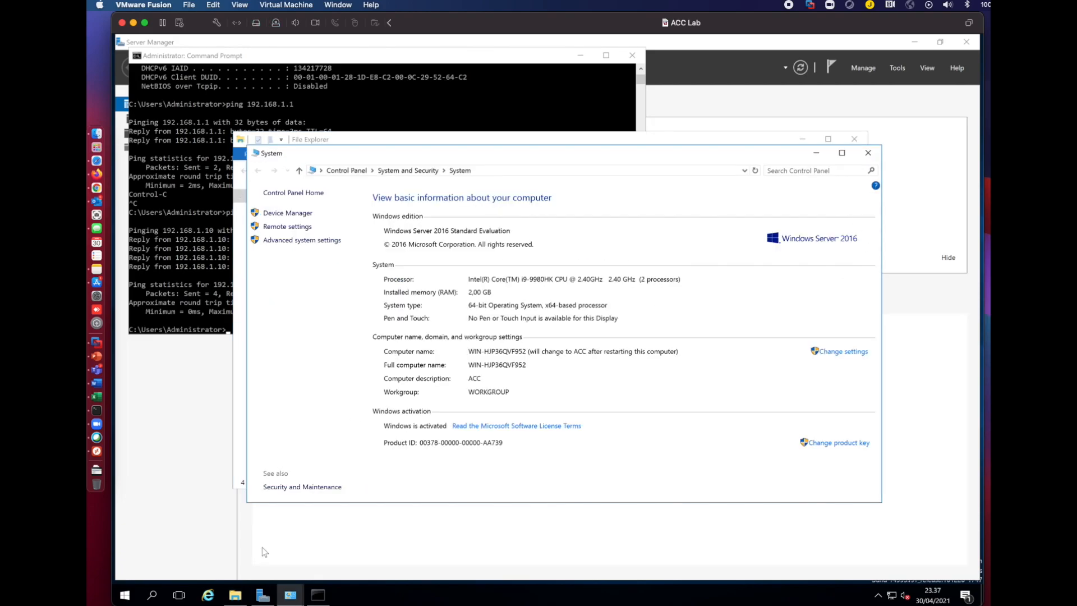
# Restart the ACC machine from the Start menu's power options and confirm.
pyautogui.click(125, 595)
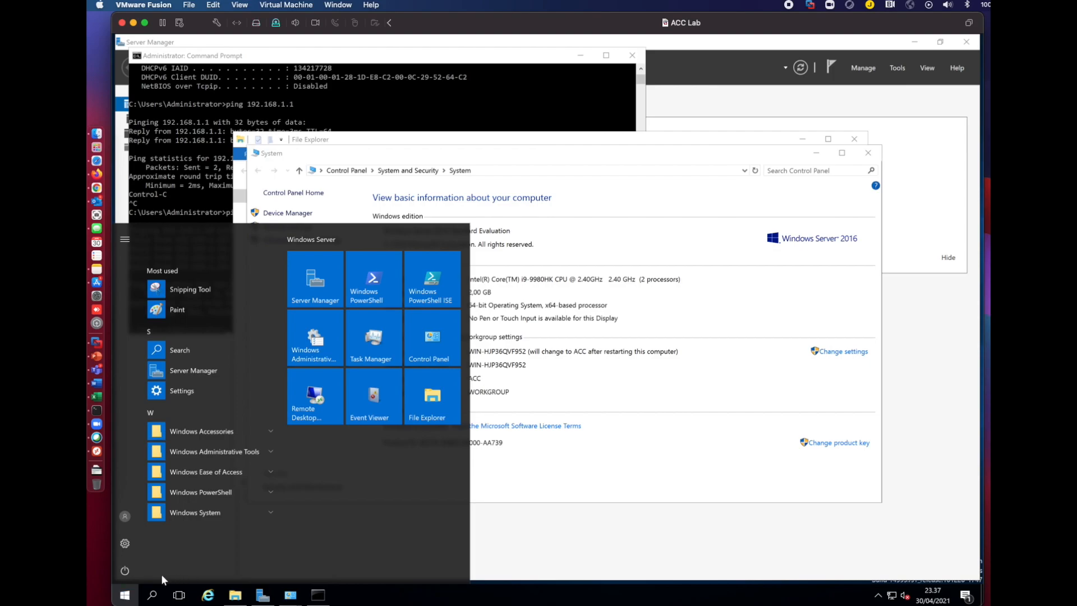
pyautogui.click(125, 569)
pyautogui.click(130, 540)
pyautogui.click(276, 534)
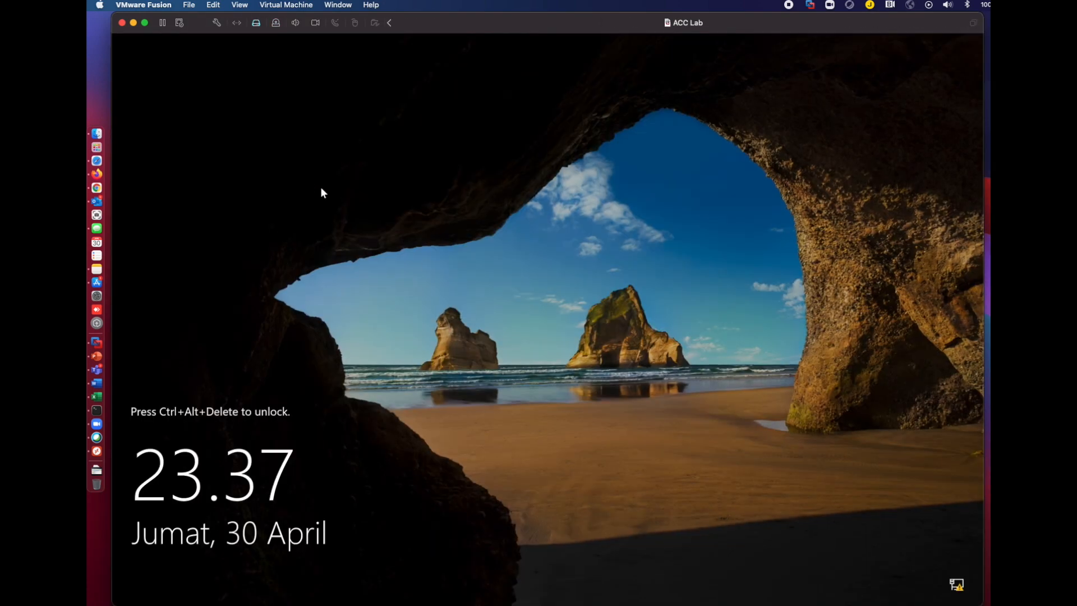
# Send Ctrl-Alt-Del to the VM and sign in with the Administrator password.
pyautogui.click(286, 4)
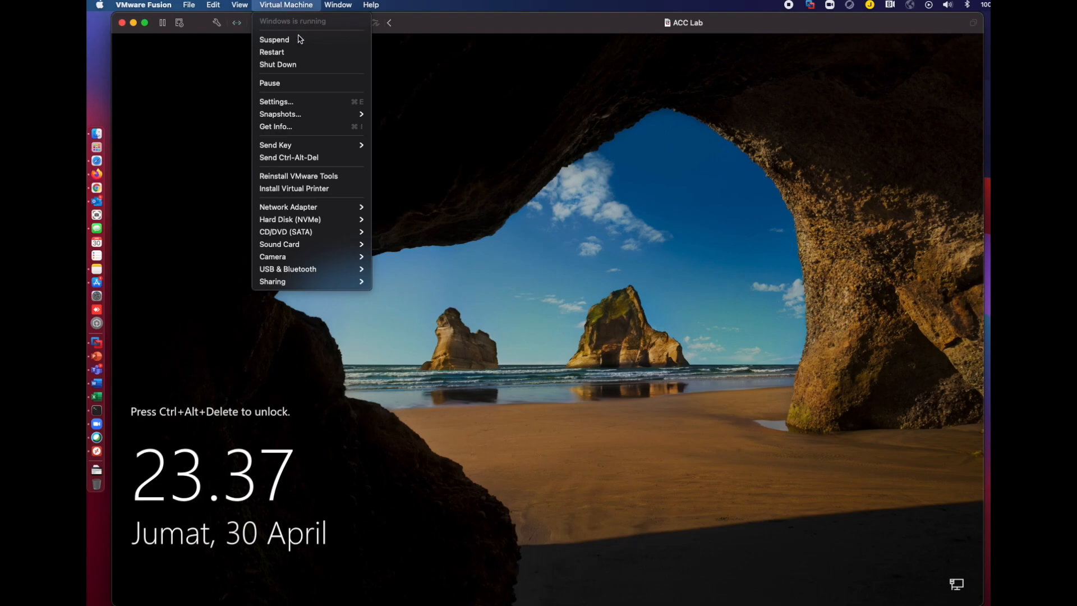
pyautogui.click(297, 157)
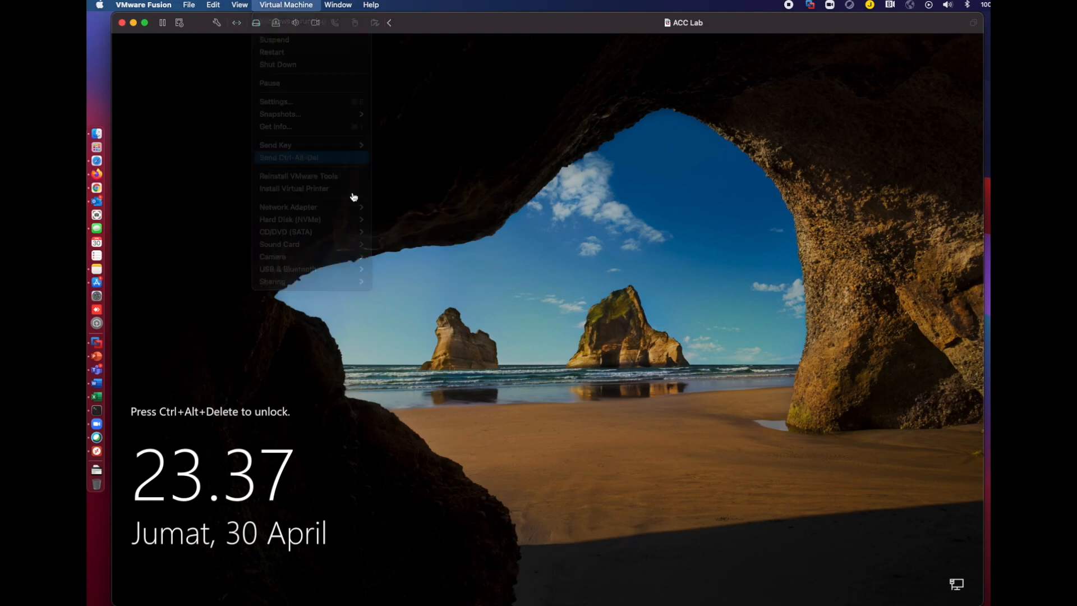
pyautogui.write('********')
pyautogui.press('Return')
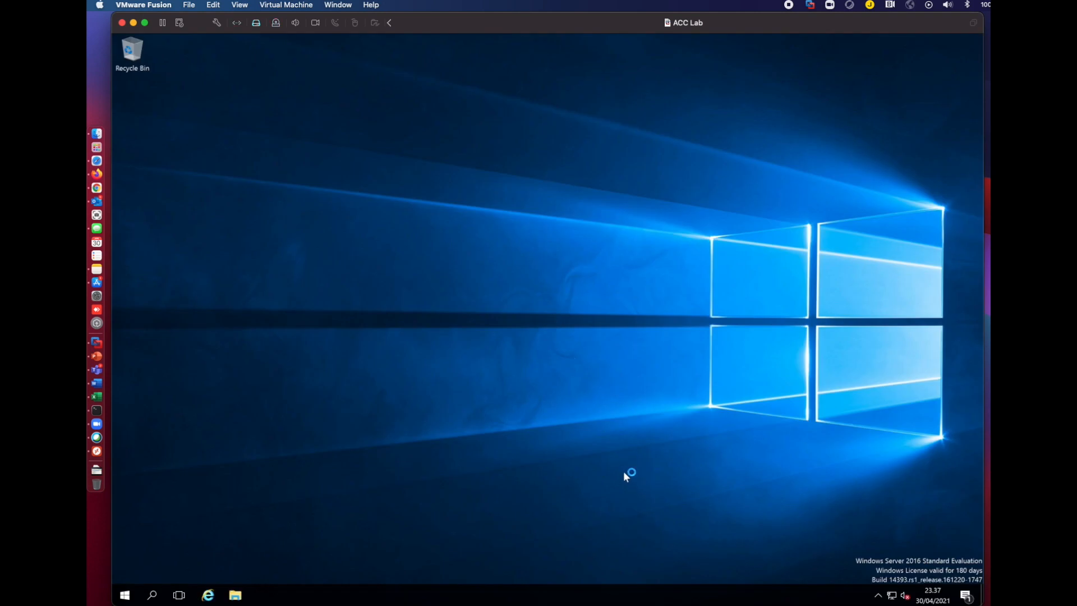
# On ACC, open Computer Name/Domain Changes and switch membership from Workgroup to Domain.
pyautogui.click(235, 596)
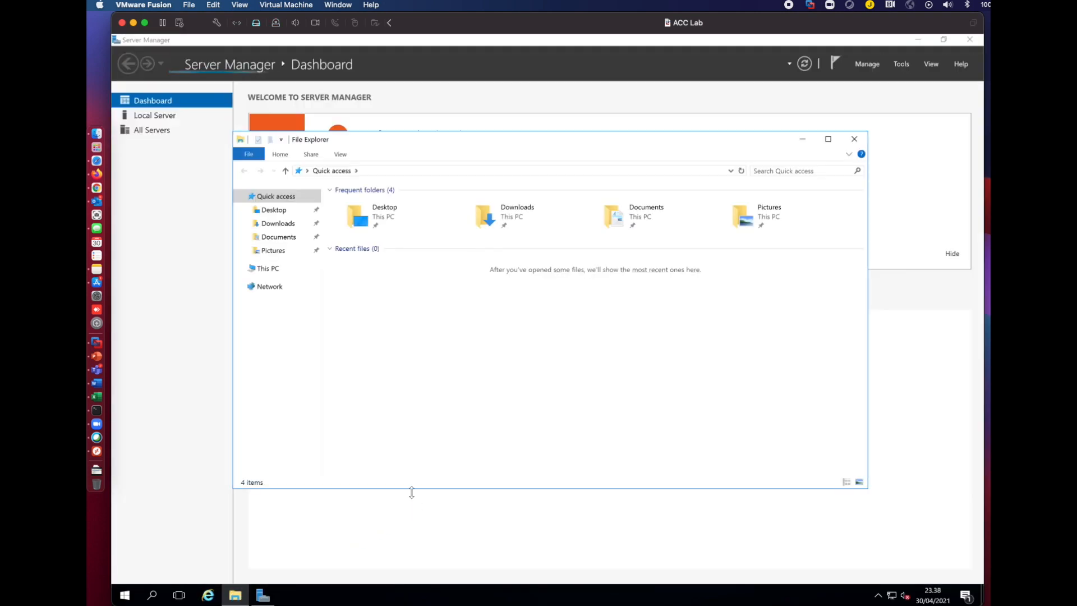
pyautogui.rightClick(270, 272)
pyautogui.click(303, 415)
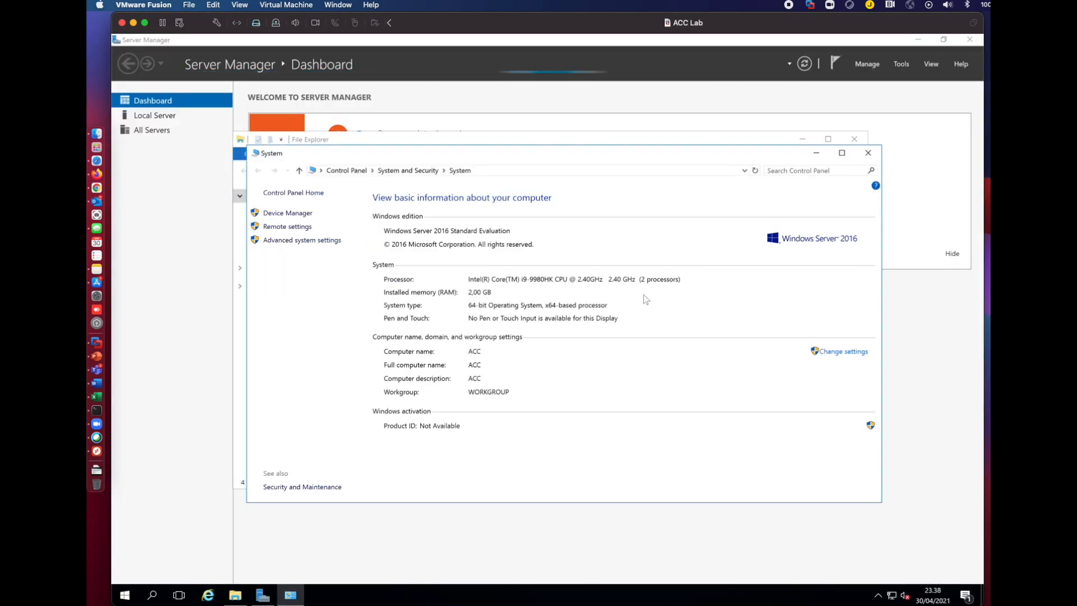
pyautogui.click(846, 354)
pyautogui.click(389, 247)
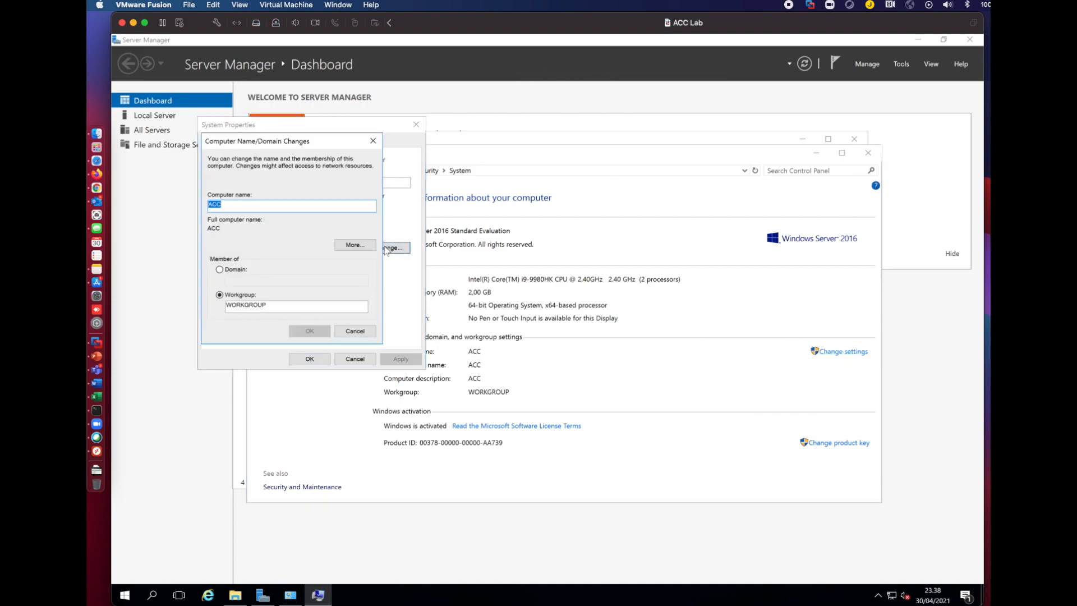
pyautogui.click(239, 270)
pyautogui.click(246, 278)
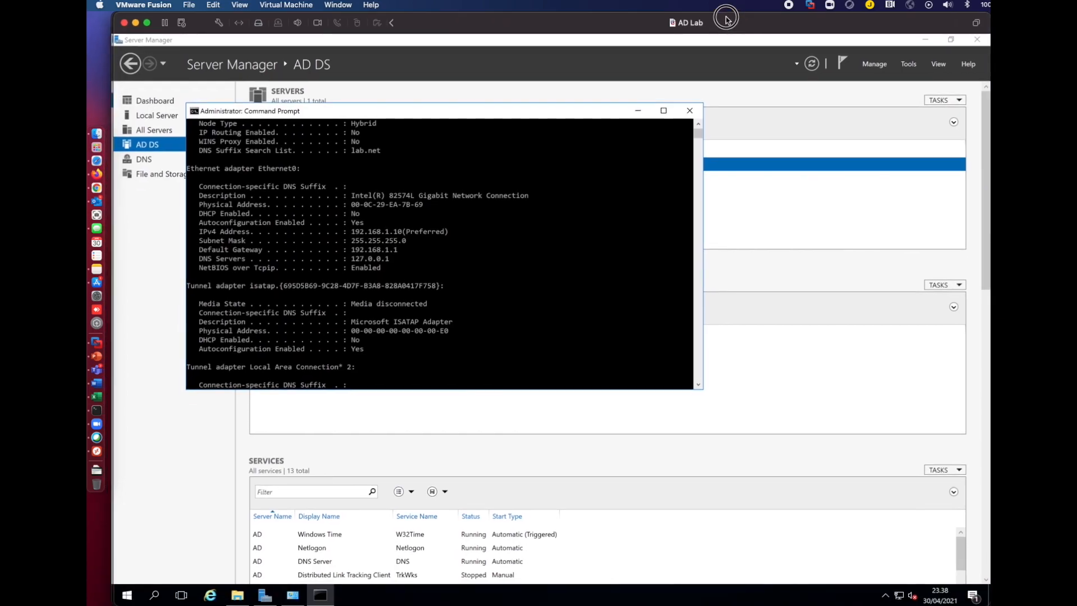
# Confirm on the AD Lab VM's system properties that its domain is lab.net.
pyautogui.click(237, 594)
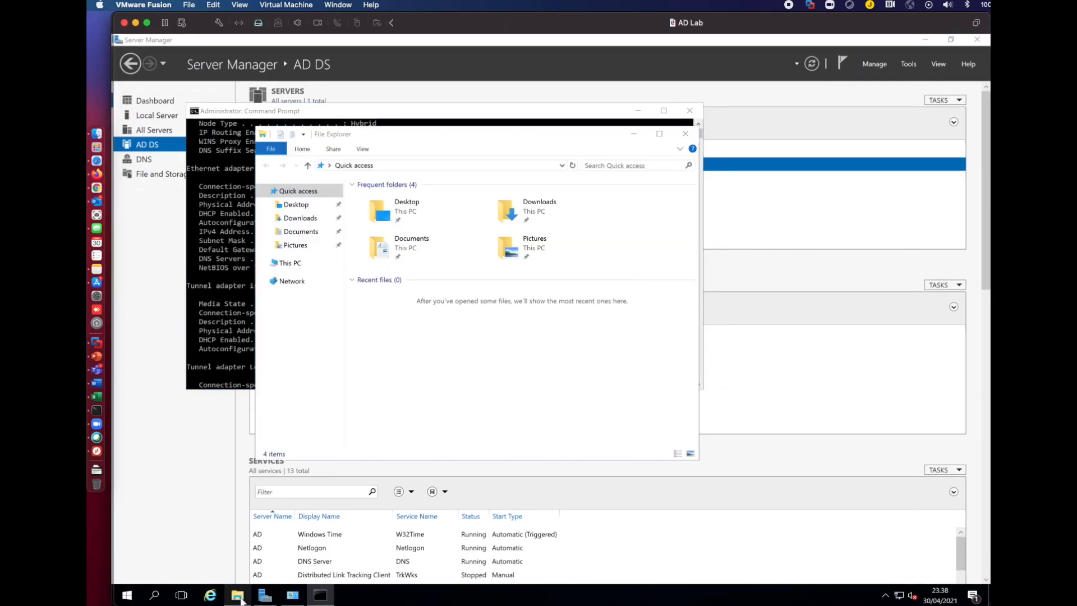
pyautogui.rightClick(291, 263)
pyautogui.click(334, 415)
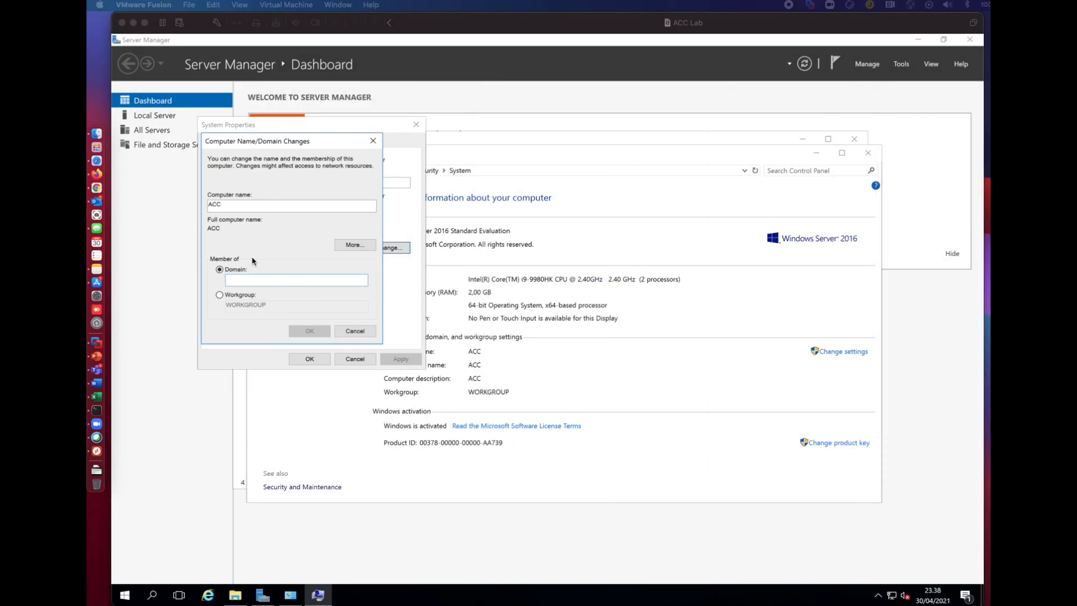
pyautogui.click(254, 281)
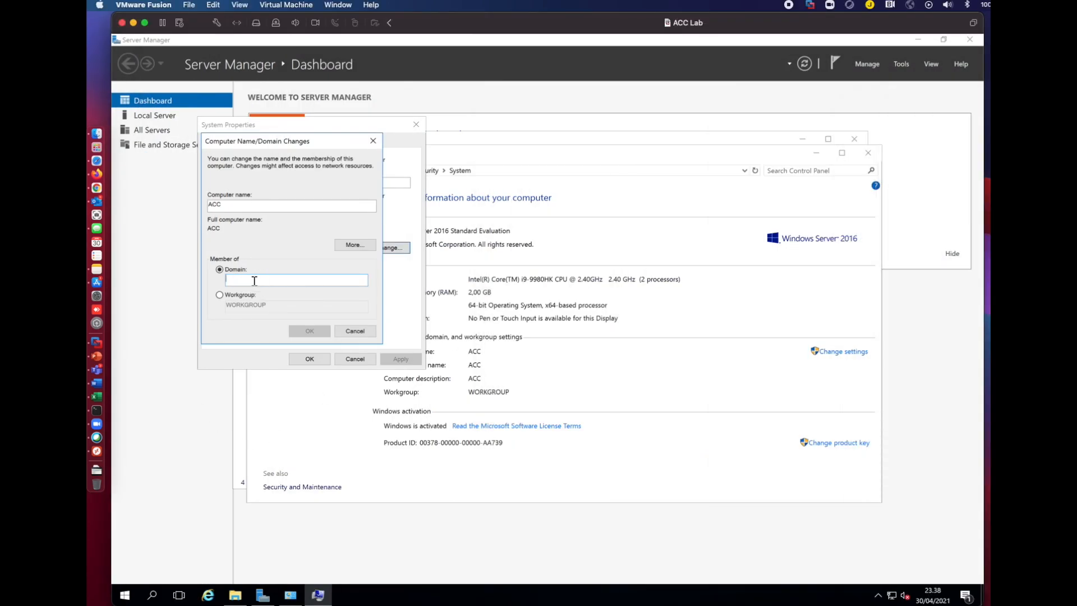
# Join ACC to the lab.net domain using the lab\administrator account and its password.
pyautogui.write('lab.net')
pyautogui.click(310, 332)
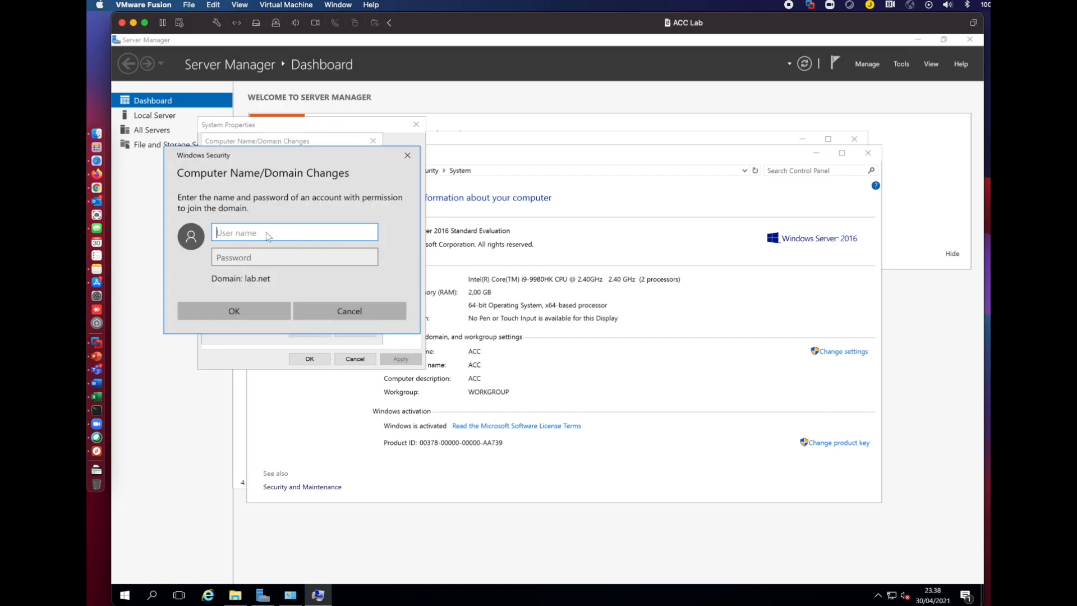
pyautogui.write('lab\\administrator')
pyautogui.press('Tab')
pyautogui.write('********')
pyautogui.press('Return')
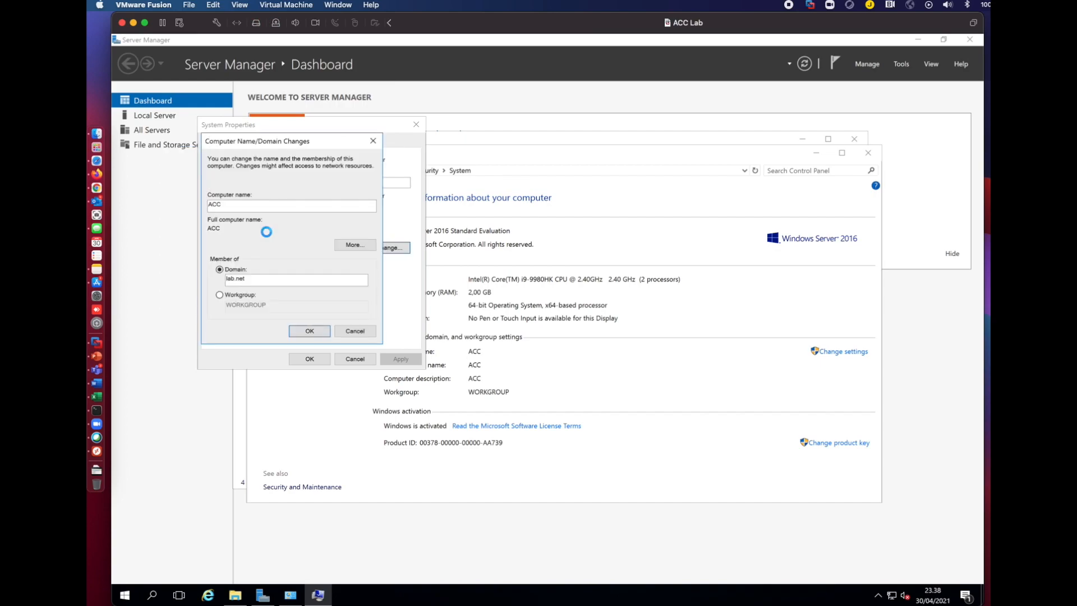
# Acknowledge the domain welcome and restart notices, close System Properties, and restart now.
pyautogui.click(591, 353)
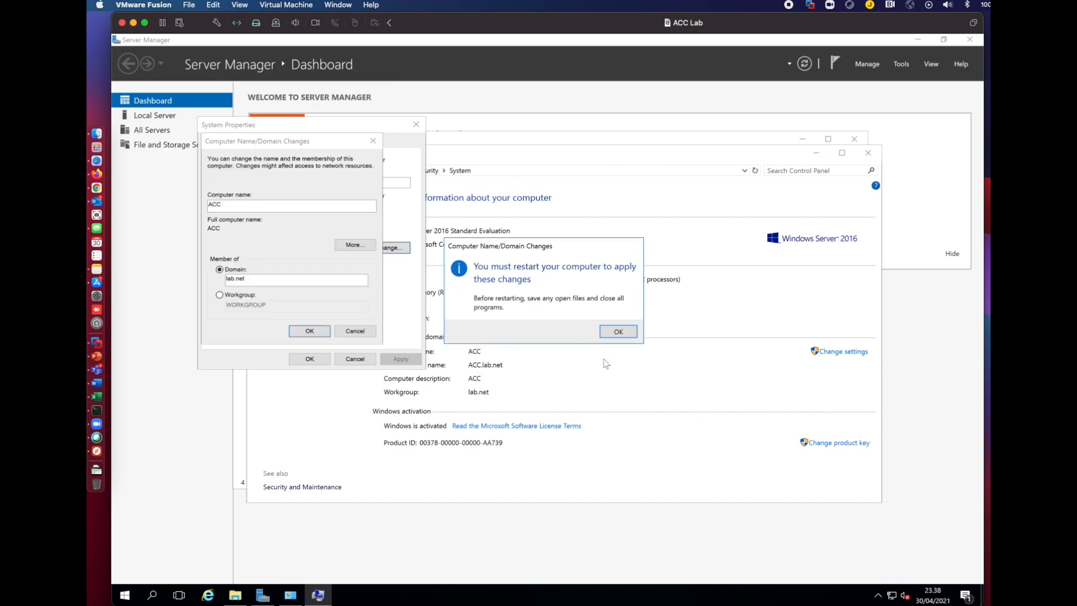
pyautogui.click(617, 332)
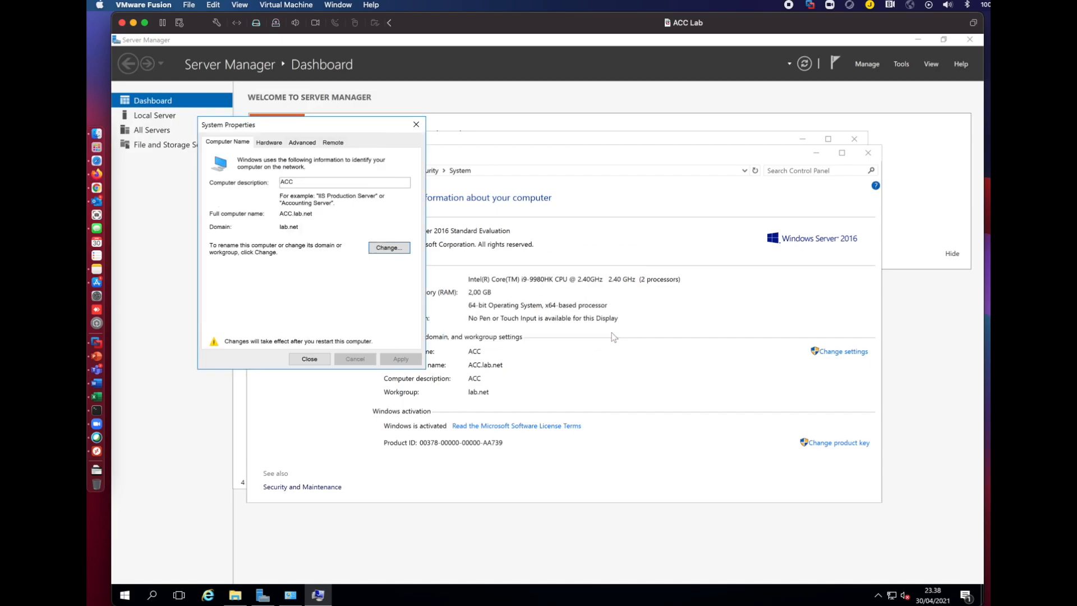
pyautogui.click(310, 359)
pyautogui.click(547, 327)
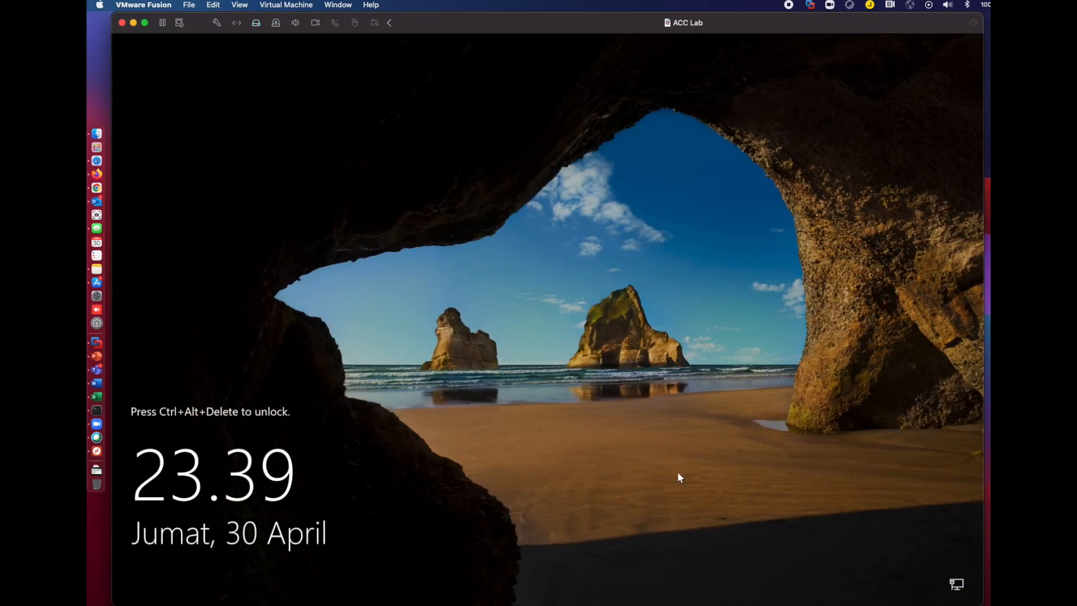
# Send Ctrl-Alt-Del and sign in as Other user lab\administrator with its password.
pyautogui.click(286, 5)
pyautogui.click(303, 157)
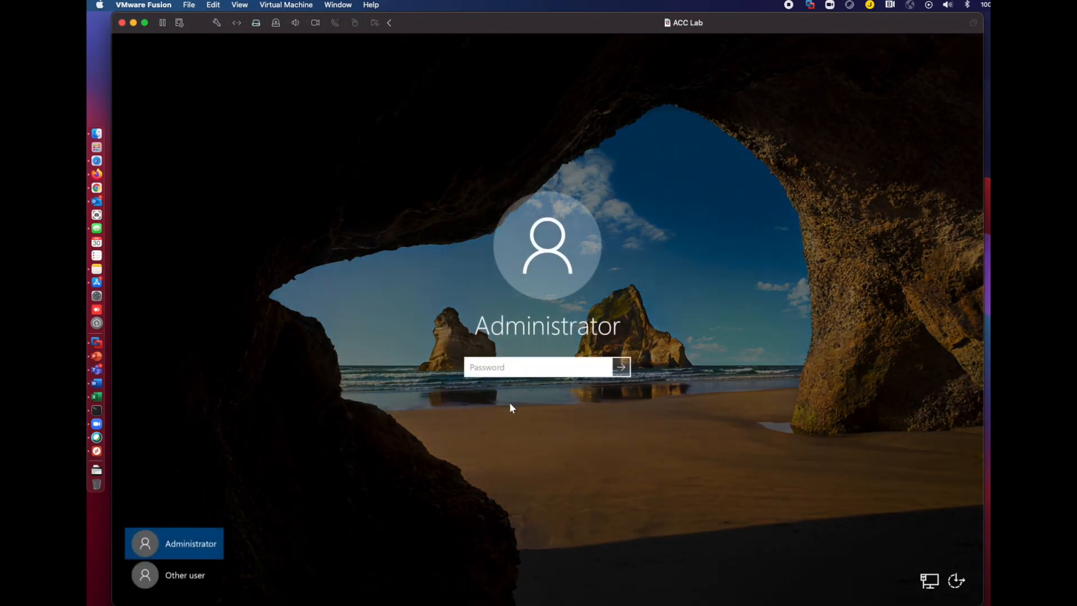
pyautogui.click(190, 575)
pyautogui.write('lab\\admi')
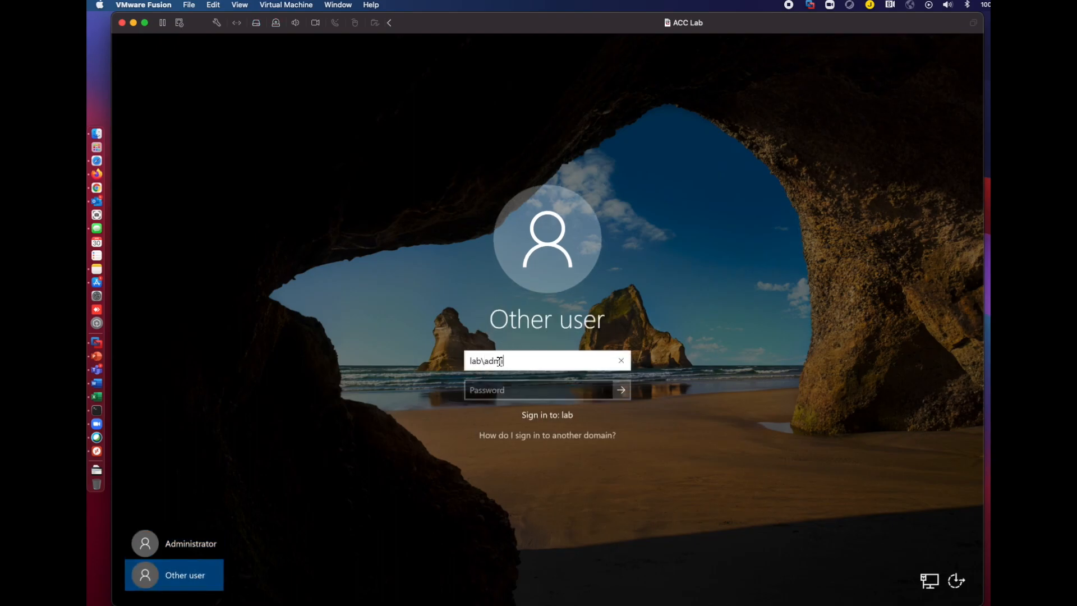
pyautogui.write('nistrator')
pyautogui.press('Tab')
pyautogui.write('••••')
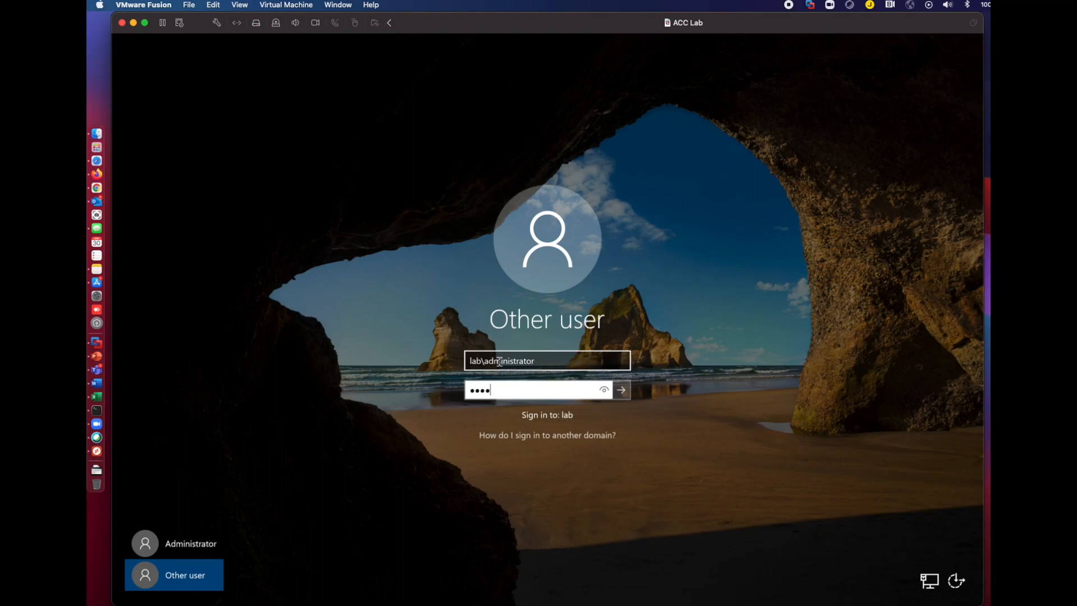
pyautogui.press('Return')
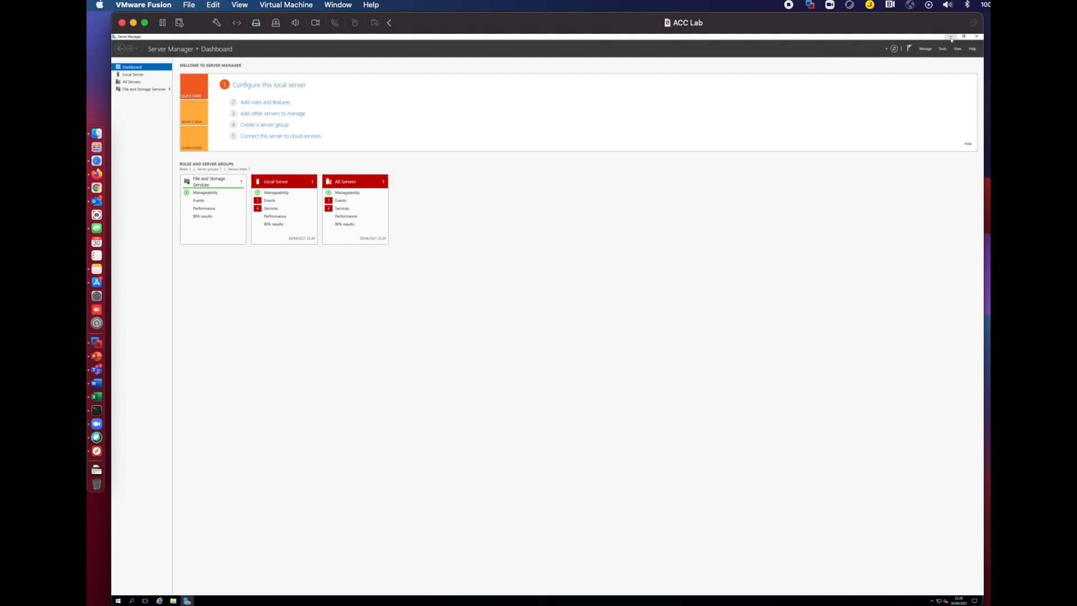
# Accept the VMware Tools prompt to sign out, then sign back in as the administrator.
pyautogui.click(571, 340)
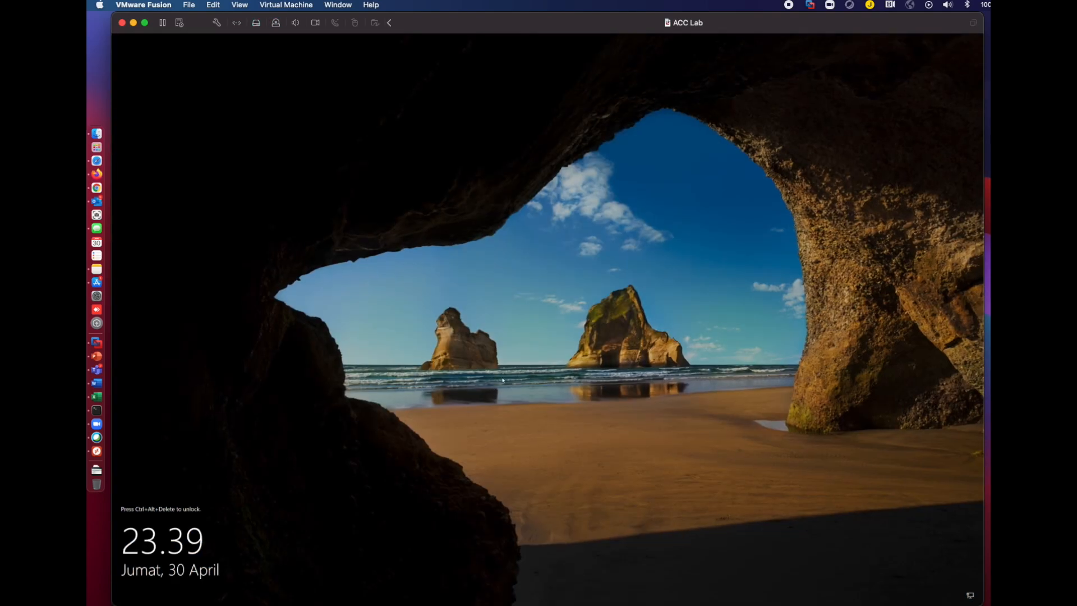
pyautogui.click(303, 5)
pyautogui.click(310, 159)
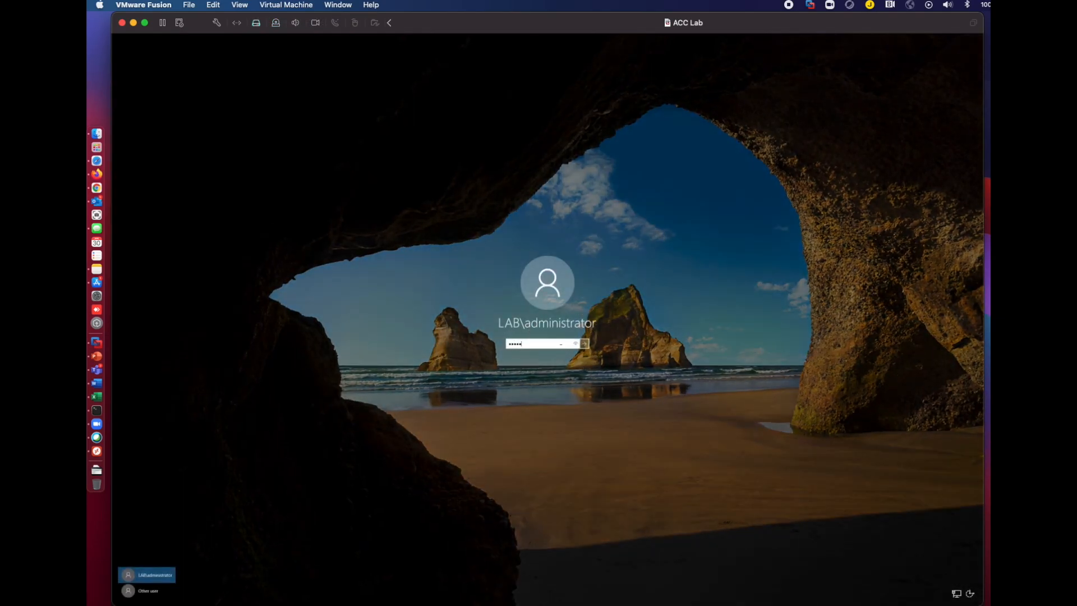
pyautogui.press('Return')
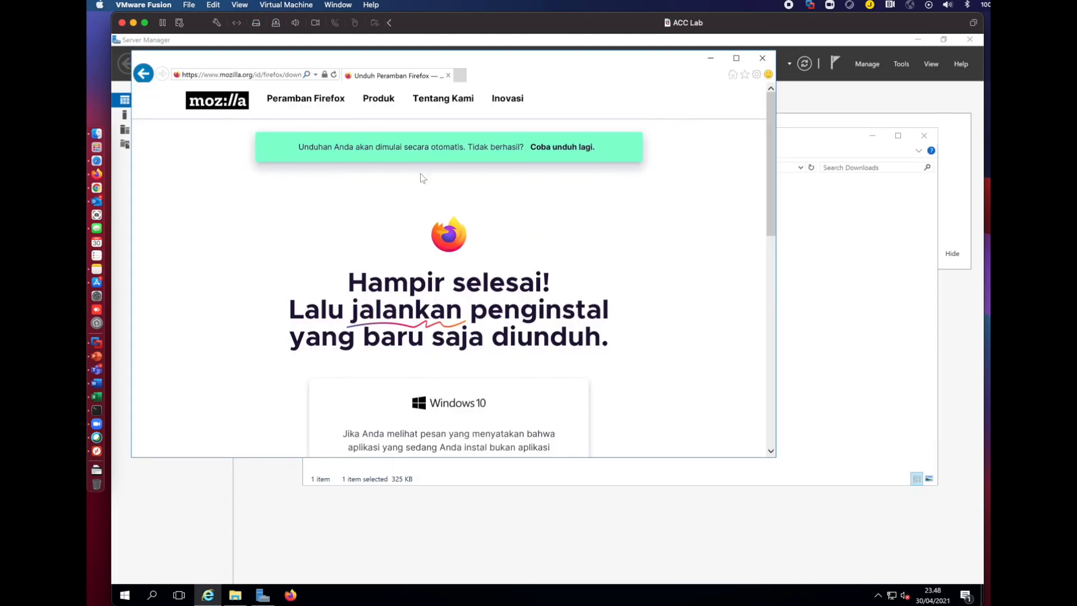
# Check the downloaded Firefox Installer file in the Downloads folder.
pyautogui.click(778, 349)
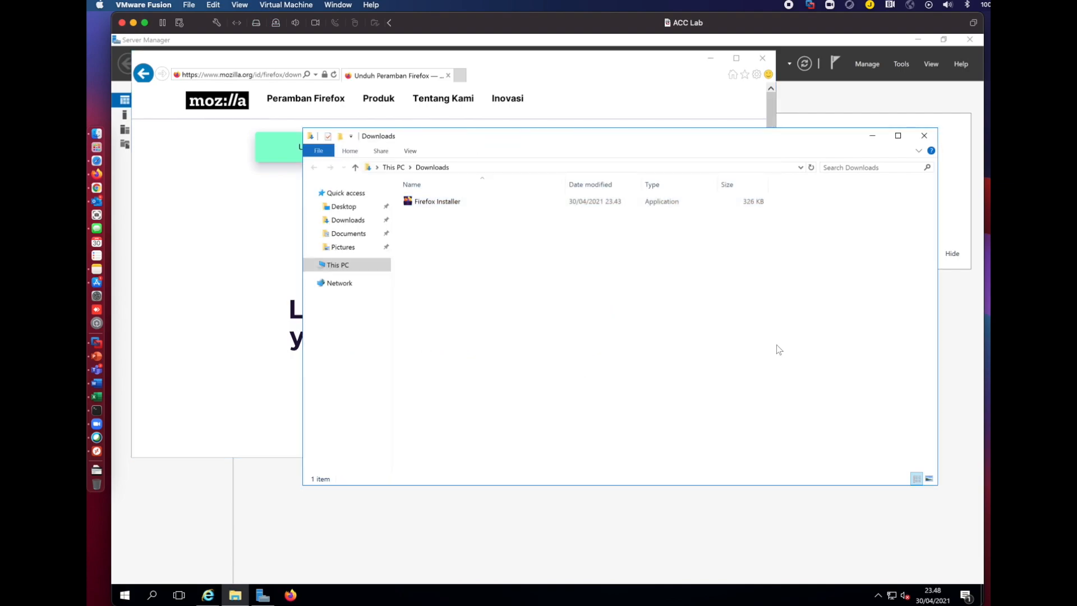
pyautogui.click(446, 204)
pyautogui.click(463, 322)
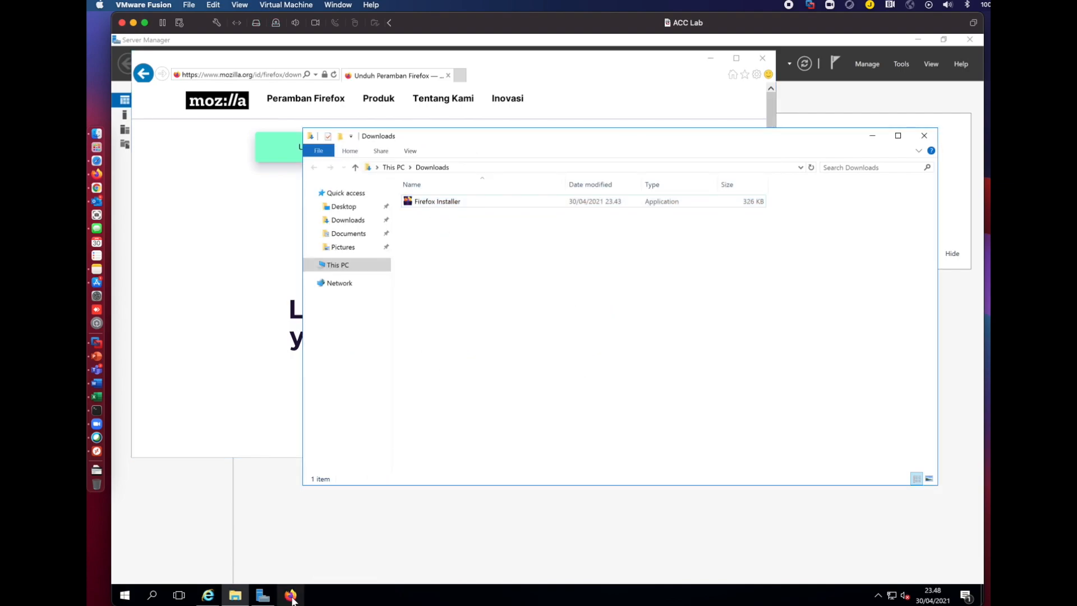
# Launch Firefox and browse to the suggested cn510.awmdm.sg address.
pyautogui.click(292, 597)
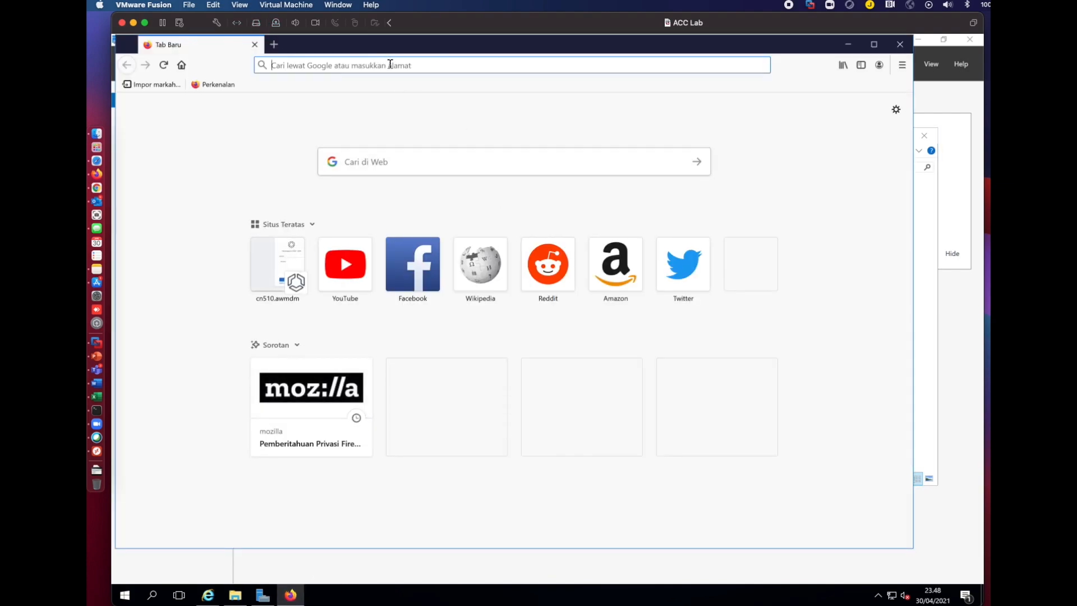
pyautogui.click(390, 64)
pyautogui.write('h')
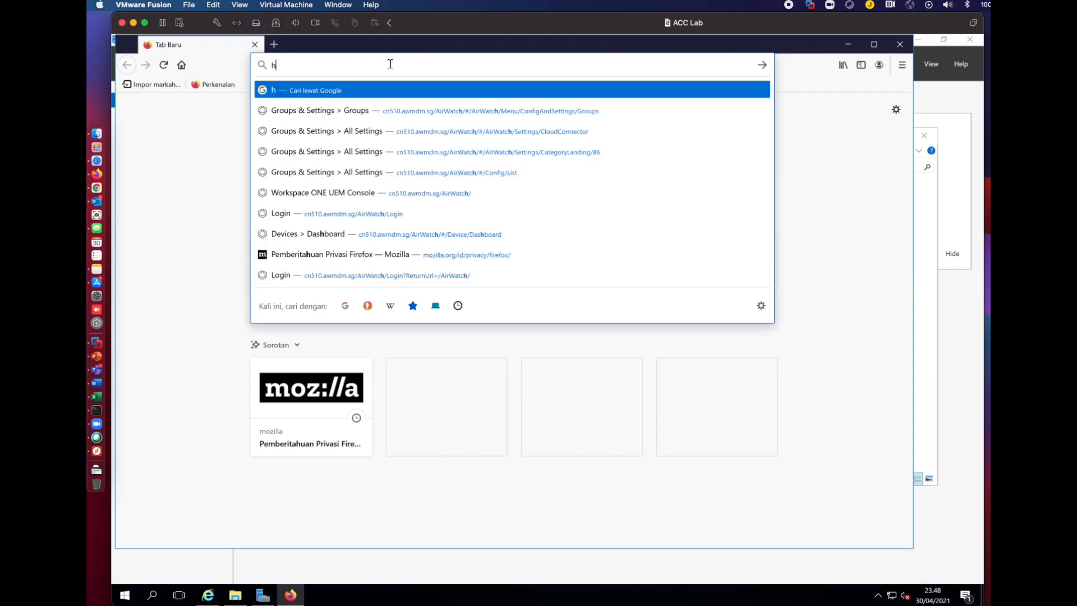
pyautogui.write('ttps://cn510.awmdm.sg/')
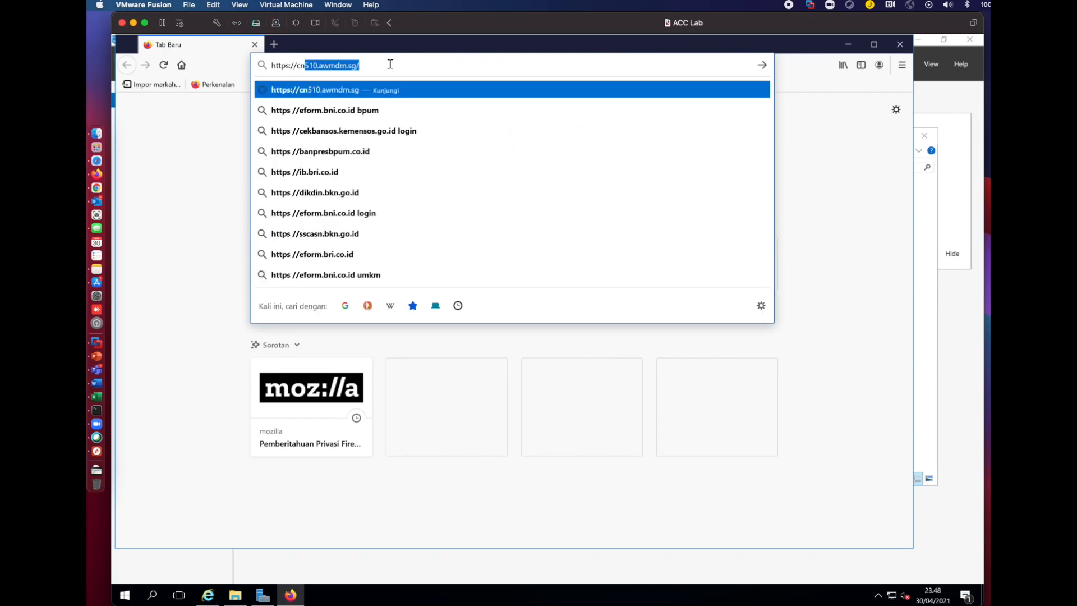
pyautogui.press('Return')
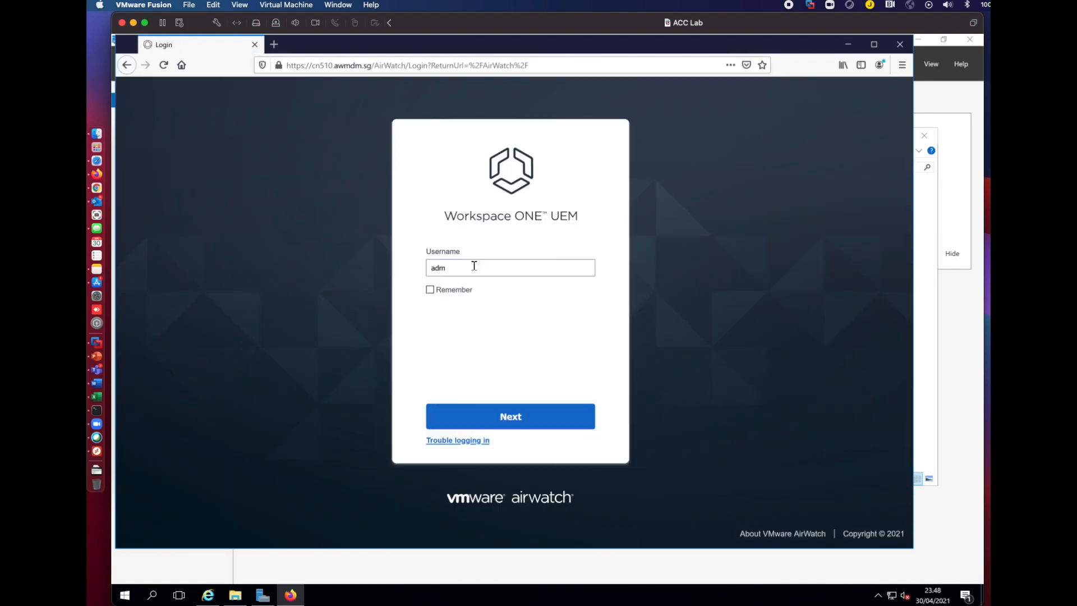
# Log in to the UEM console with the admin username and correct password, dismissing the highlights.
pyautogui.click(474, 266)
pyautogui.press('Return')
pyautogui.doubleClick(450, 328)
pyautogui.write('•••••••')
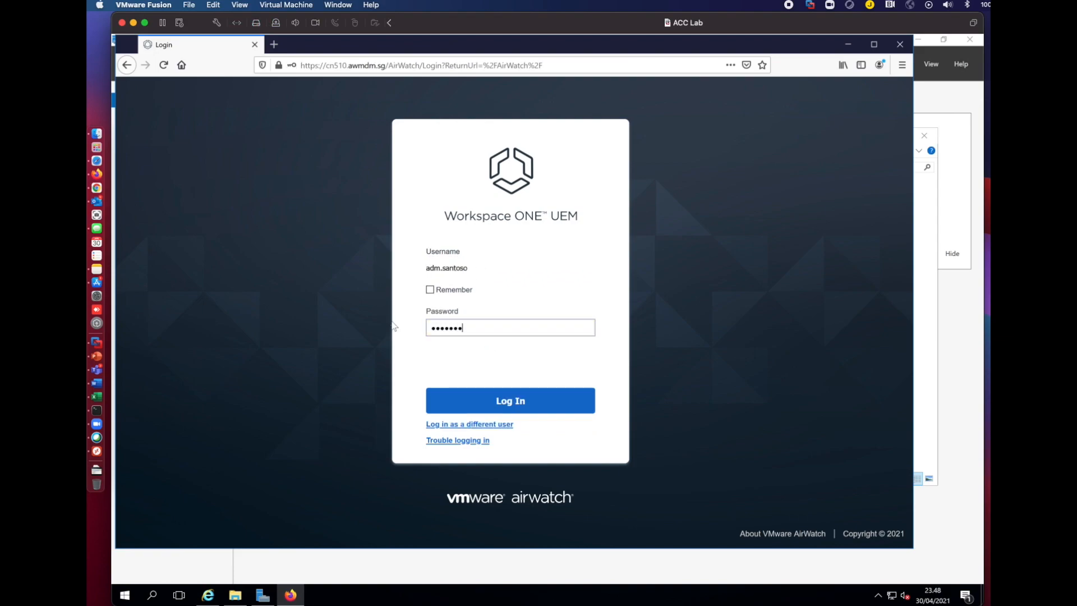
pyautogui.write('•')
pyautogui.press('Return')
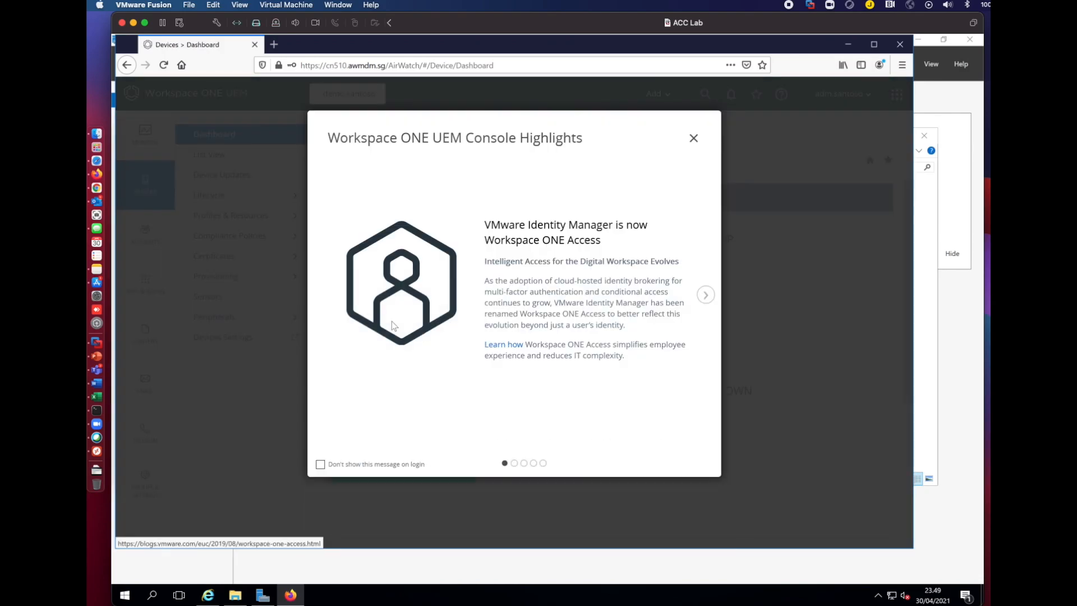
pyautogui.click(693, 137)
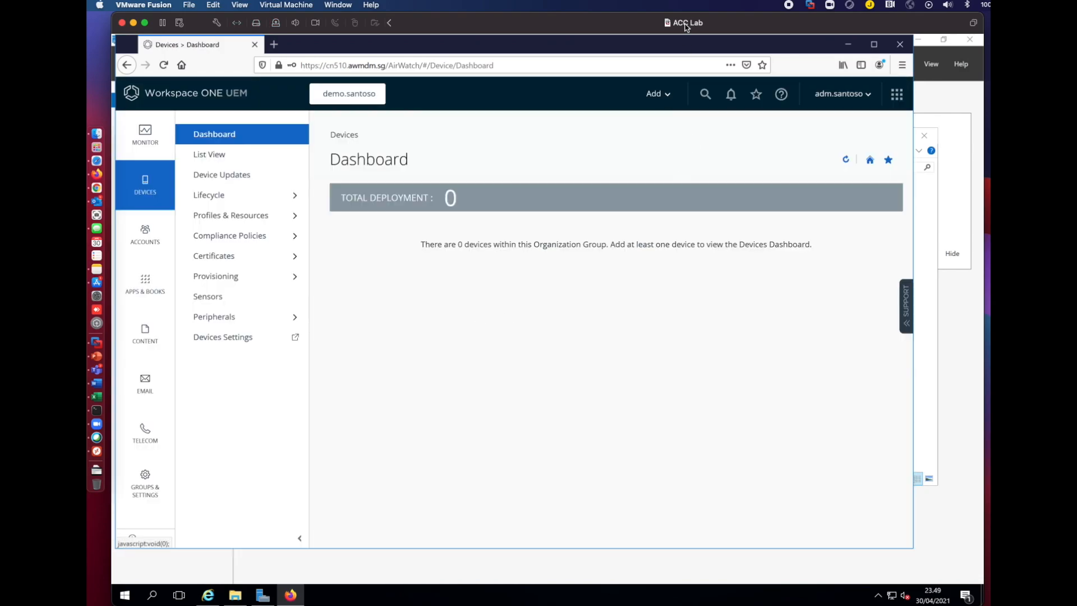
# Enable AirWatch Cloud Connector with Auto Update under Enterprise Integration, save, and request its installer download.
pyautogui.click(144, 481)
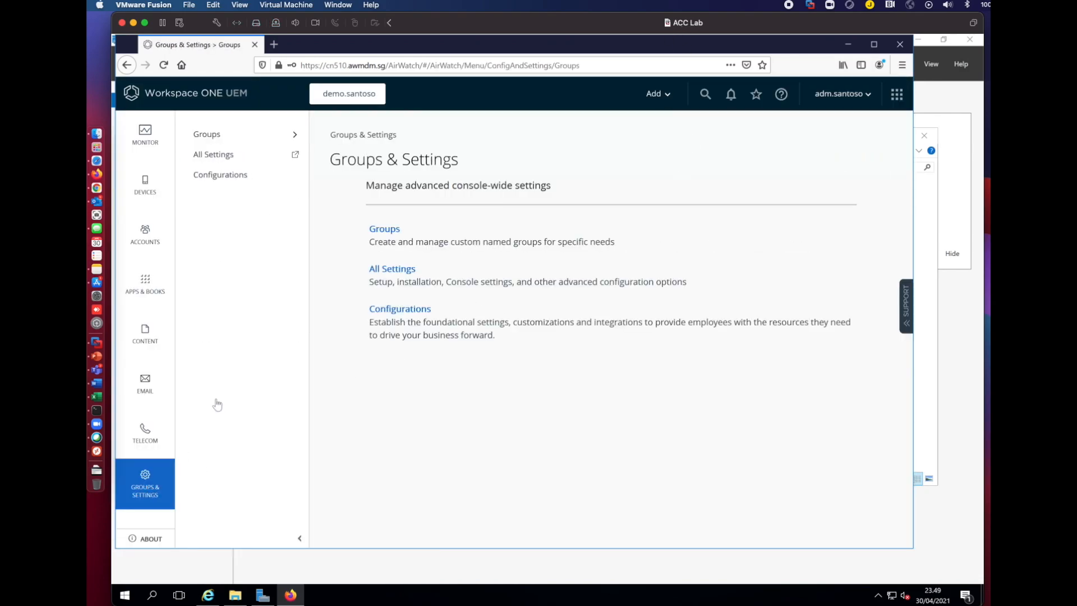
pyautogui.click(218, 159)
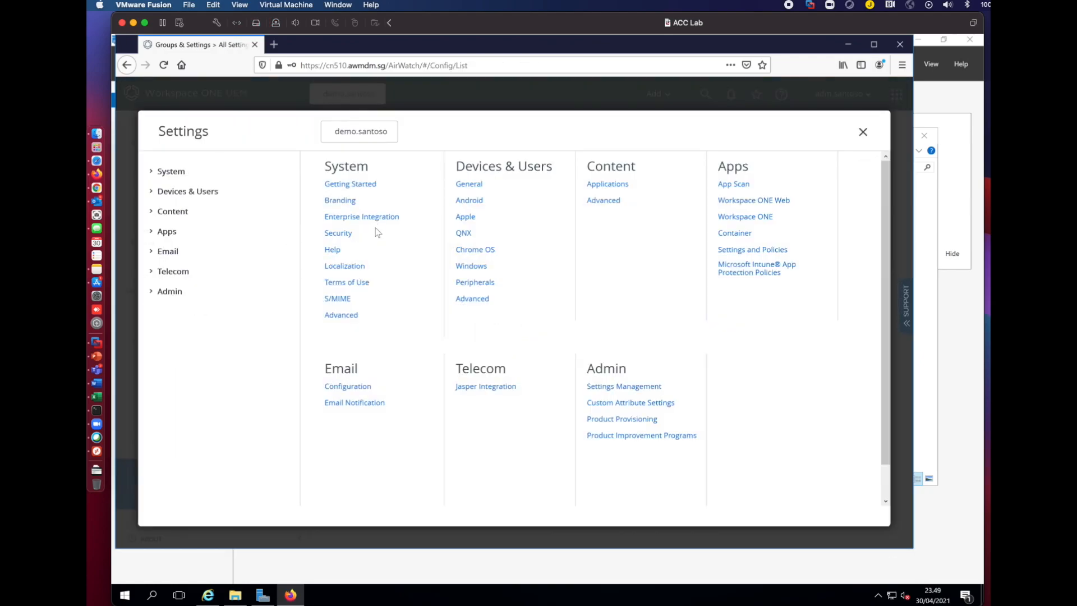
pyautogui.click(375, 217)
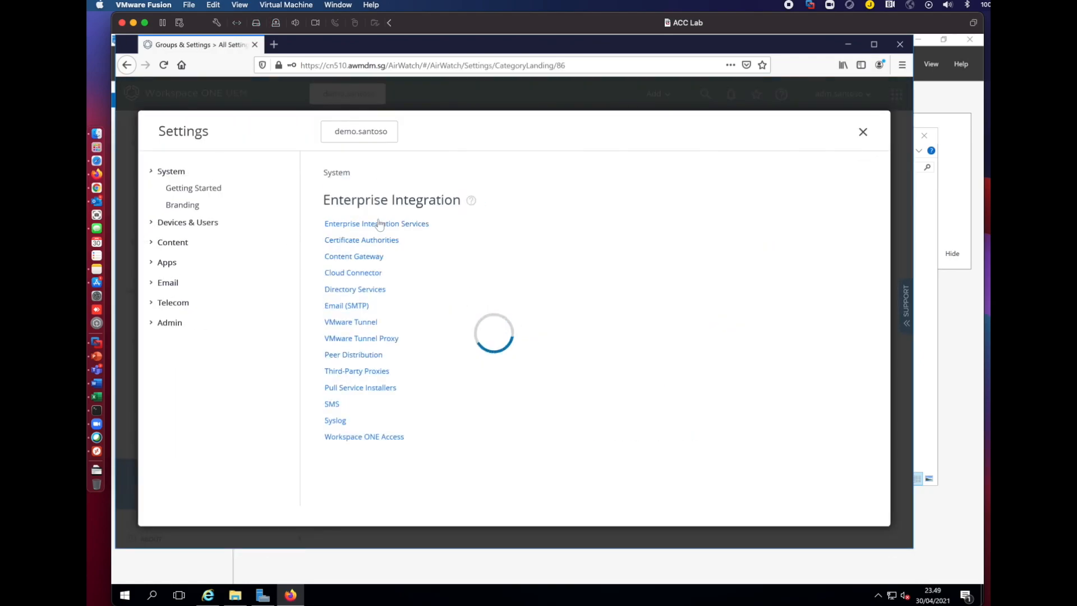
pyautogui.click(359, 273)
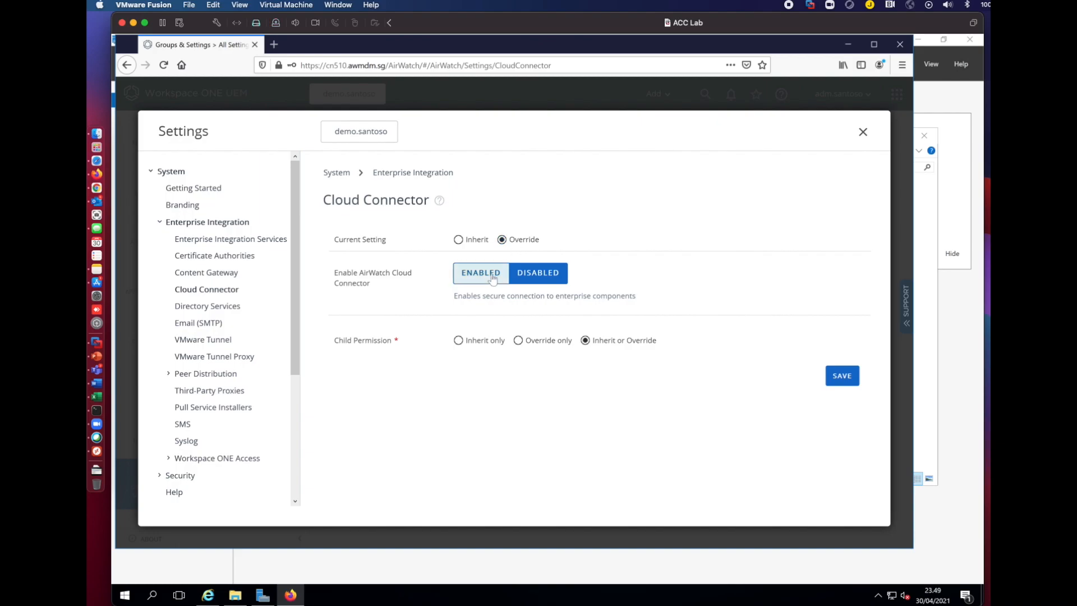
pyautogui.click(492, 276)
pyautogui.click(494, 352)
pyautogui.click(822, 483)
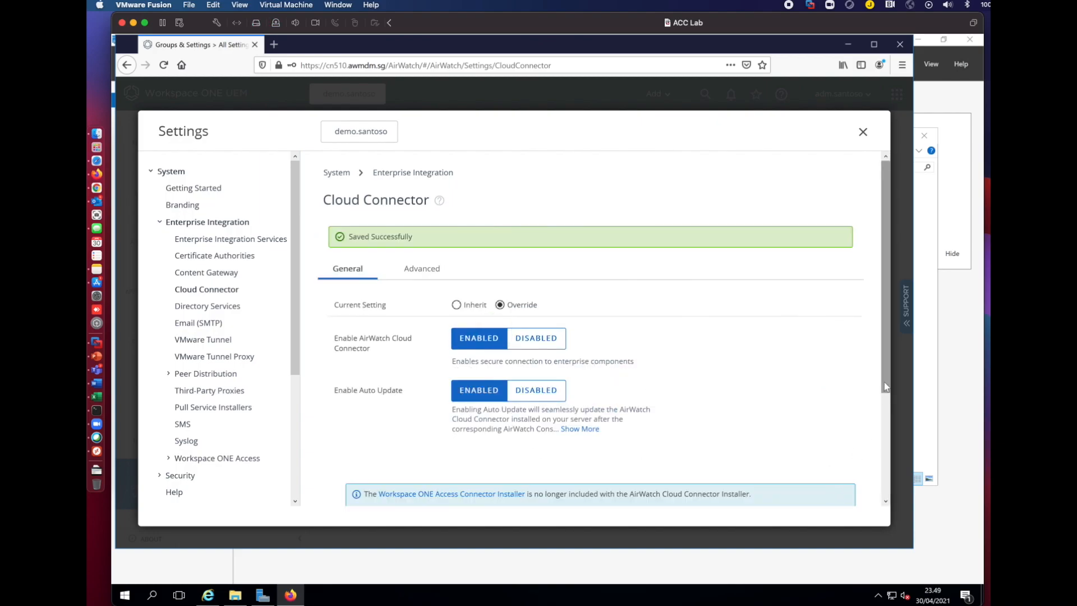
pyautogui.moveTo(885, 387); pyautogui.dragTo(873, 504)
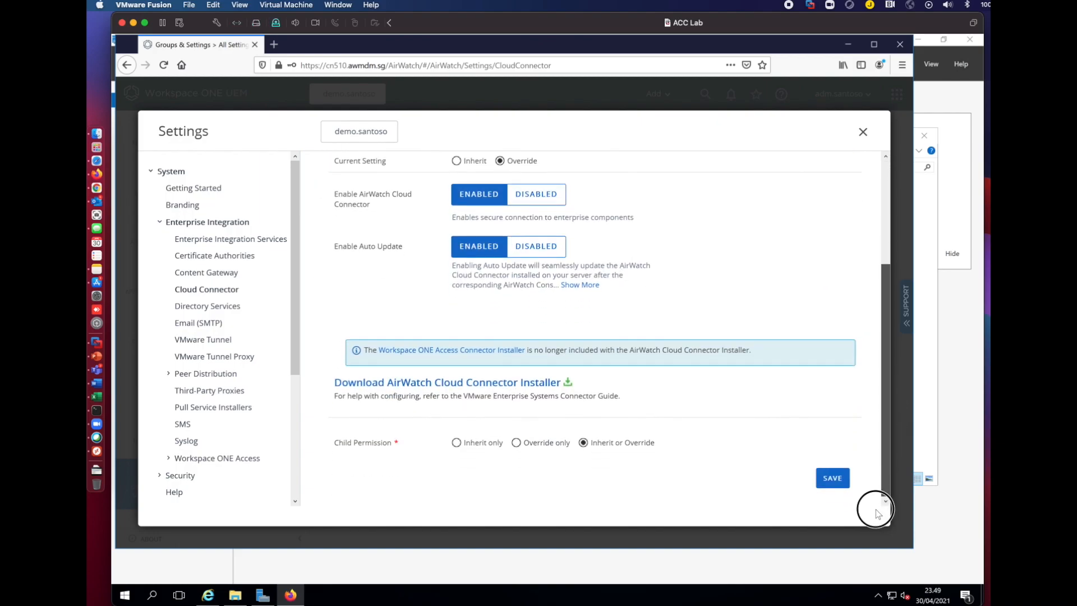
pyautogui.click(472, 383)
# Enter and confirm the certificate password, then save the AirWatch Cloud Connector 21.2.0.0 Installer file.
pyautogui.moveTo(549, 241); pyautogui.dragTo(362, 234)
pyautogui.write('••')
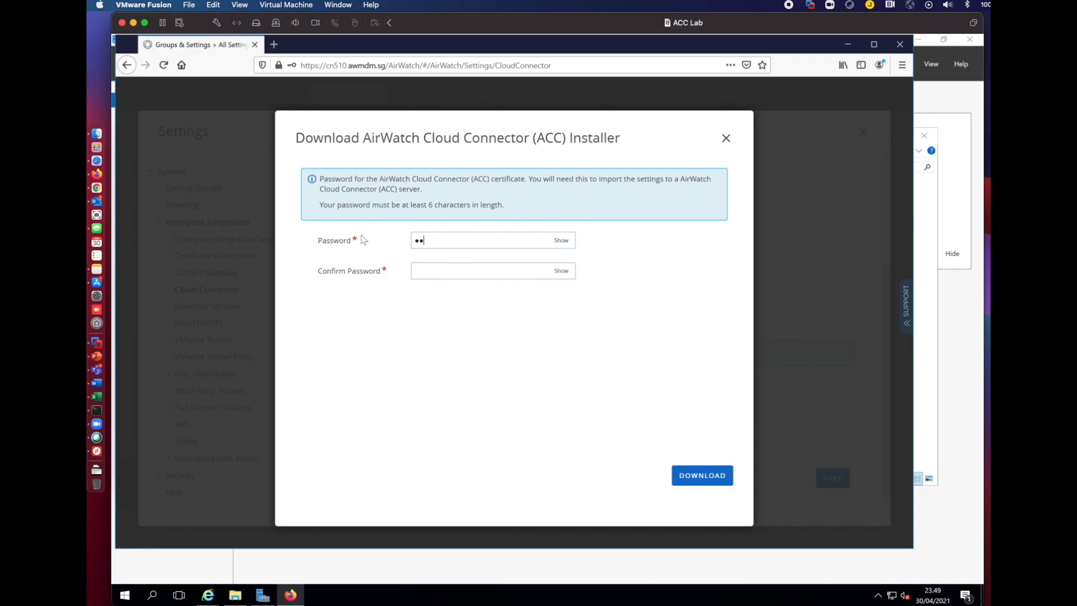
pyautogui.press('Tab')
pyautogui.write('•')
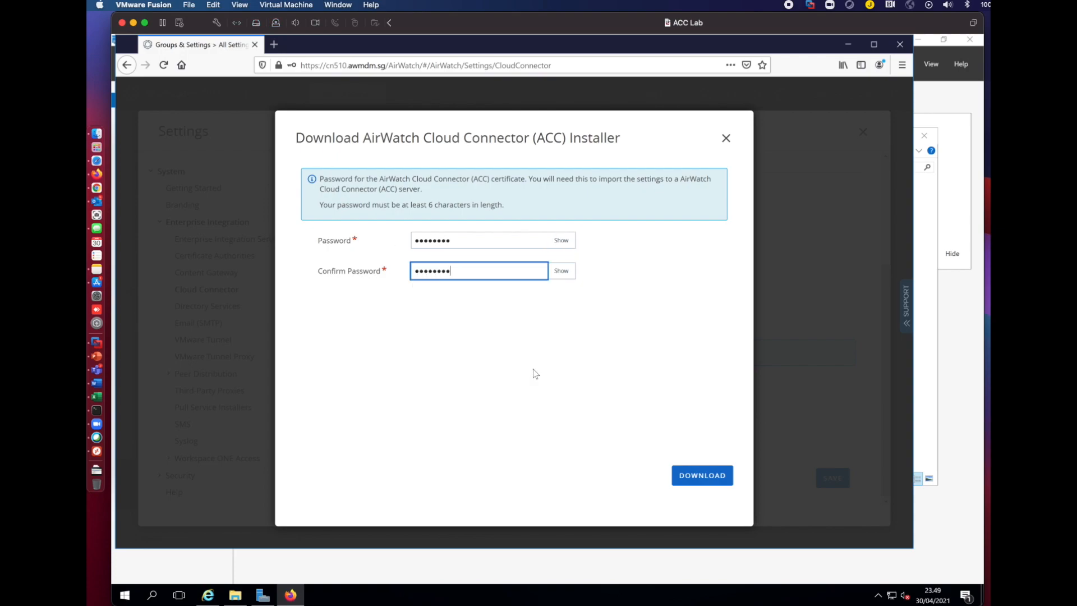
pyautogui.click(680, 478)
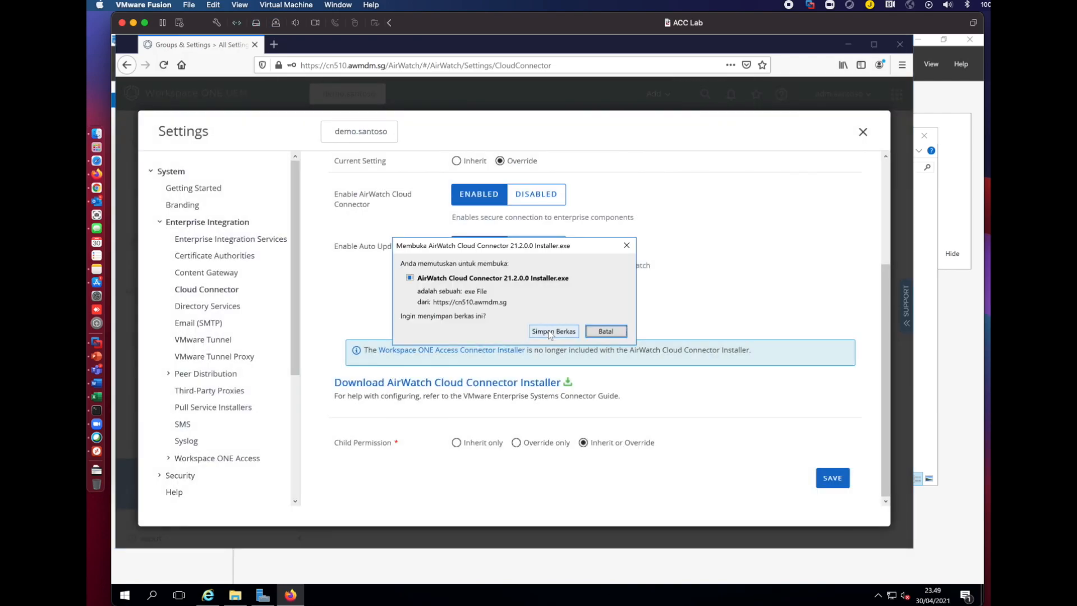
pyautogui.click(549, 331)
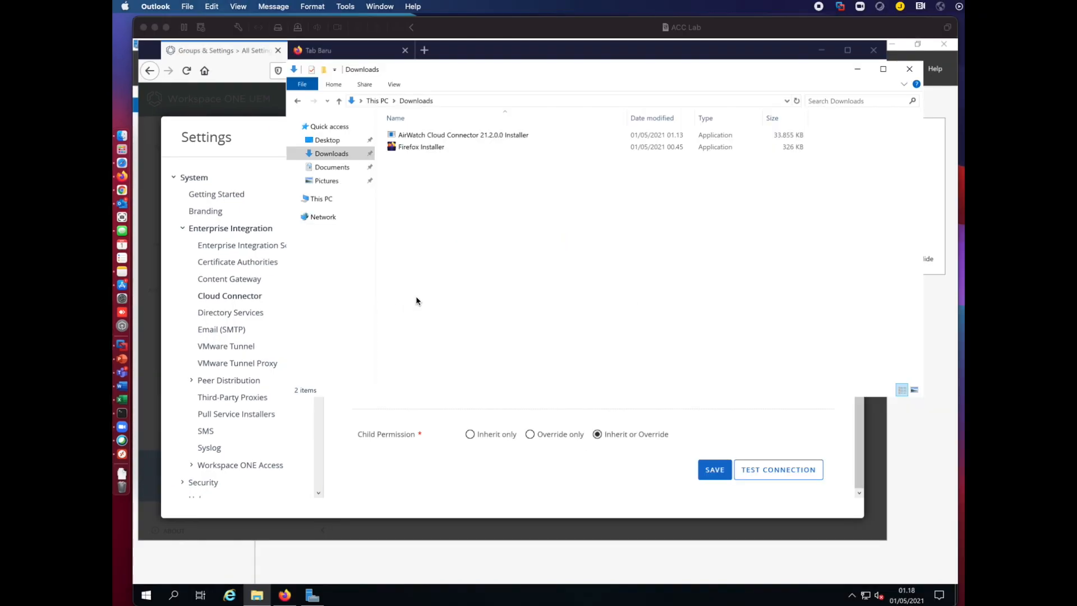
# Run the downloaded Cloud Connector installer as administrator.
pyautogui.click(438, 256)
pyautogui.click(466, 134)
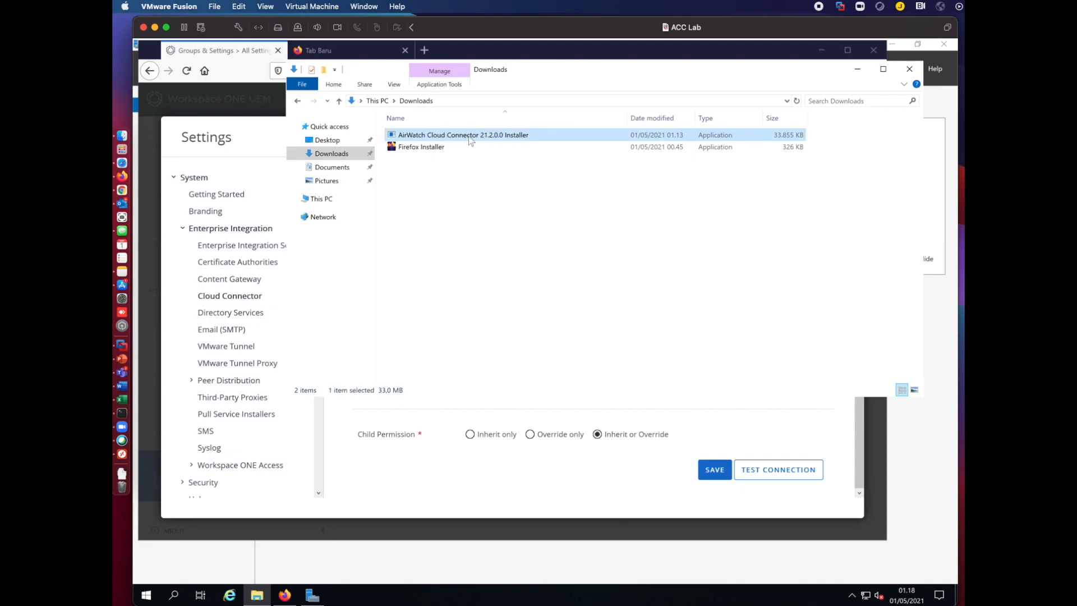
pyautogui.rightClick(469, 136)
pyautogui.click(517, 157)
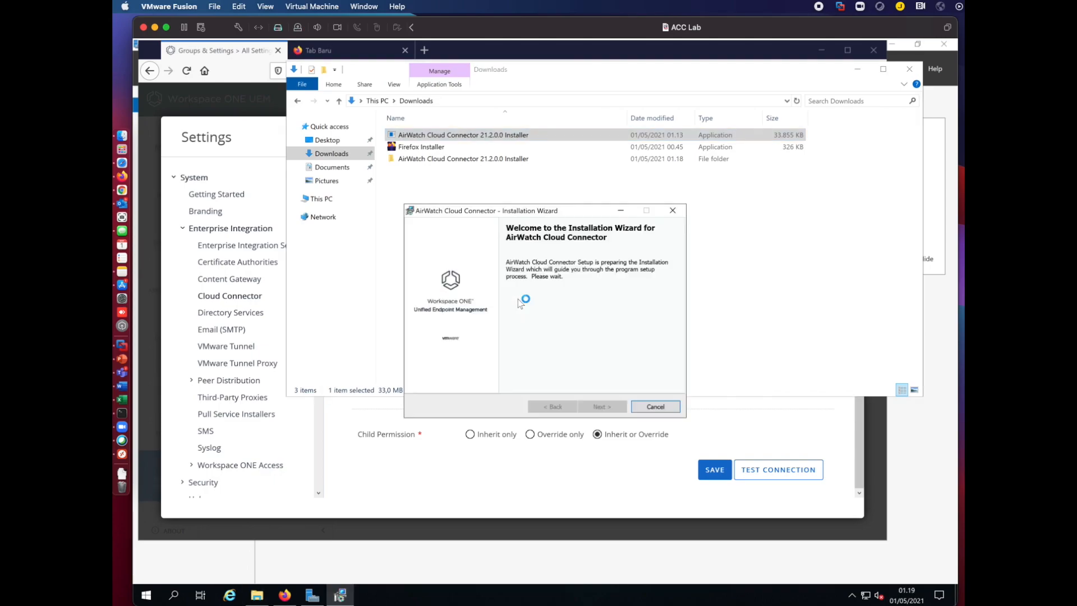
# Accept the license, keep the default folder and certificate password, and install the Cloud Connector.
pyautogui.click(602, 406)
pyautogui.click(480, 367)
pyautogui.click(600, 406)
pyautogui.click(601, 406)
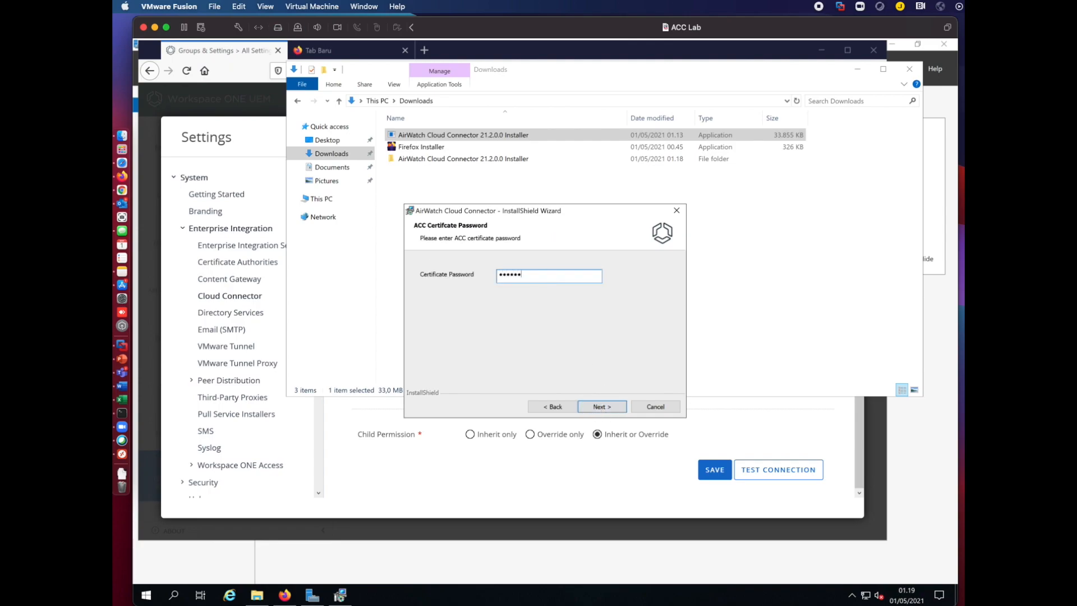
pyautogui.click(598, 408)
pyautogui.click(601, 406)
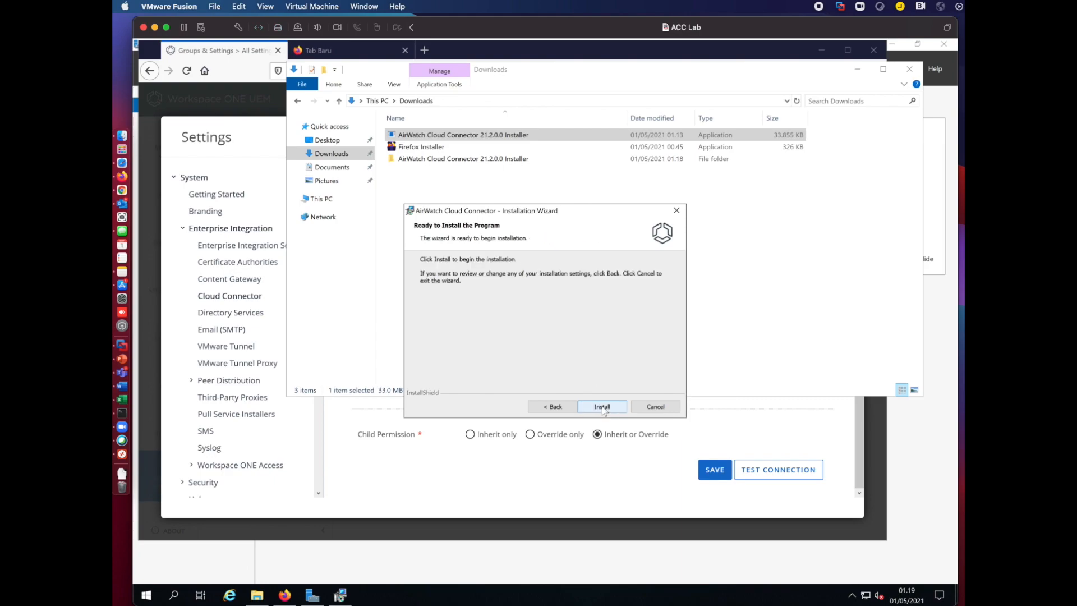
pyautogui.click(602, 407)
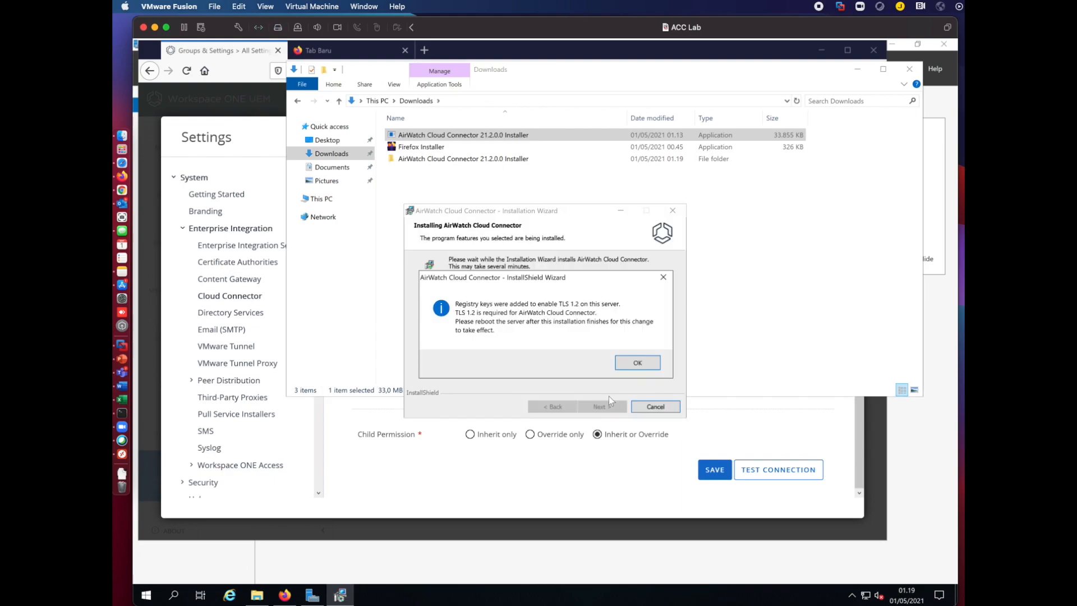
# Acknowledge the TLS 1.2 notice, finish the wizard, and restart the server immediately.
pyautogui.click(634, 364)
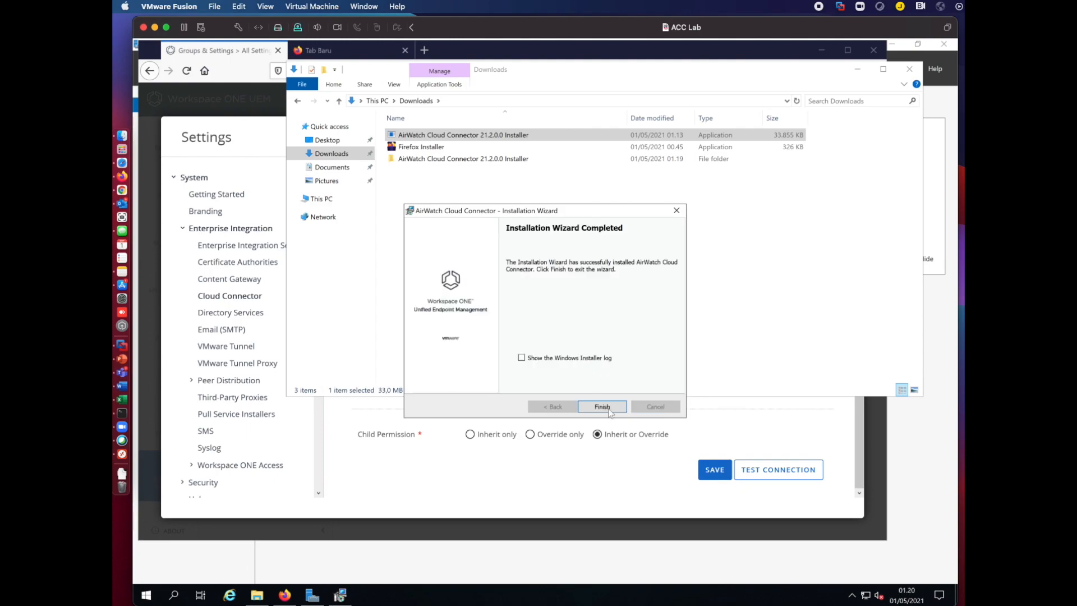
pyautogui.click(602, 406)
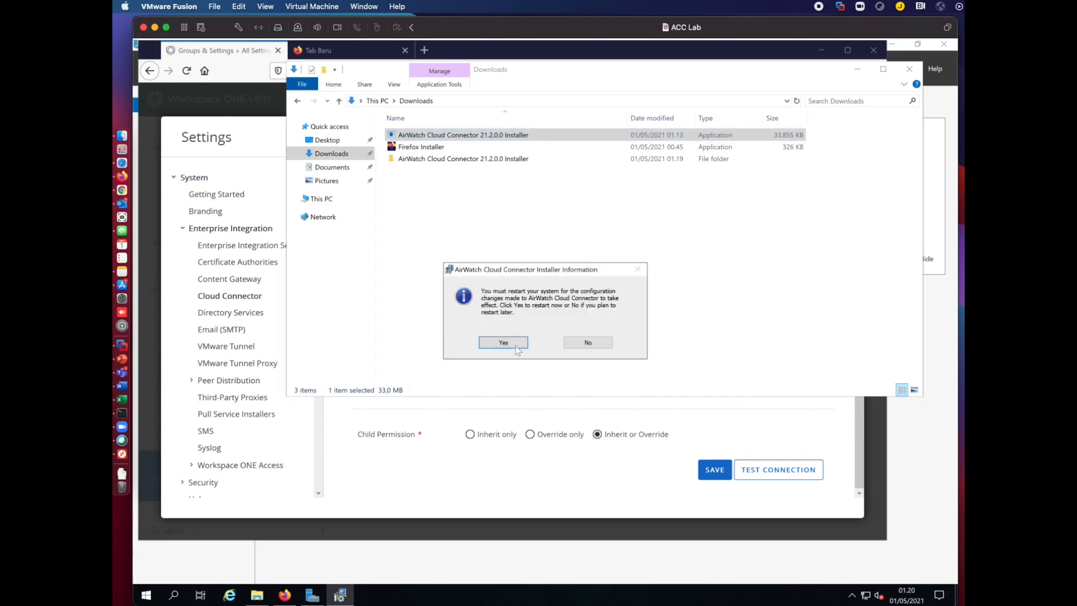
pyautogui.click(504, 342)
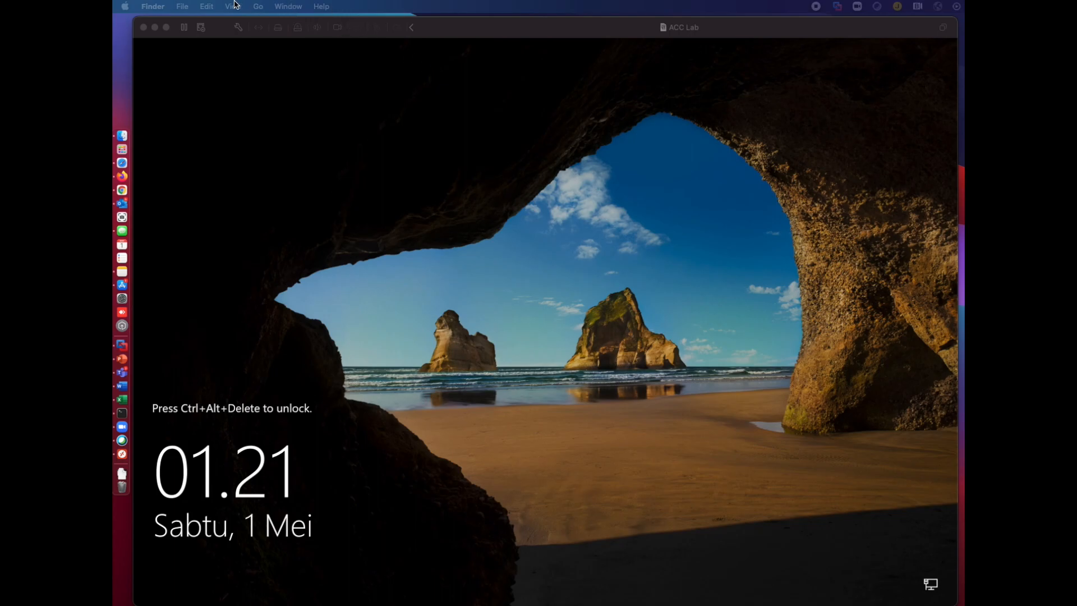
# Send Ctrl-Alt-Del to the VM and sign back in with the administrator password.
pyautogui.click(518, 45)
pyautogui.click(312, 6)
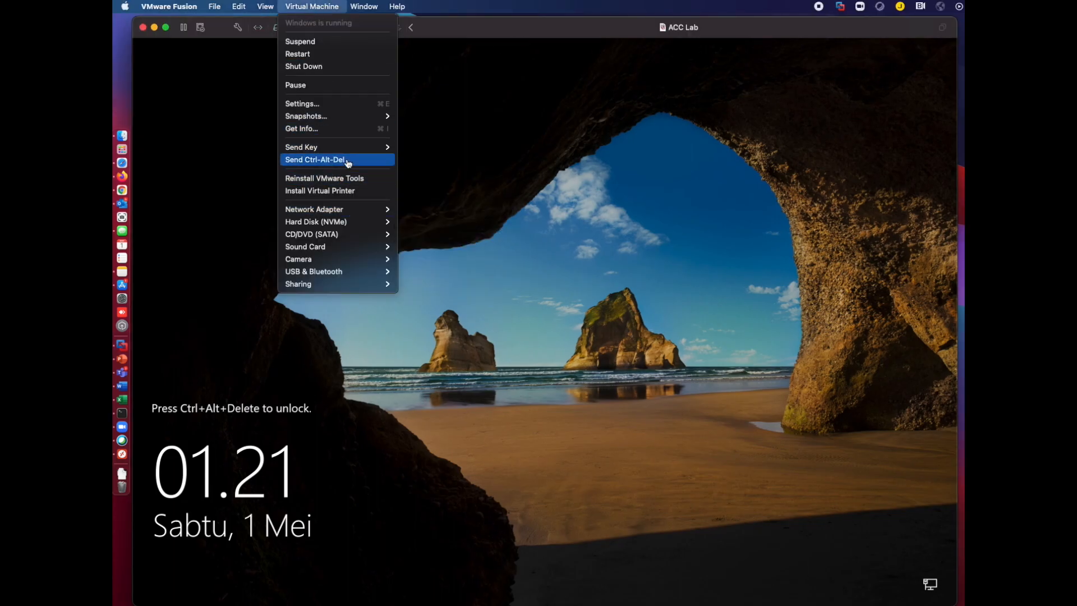
pyautogui.click(352, 161)
pyautogui.write('*******')
pyautogui.press('Return')
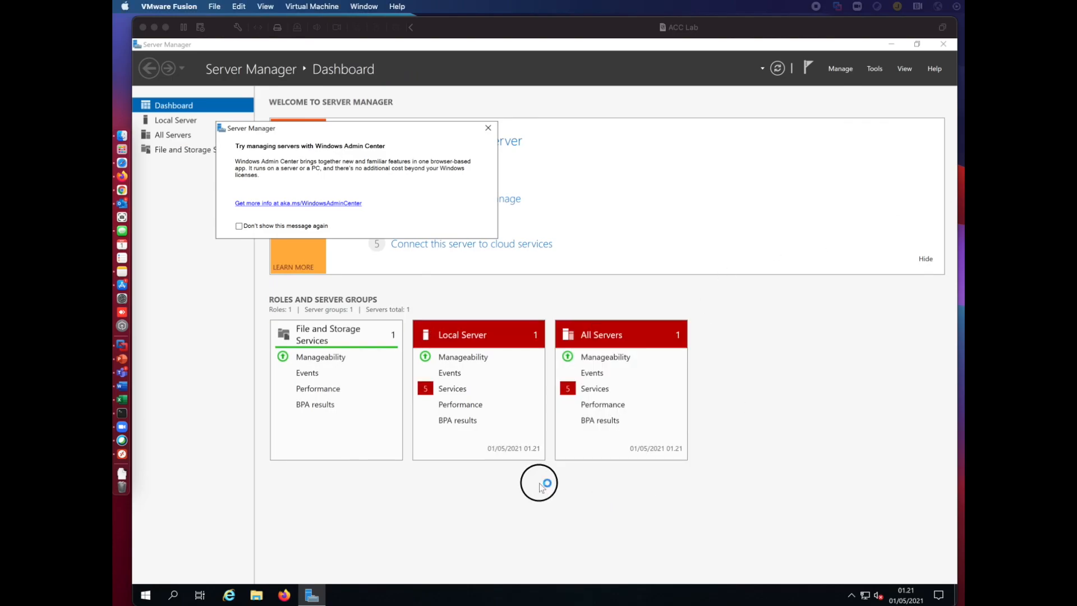
# Locate the AirWatch Cloud Connector service in the Services console, then return to Firefox.
pyautogui.press('super')
pyautogui.write('services')
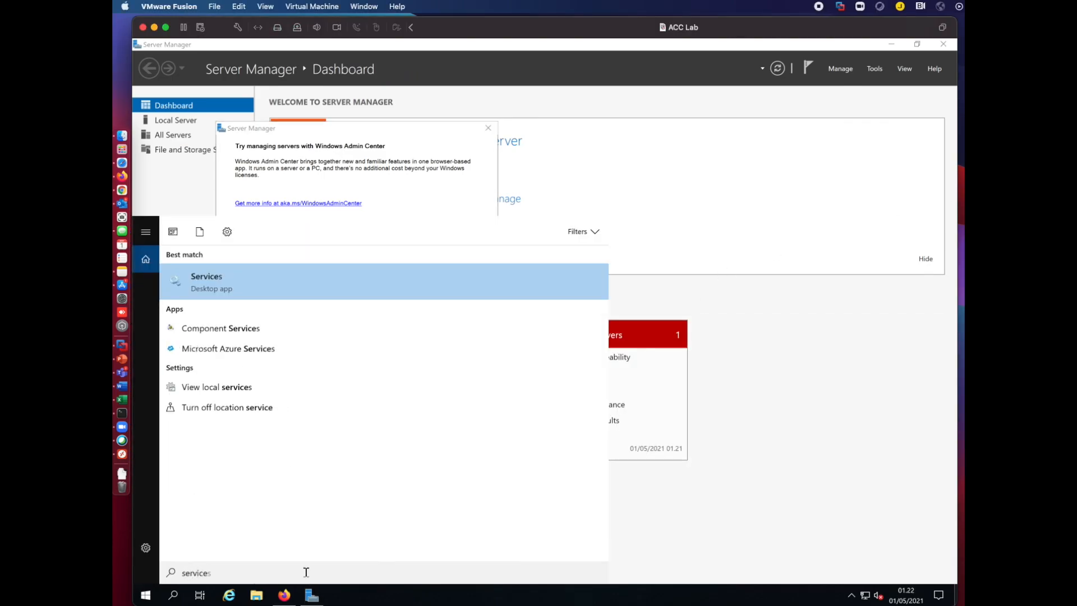
pyautogui.press('Return')
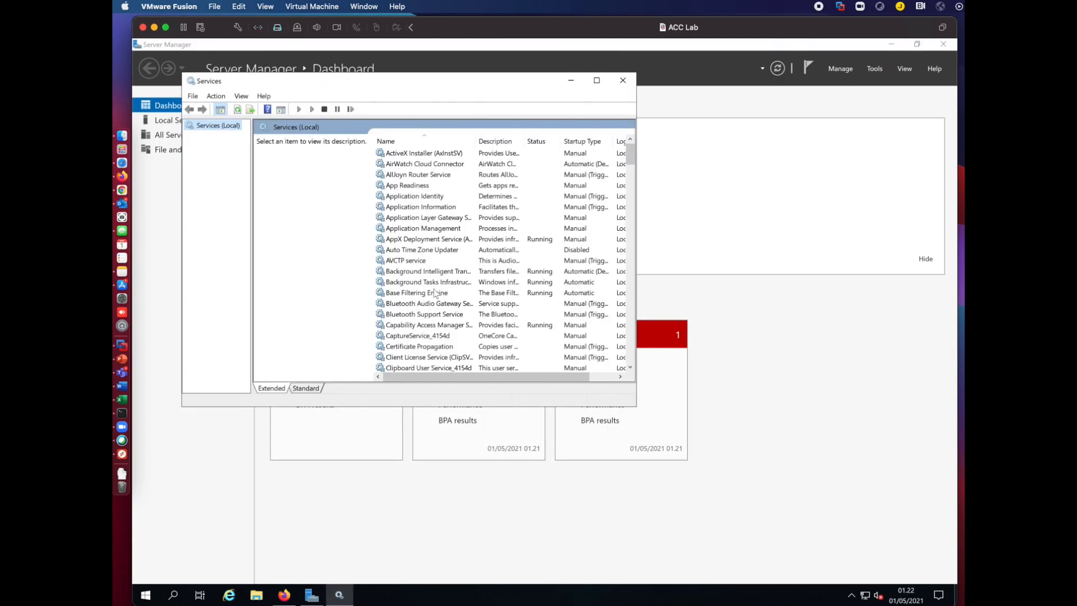
pyautogui.click(436, 293)
pyautogui.write('ai')
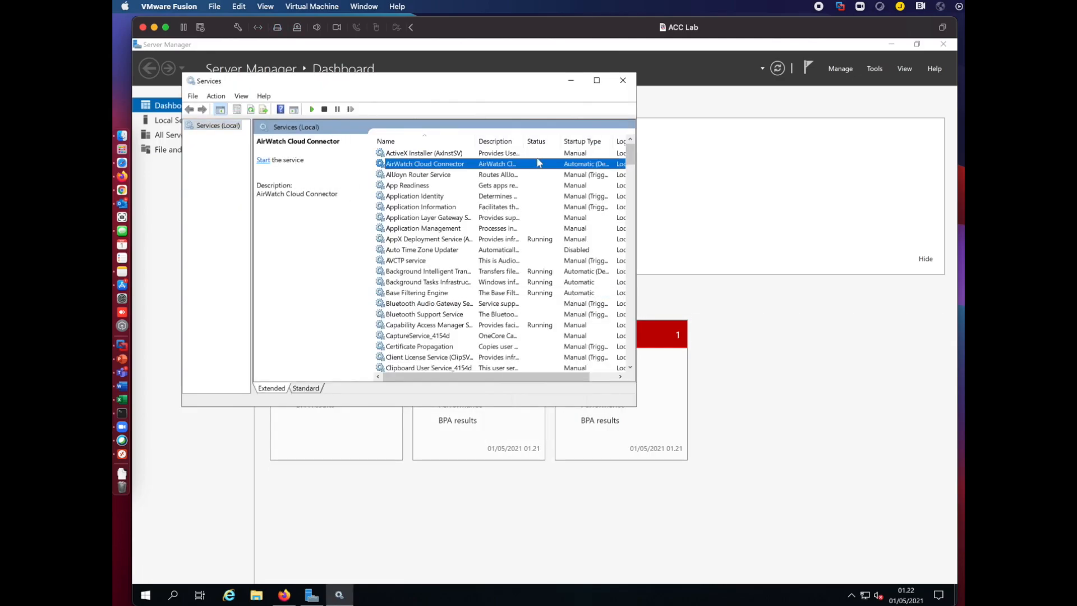
pyautogui.moveTo(560, 377); pyautogui.dragTo(587, 377)
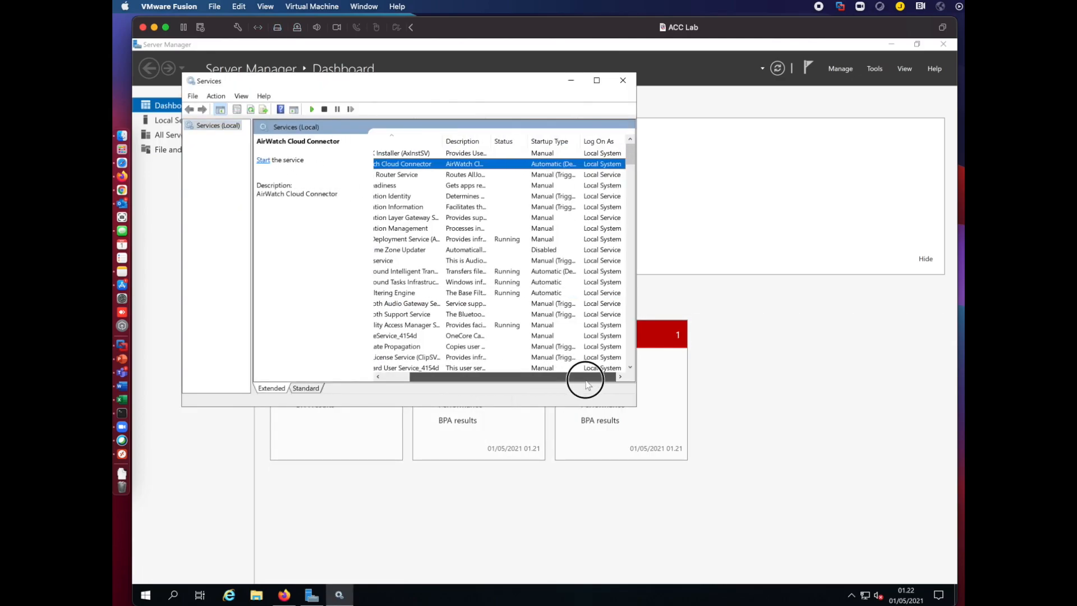
pyautogui.click(657, 360)
pyautogui.click(284, 593)
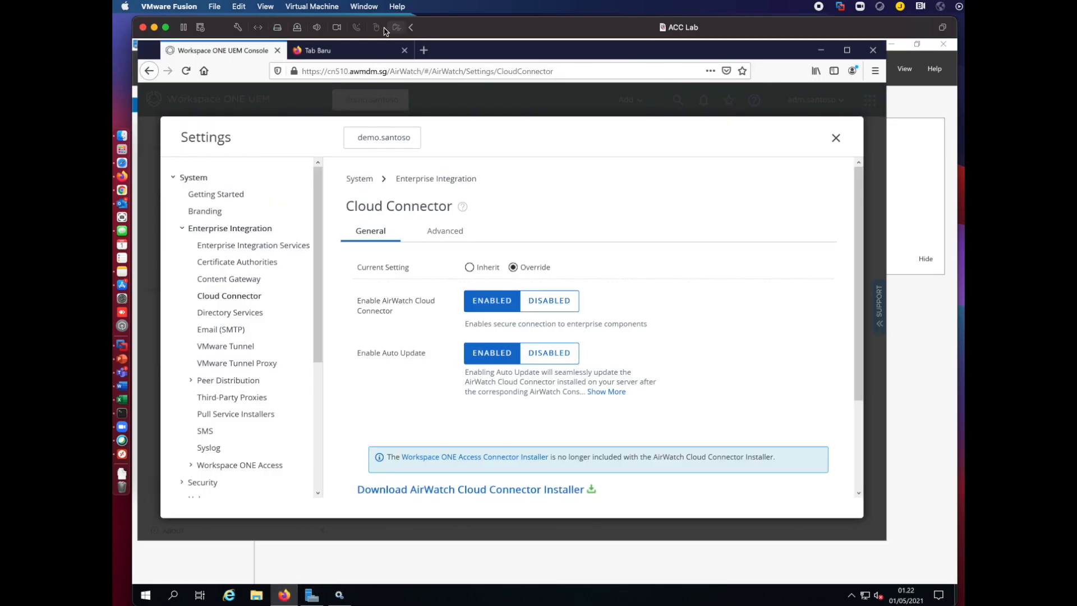
# Reload the Cloud Connector page, verify the connection test shows version 21.2.0.5, then open Directory Services.
pyautogui.moveTo(504, 29); pyautogui.dragTo(518, 27)
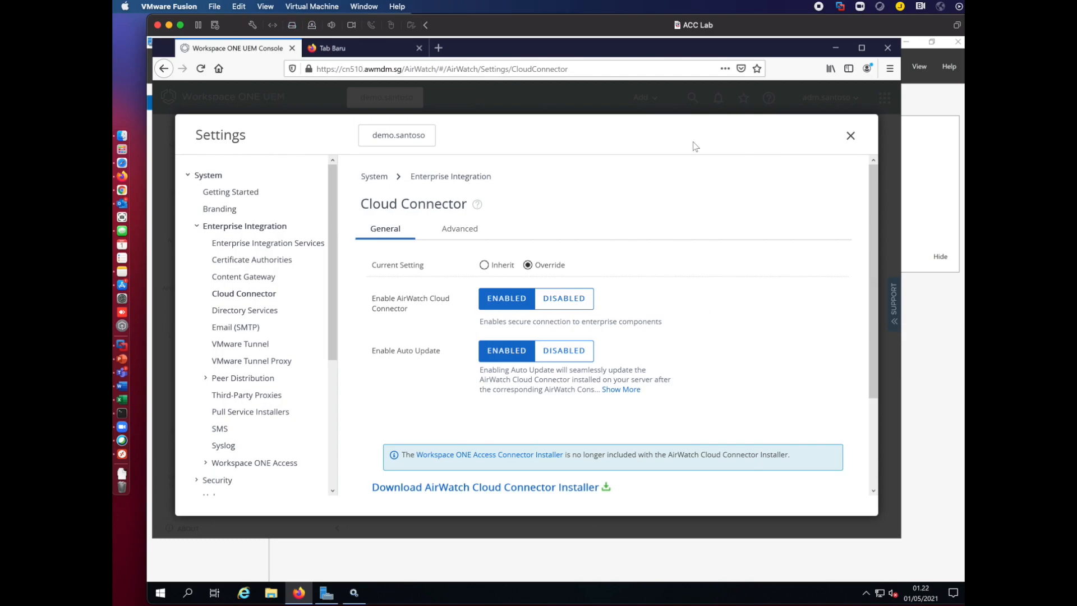
pyautogui.click(200, 69)
pyautogui.scroll(-3, 865, 443)
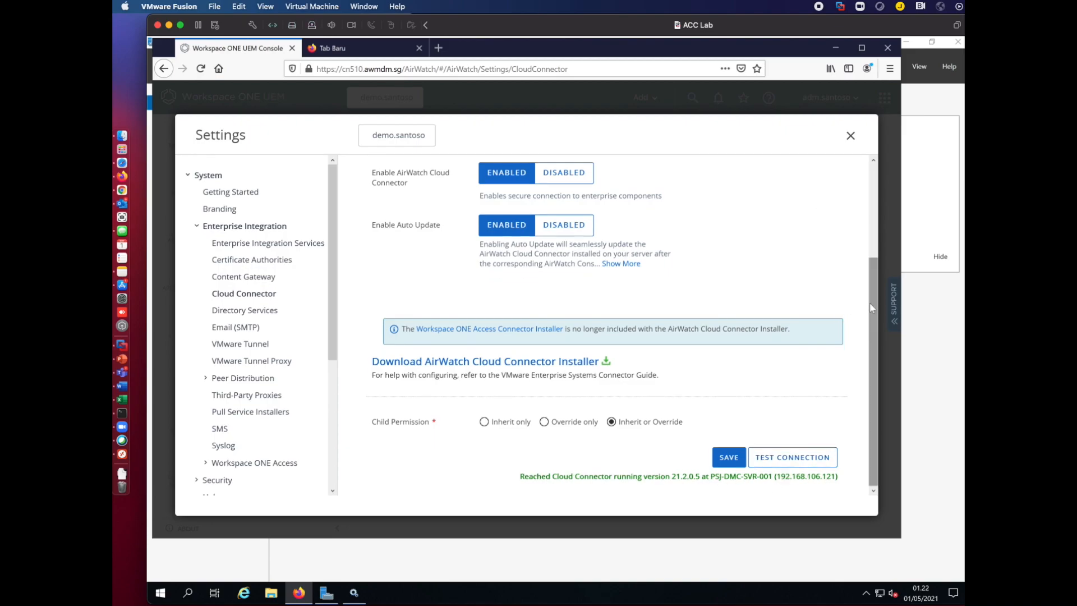
pyautogui.moveTo(870, 302); pyautogui.dragTo(872, 168)
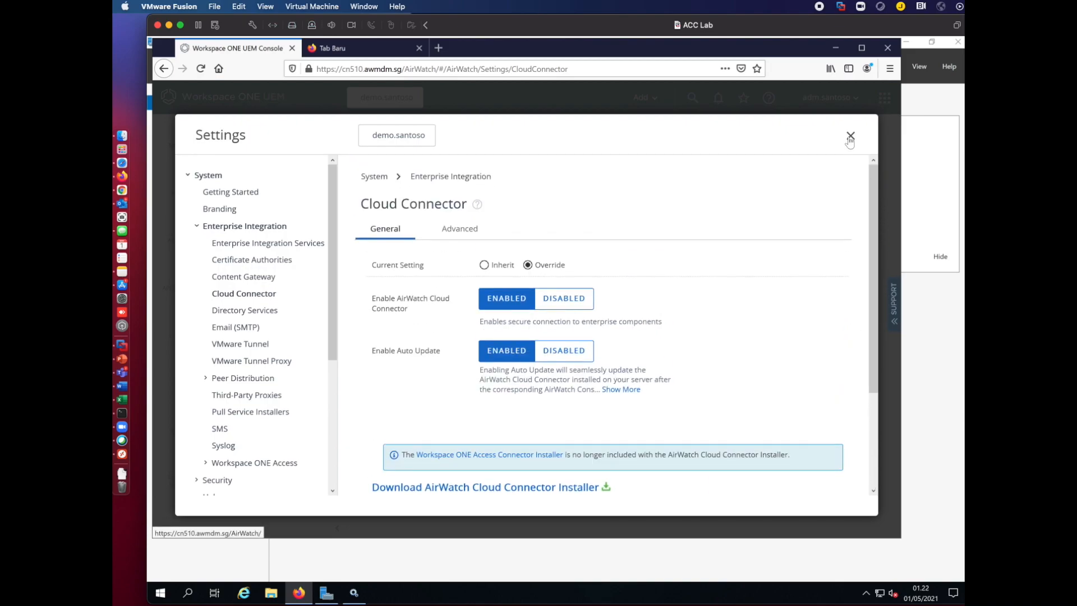
pyautogui.click(245, 310)
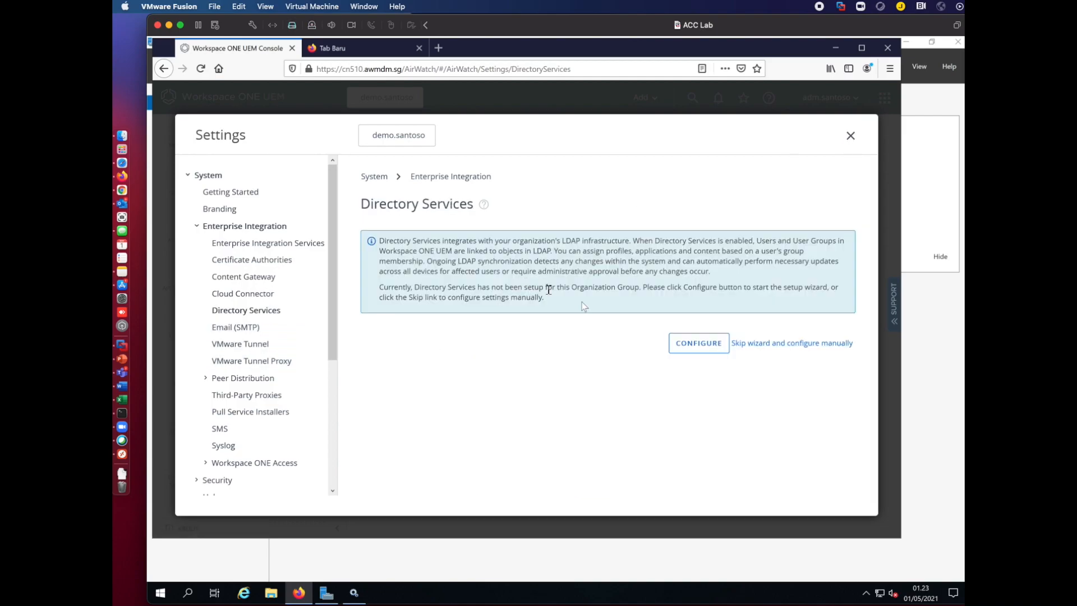
# Manually configure LDAP Active Directory server lab.net, bind account lab\administrator, domain lab.net, and save.
pyautogui.click(788, 344)
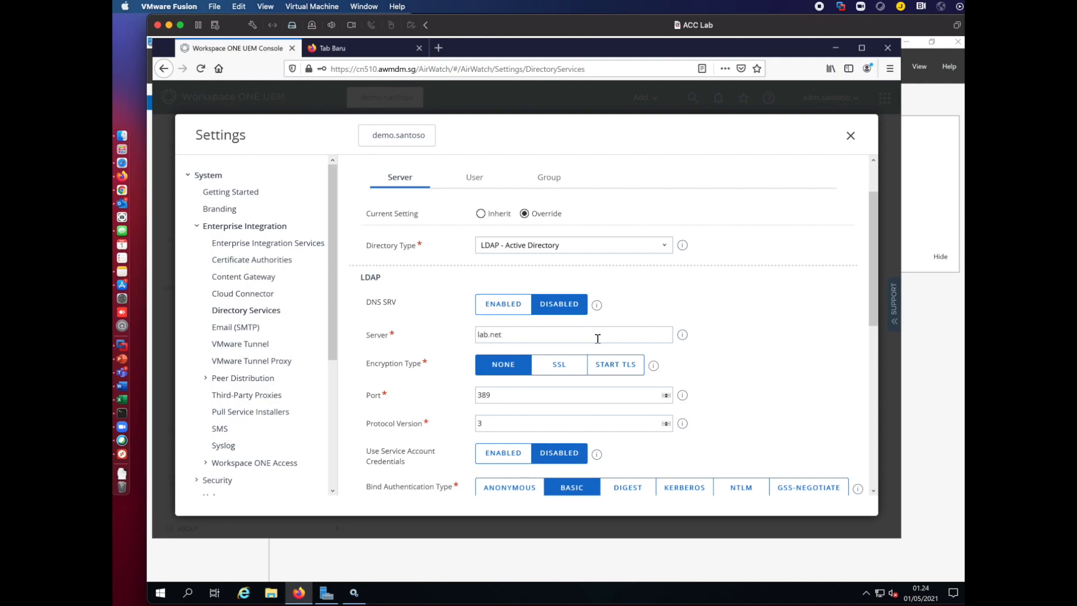
pyautogui.moveTo(873, 327); pyautogui.dragTo(873, 362)
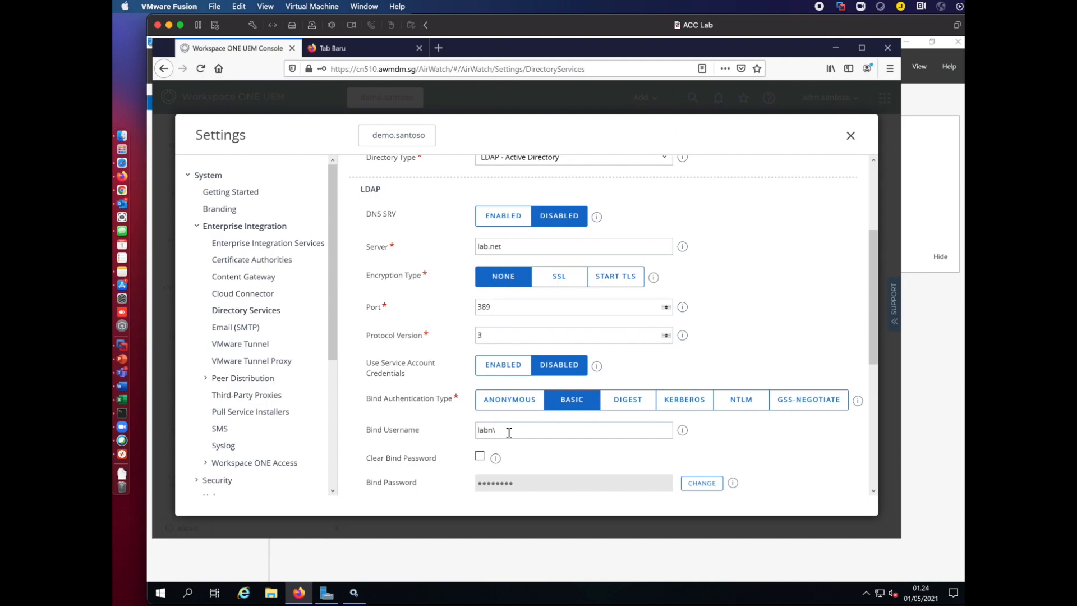
pyautogui.write('administrator')
pyautogui.click(872, 491)
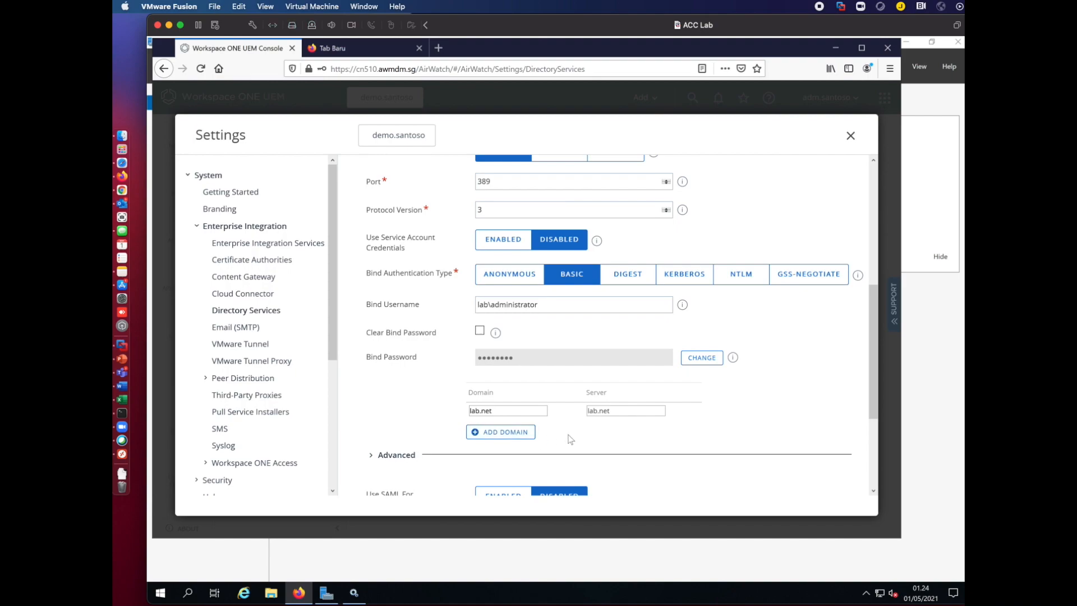
pyautogui.moveTo(870, 408); pyautogui.dragTo(870, 480)
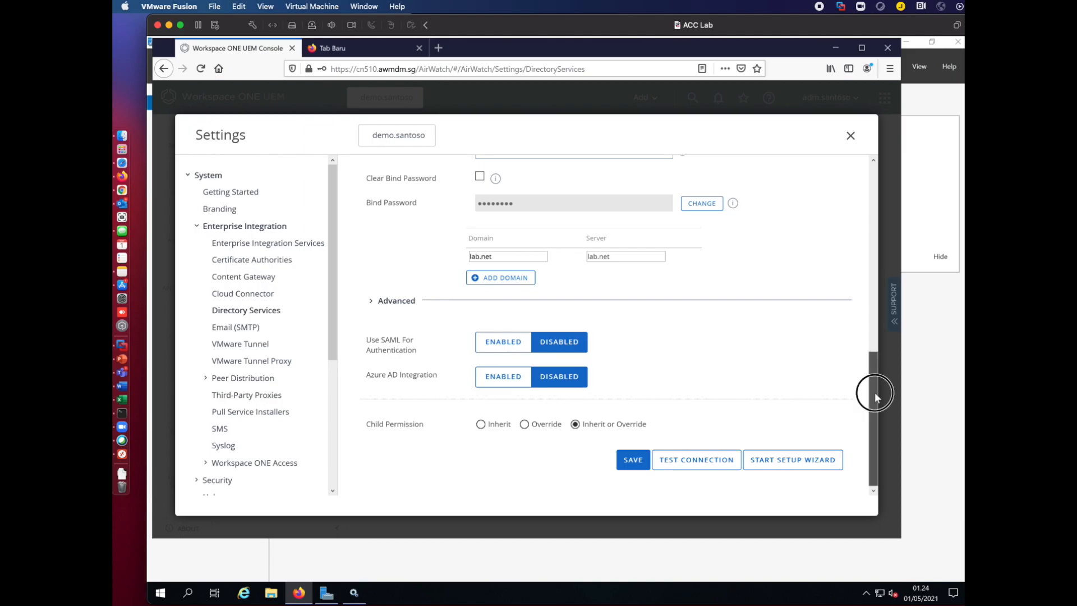
pyautogui.click(642, 467)
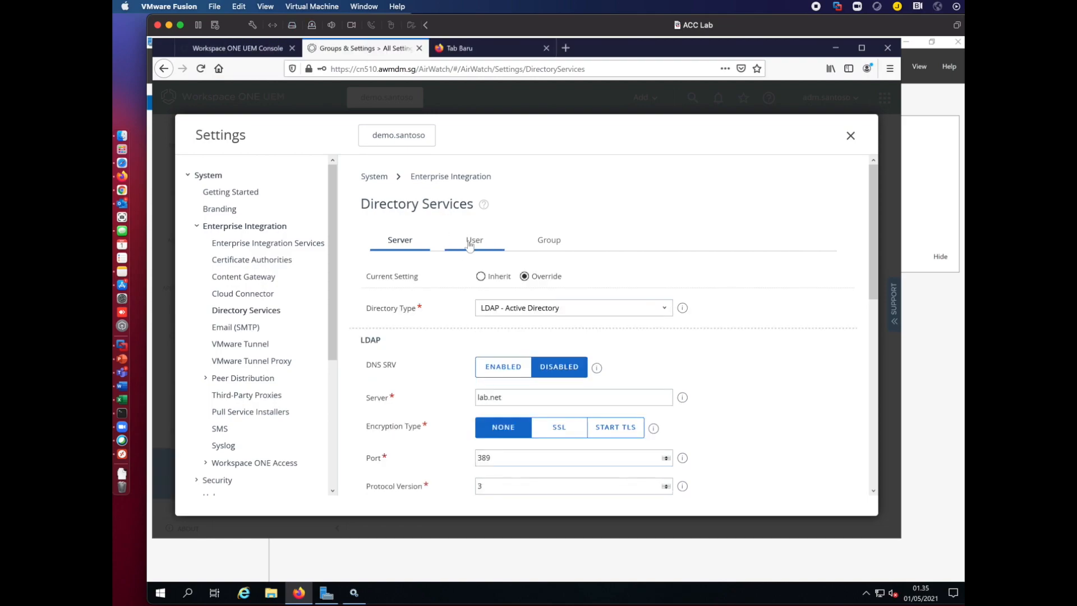
pyautogui.click(474, 240)
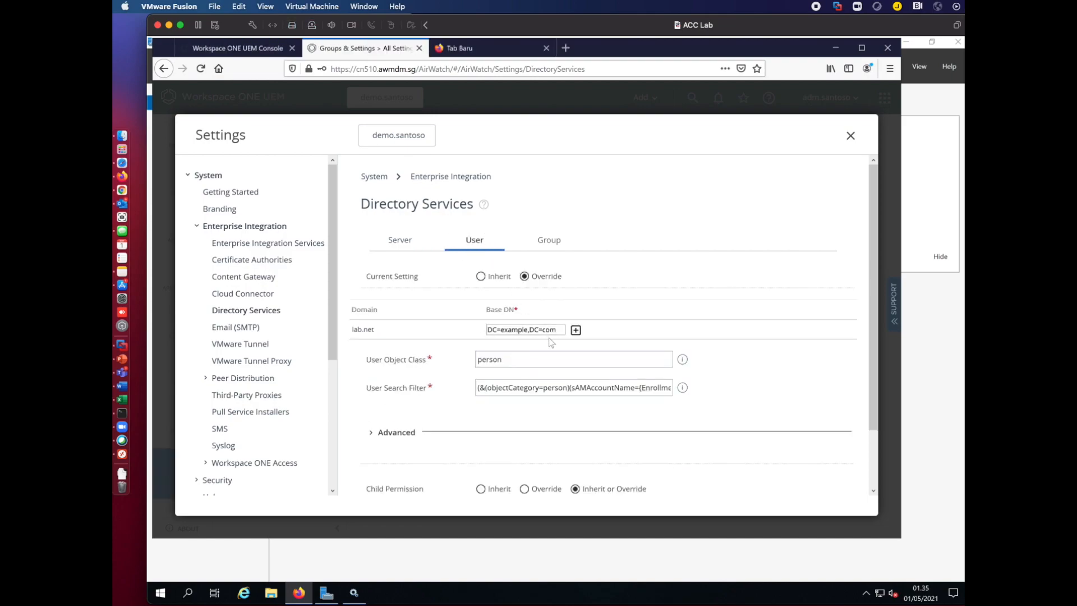
# Set the user Base DN to DC=lab,DC=net and verify the group Base DN matches it.
pyautogui.click(576, 331)
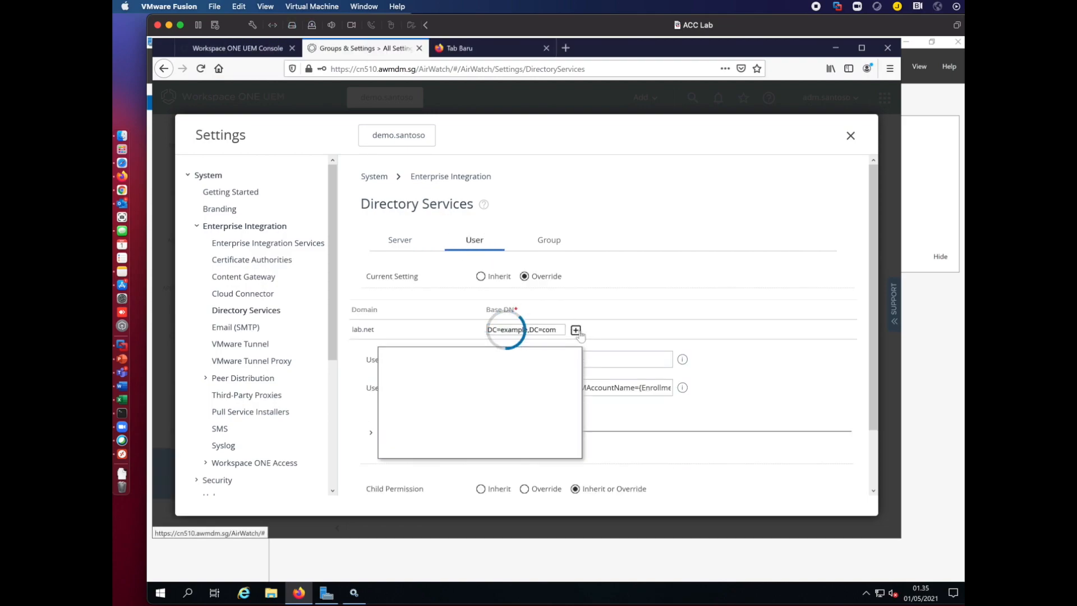
pyautogui.click(415, 379)
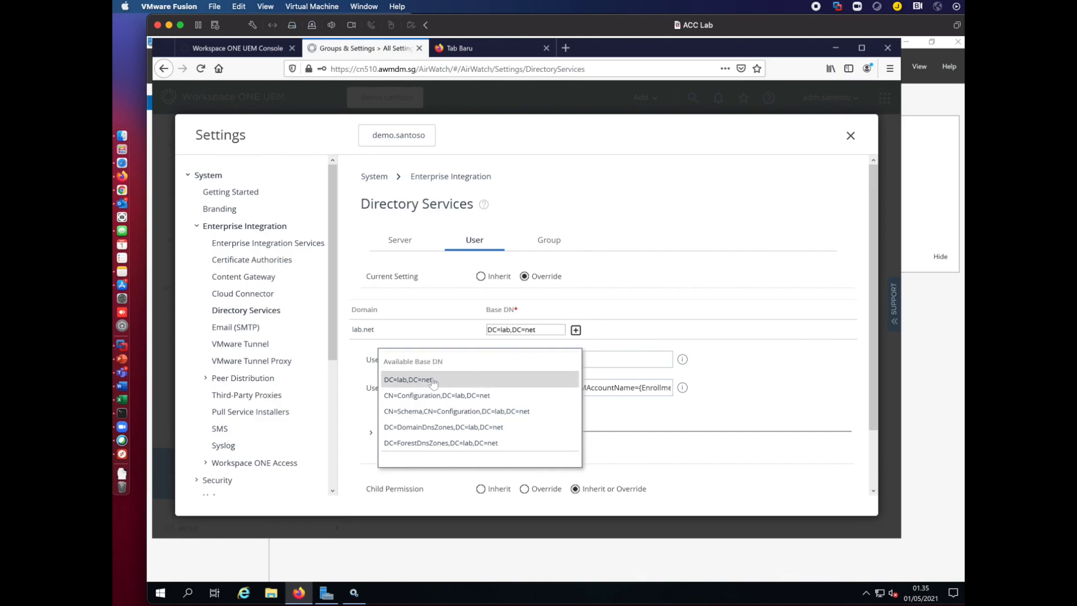
pyautogui.click(549, 240)
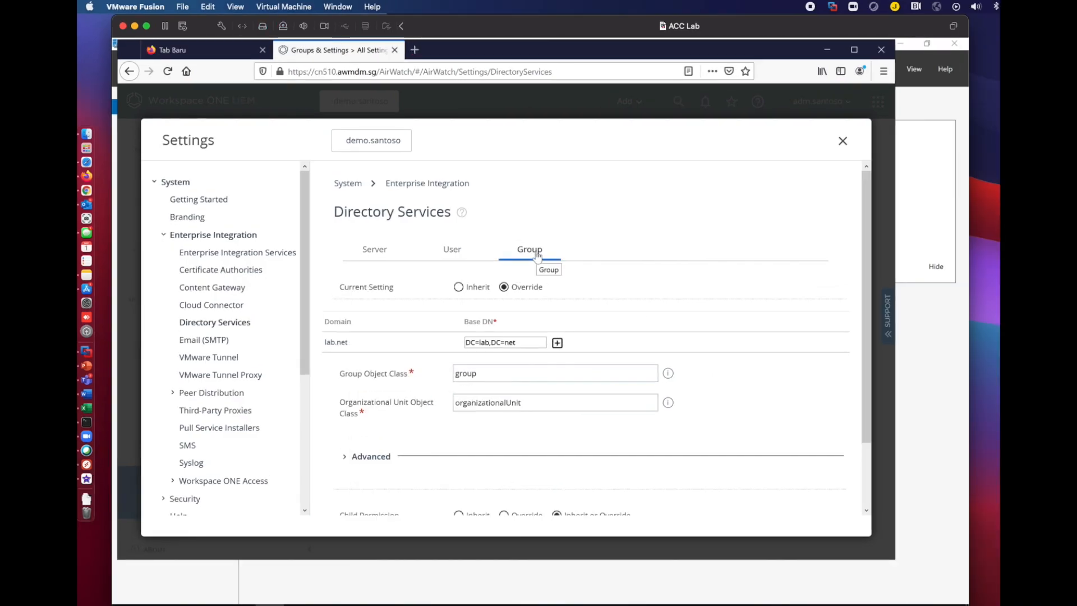
pyautogui.click(556, 342)
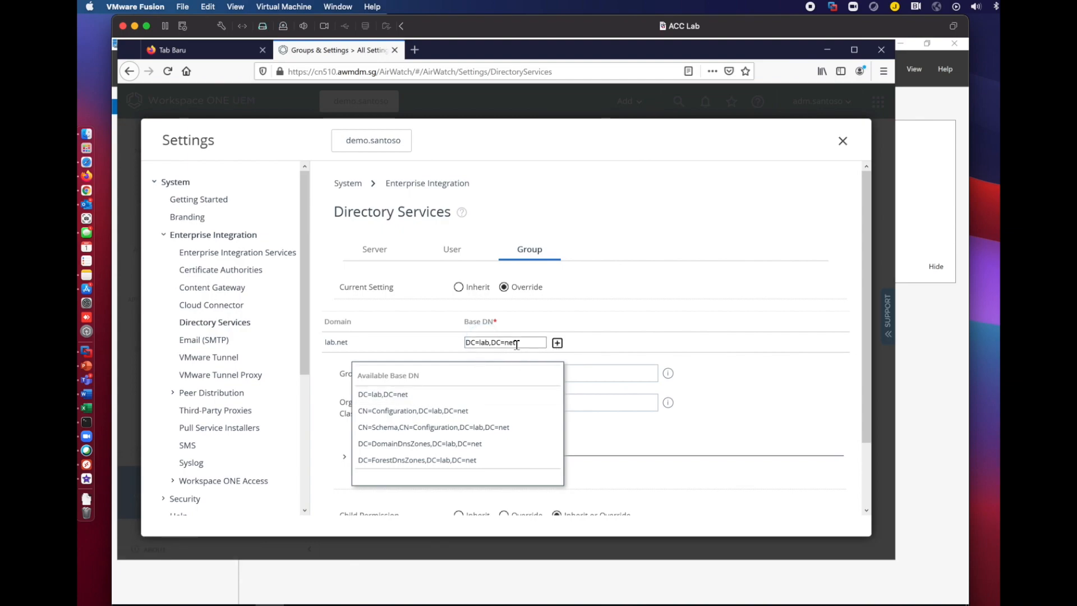
pyautogui.click(763, 396)
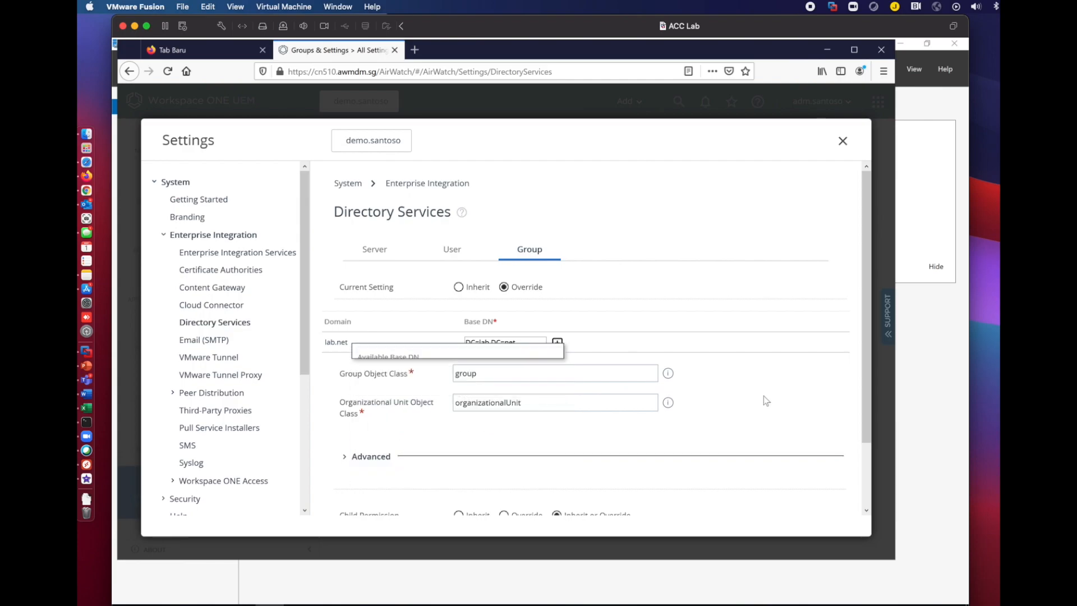
pyautogui.scroll(-3, 863, 409)
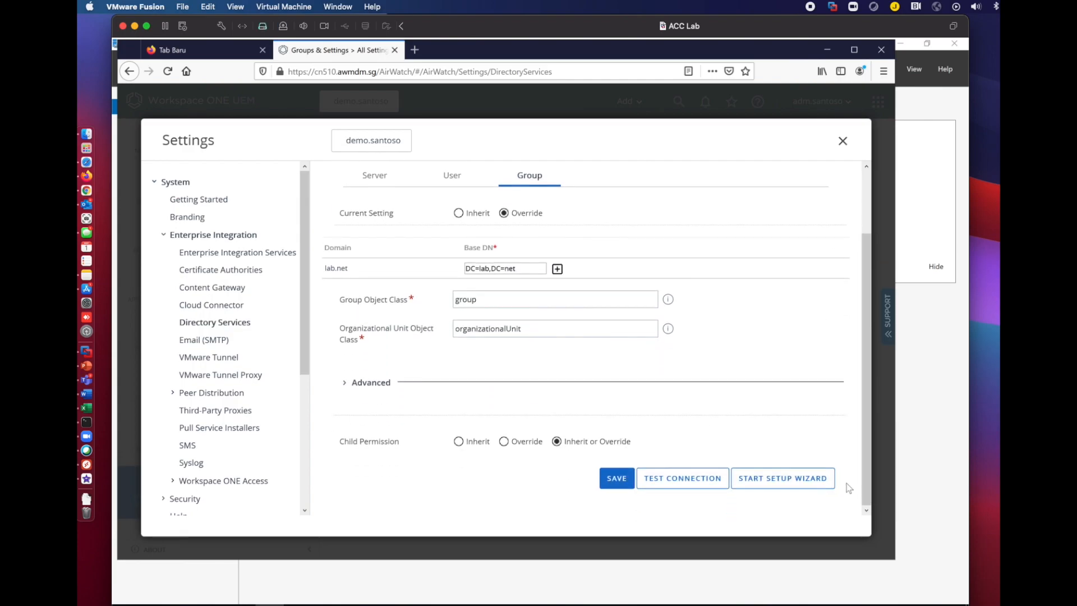
# Test the lab.net connection, review the first directory user's returned attributes, then close the test.
pyautogui.click(682, 477)
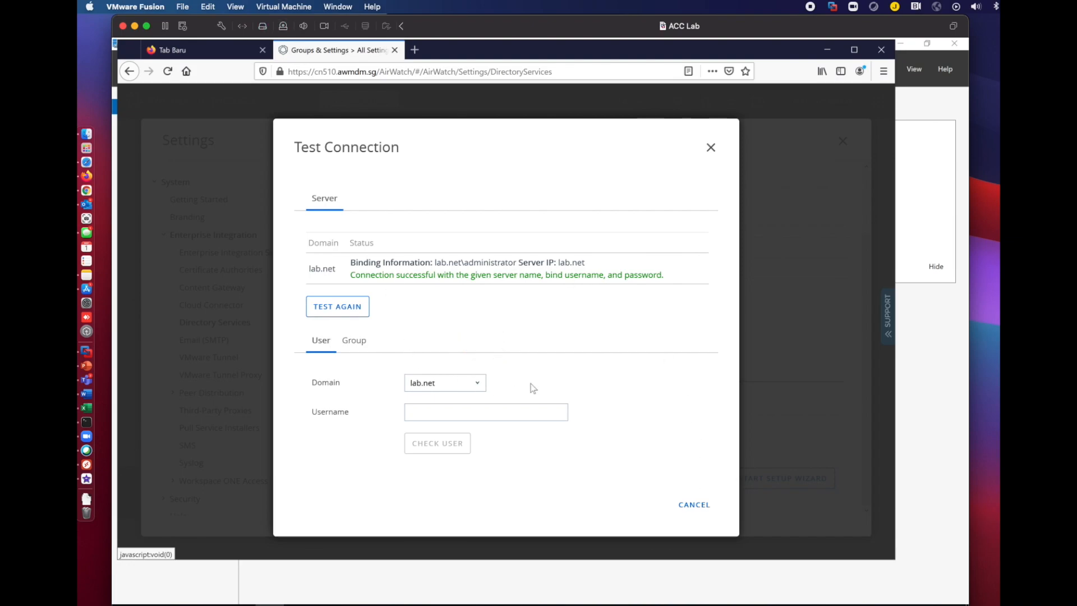
pyautogui.click(550, 412)
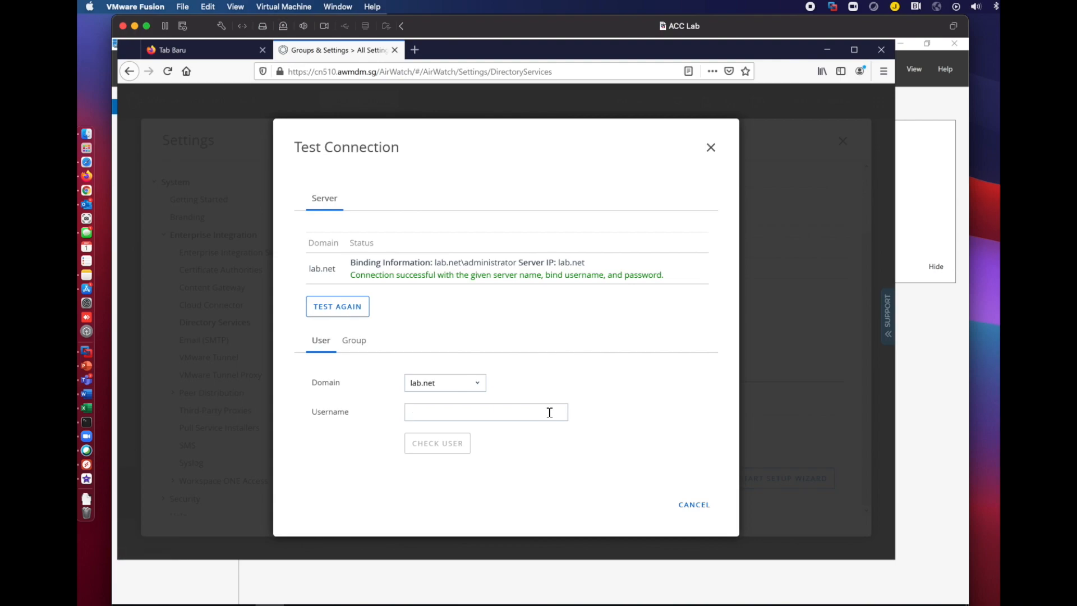
pyautogui.write('john.doe')
pyautogui.click(446, 446)
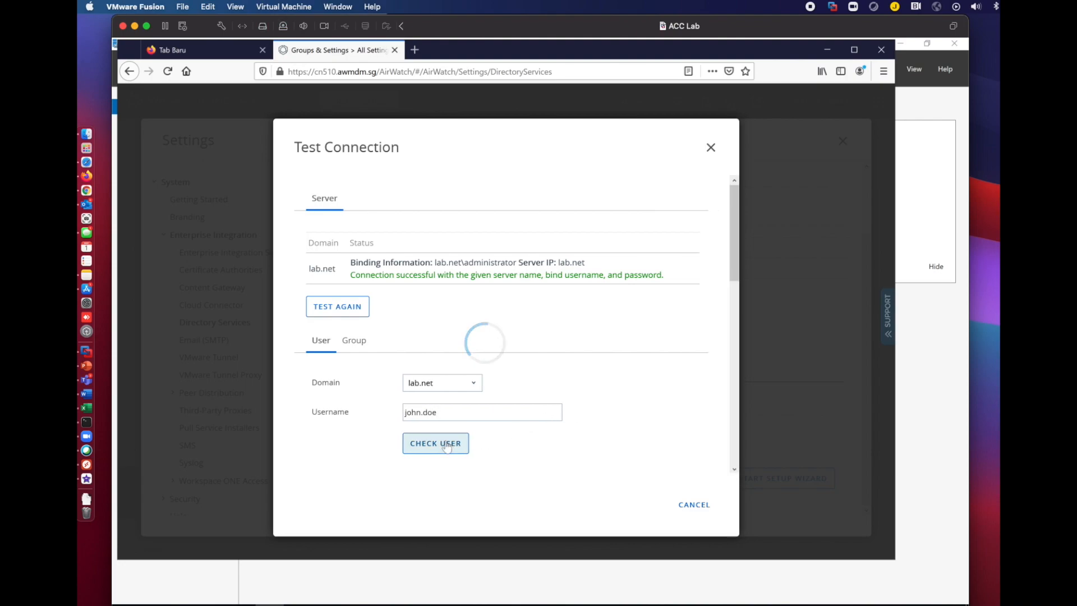
pyautogui.moveTo(735, 284); pyautogui.dragTo(729, 465)
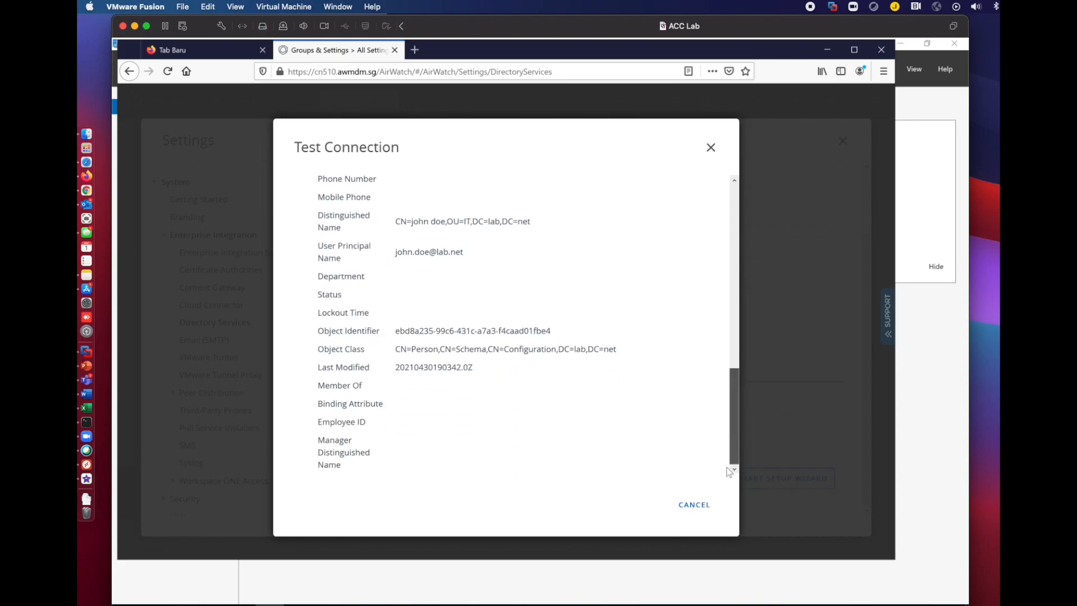
pyautogui.click(694, 505)
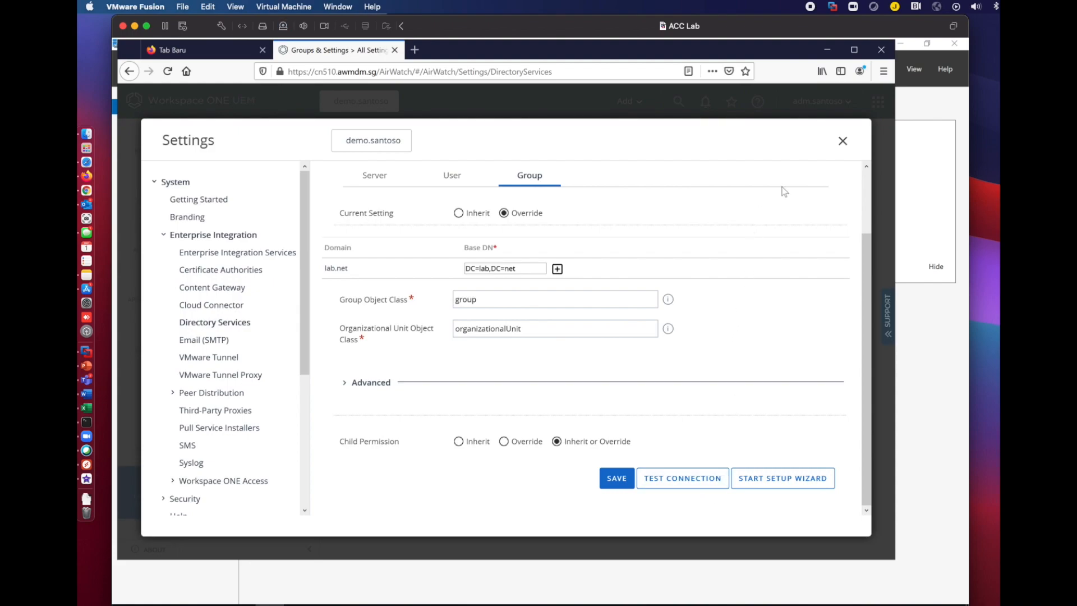
# From the Users list view, add the first lab.net user as a Directory user after looking it up.
pyautogui.click(843, 141)
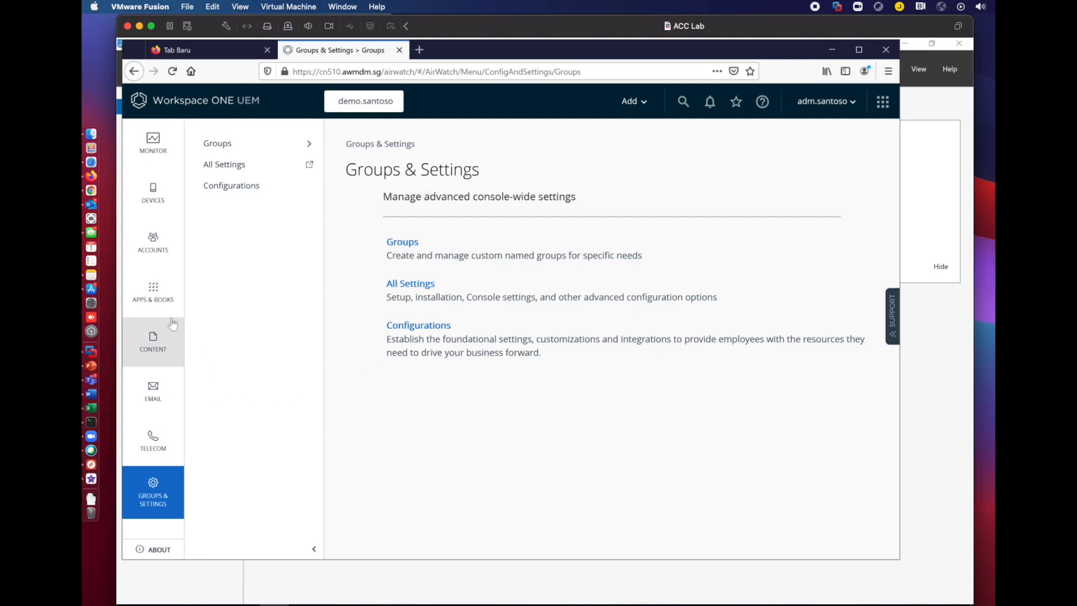
pyautogui.click(156, 250)
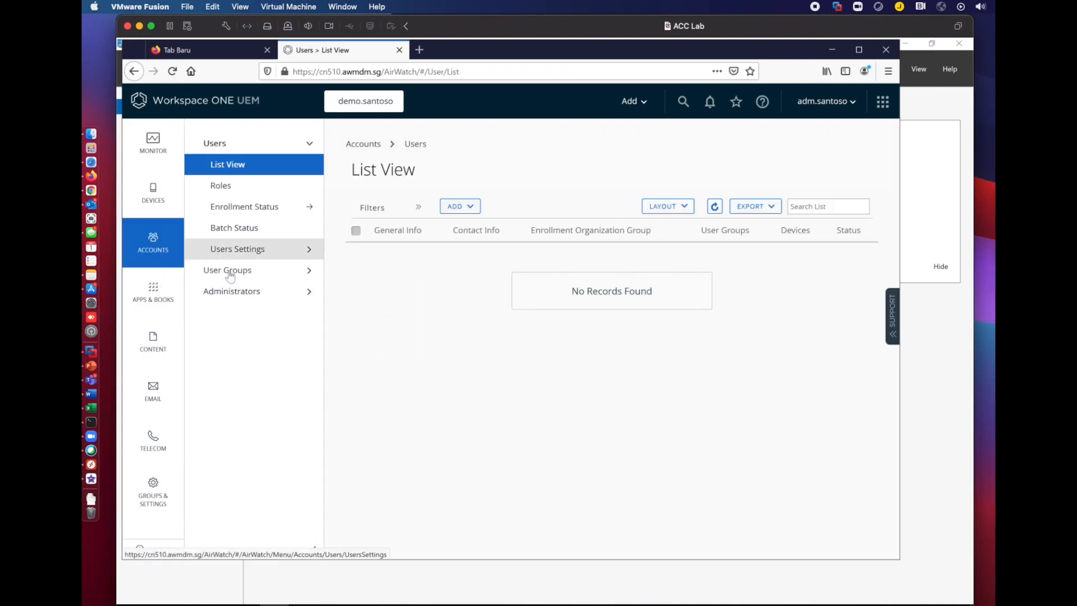
pyautogui.click(465, 206)
pyautogui.click(467, 232)
pyautogui.click(499, 243)
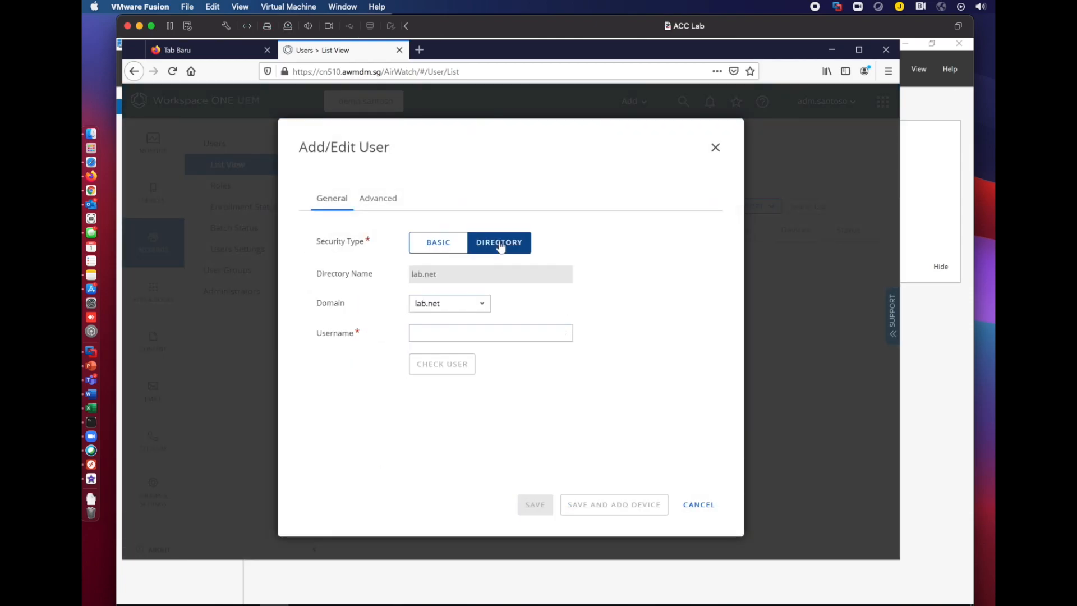
pyautogui.click(471, 335)
pyautogui.write('john.doe')
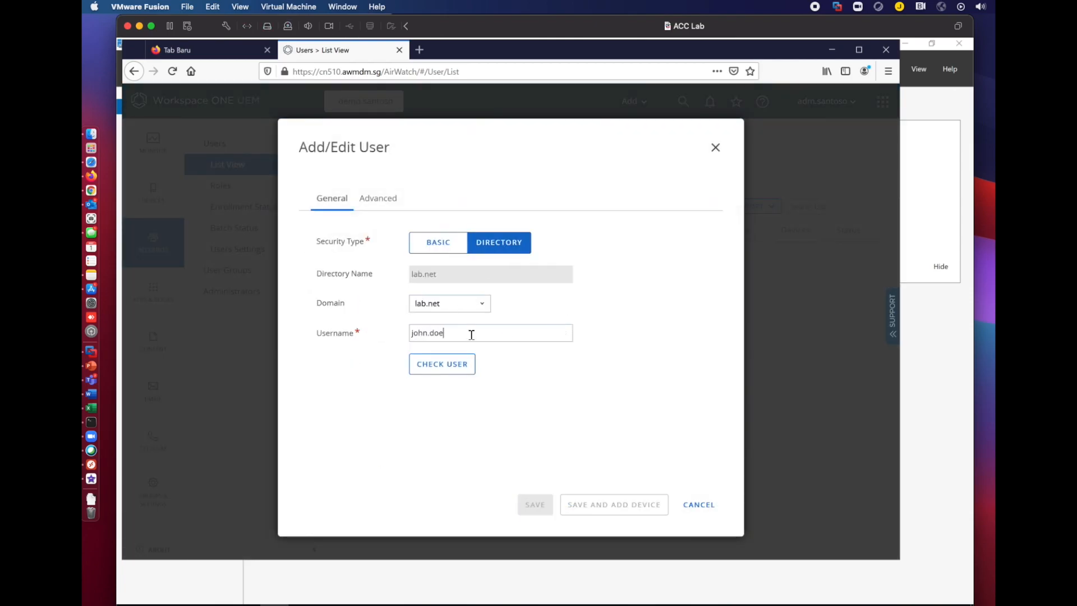
pyautogui.click(455, 367)
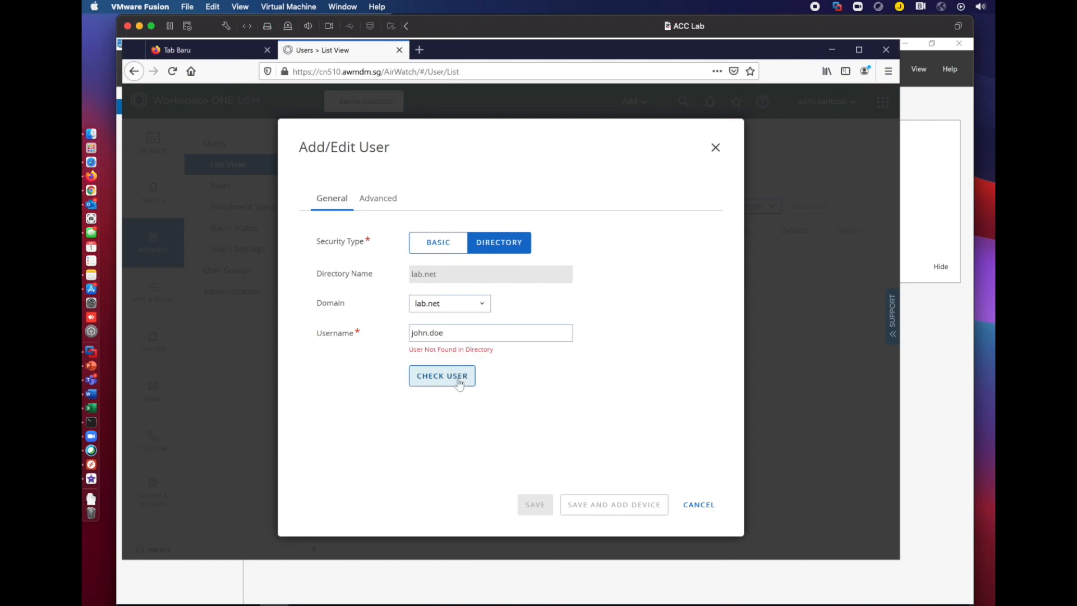
pyautogui.scroll(-2, 626, 362)
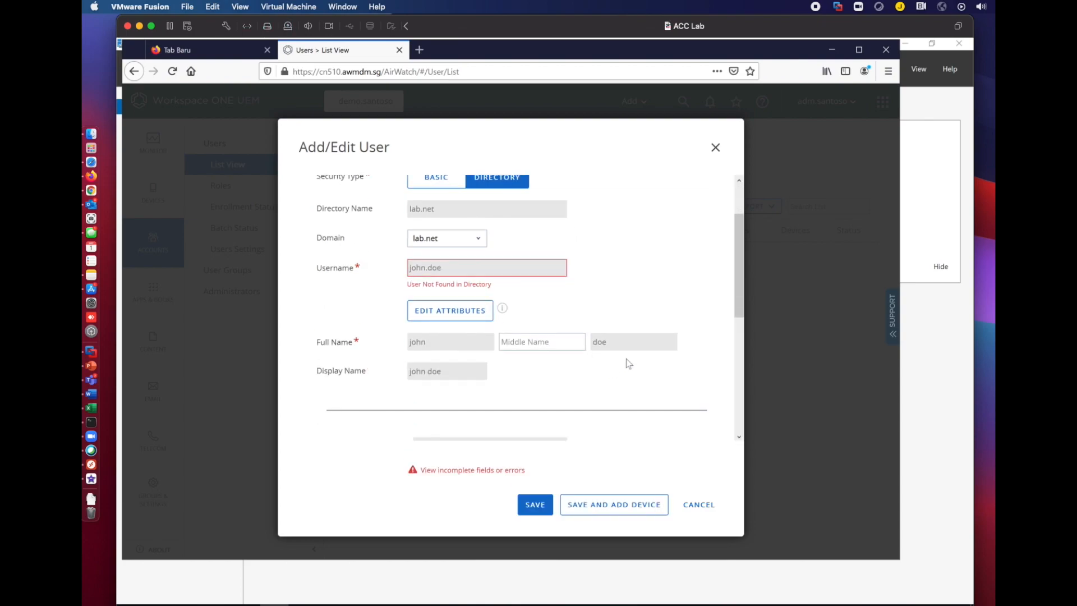
pyautogui.scroll(-8, 713, 311)
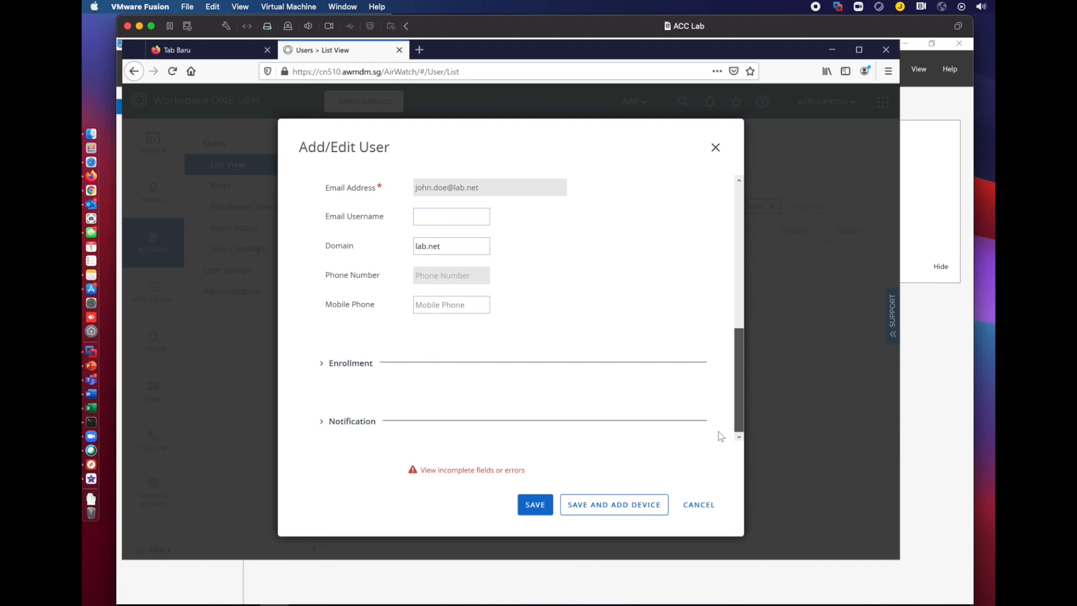
pyautogui.scroll(10, 720, 415)
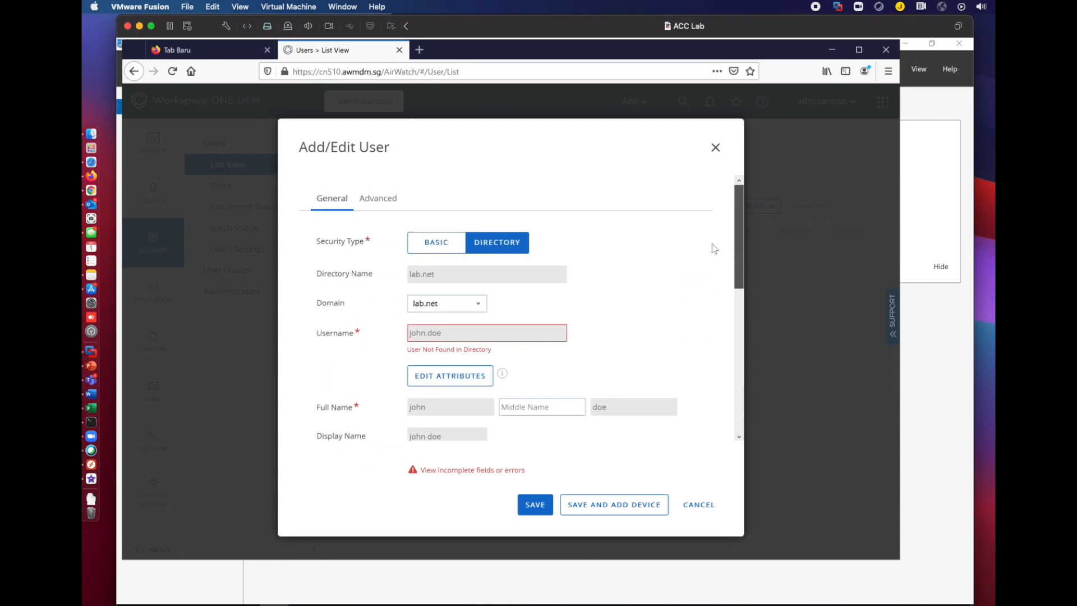
pyautogui.click(536, 505)
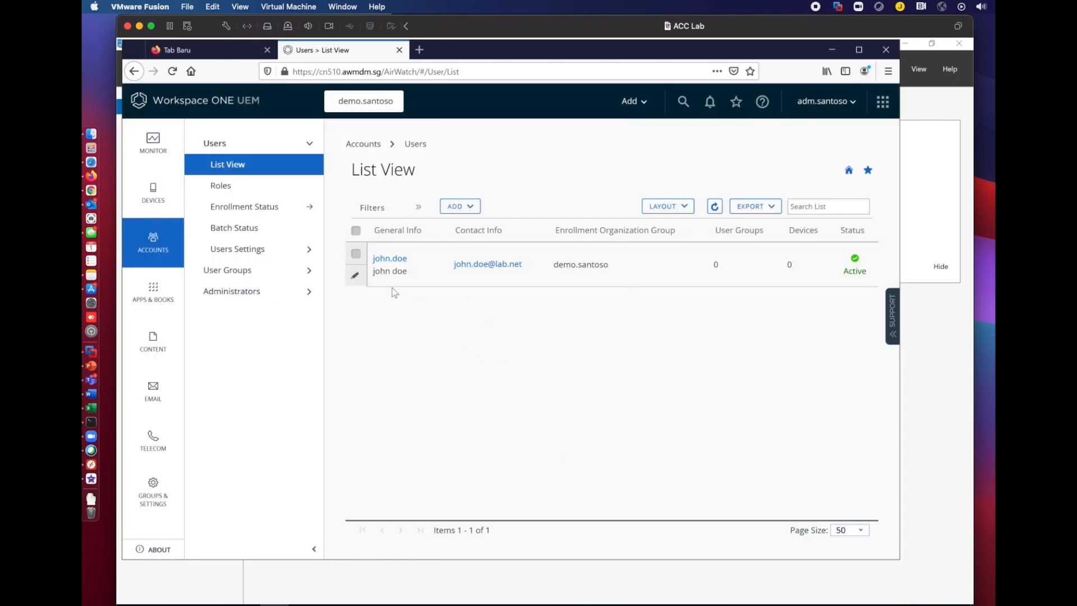
# Add the second lab.net user as a Directory user, verifying the lookup before saving.
pyautogui.click(460, 206)
pyautogui.click(458, 229)
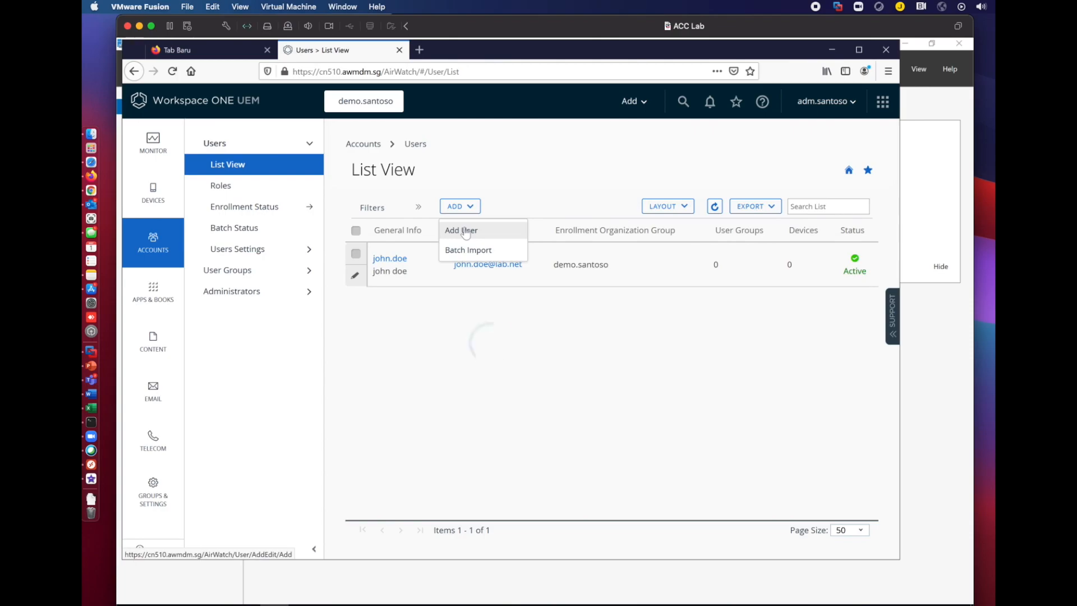
pyautogui.click(496, 243)
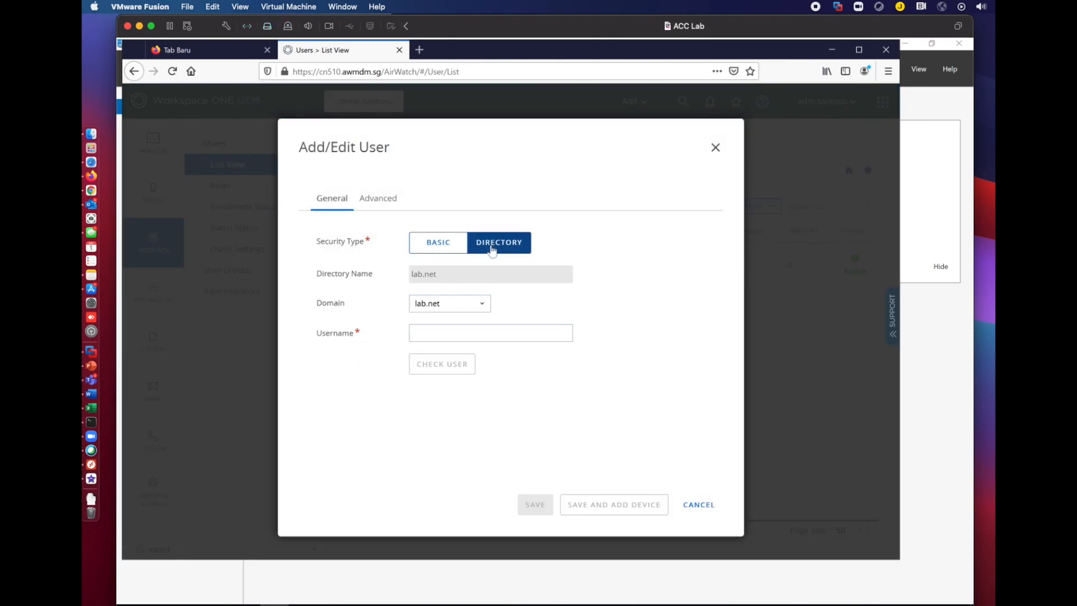
pyautogui.click(467, 337)
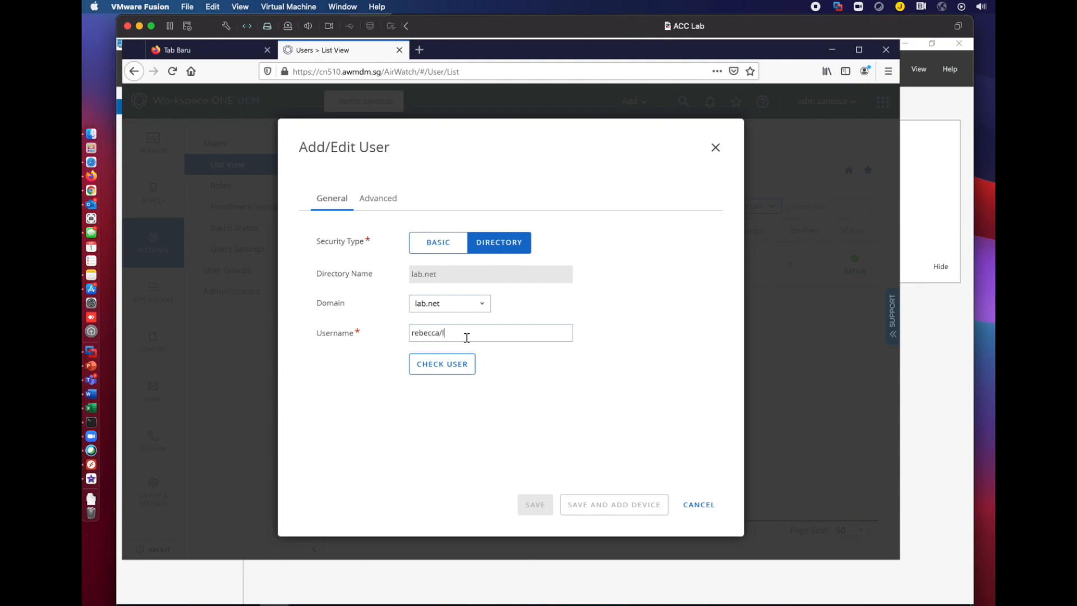
pyautogui.click(452, 366)
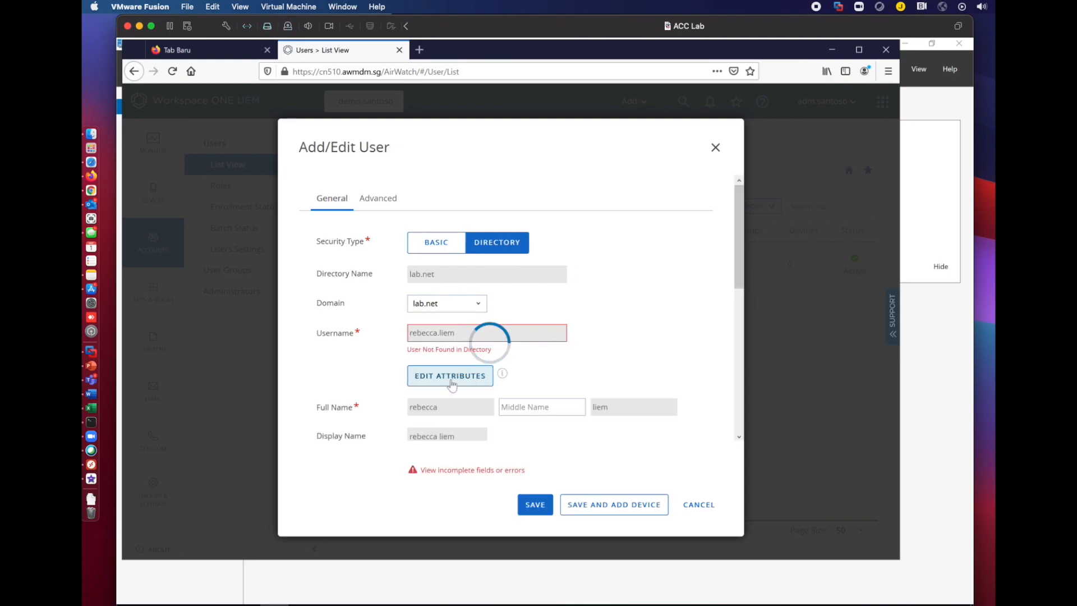
pyautogui.moveTo(738, 283); pyautogui.dragTo(736, 453)
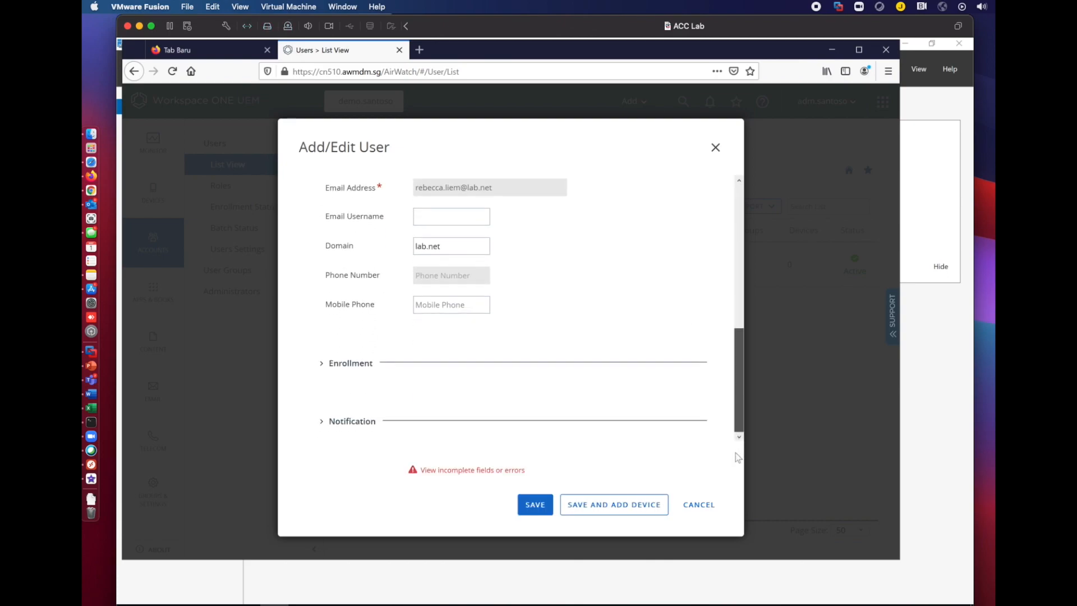
pyautogui.click(535, 506)
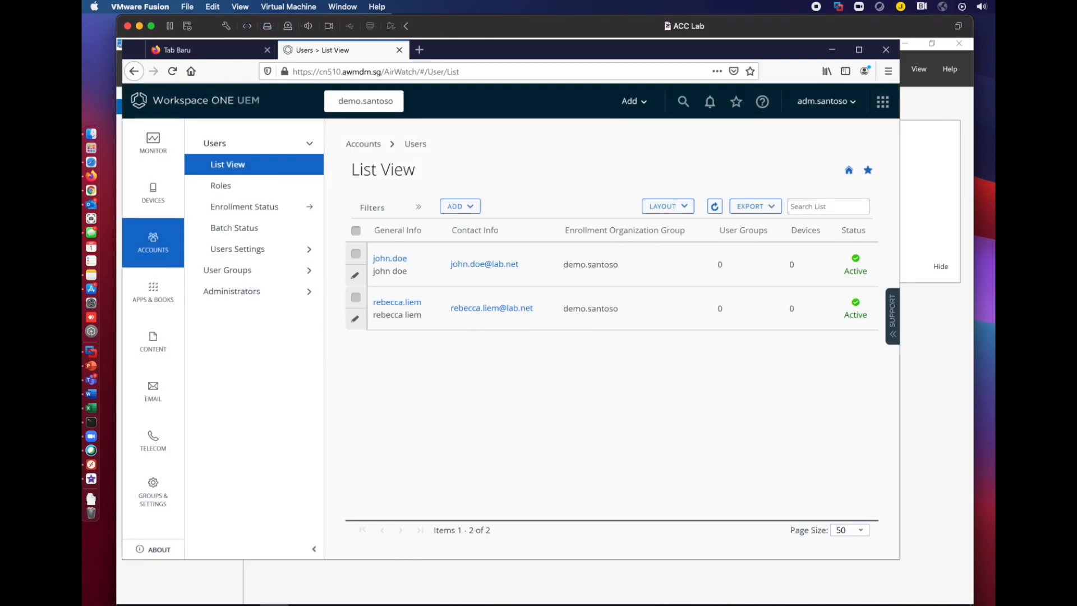
# Add the third lab.net user as a Directory user, verifying the lookup before saving.
pyautogui.click(554, 364)
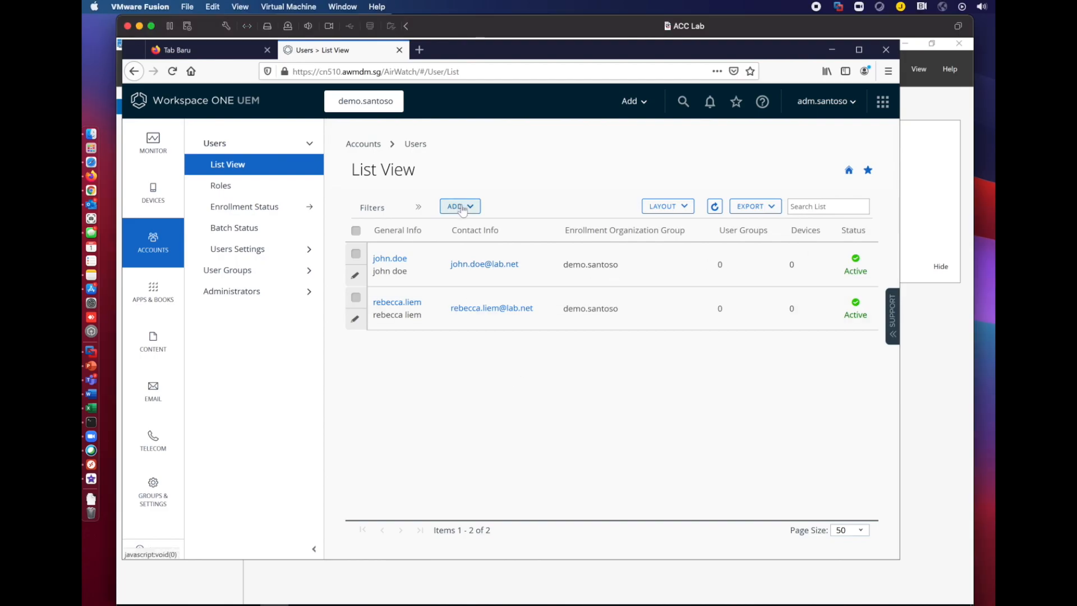
pyautogui.click(467, 207)
pyautogui.click(468, 231)
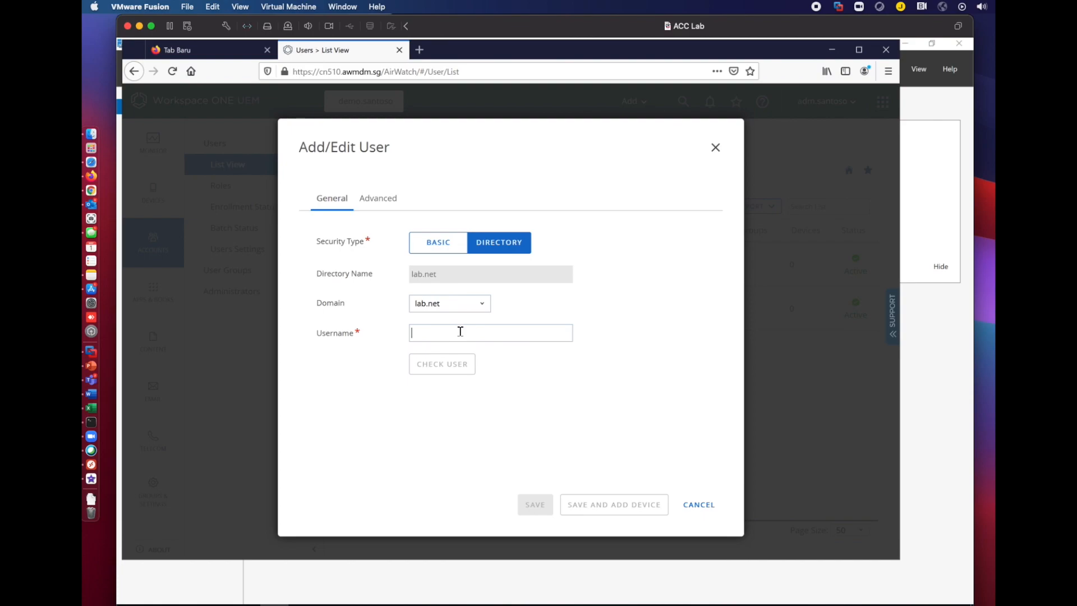
pyautogui.write('ronny.does')
pyautogui.click(453, 362)
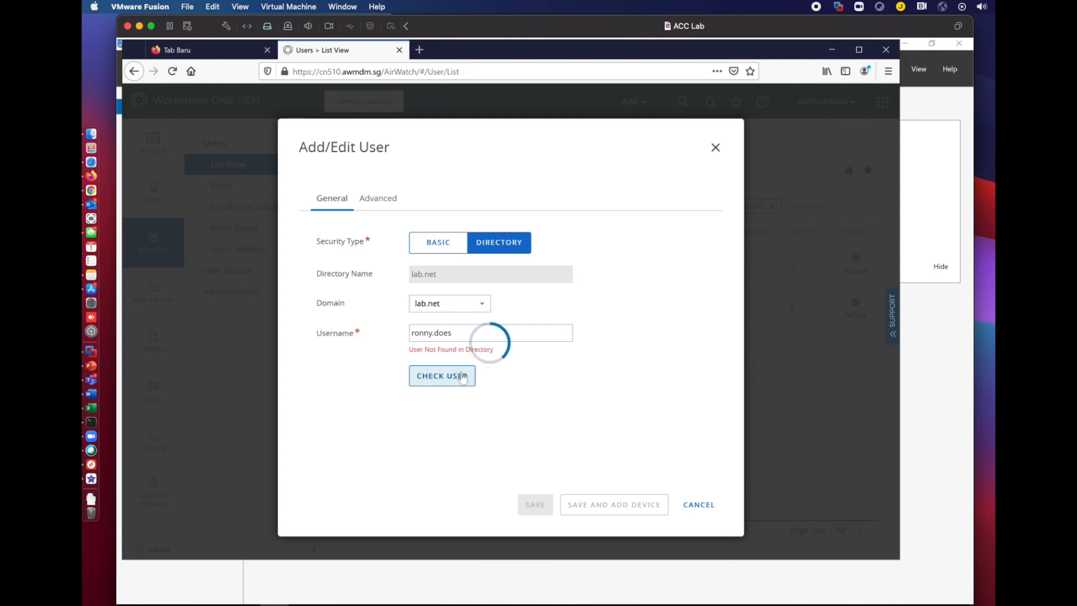
pyautogui.scroll(-4, 731, 393)
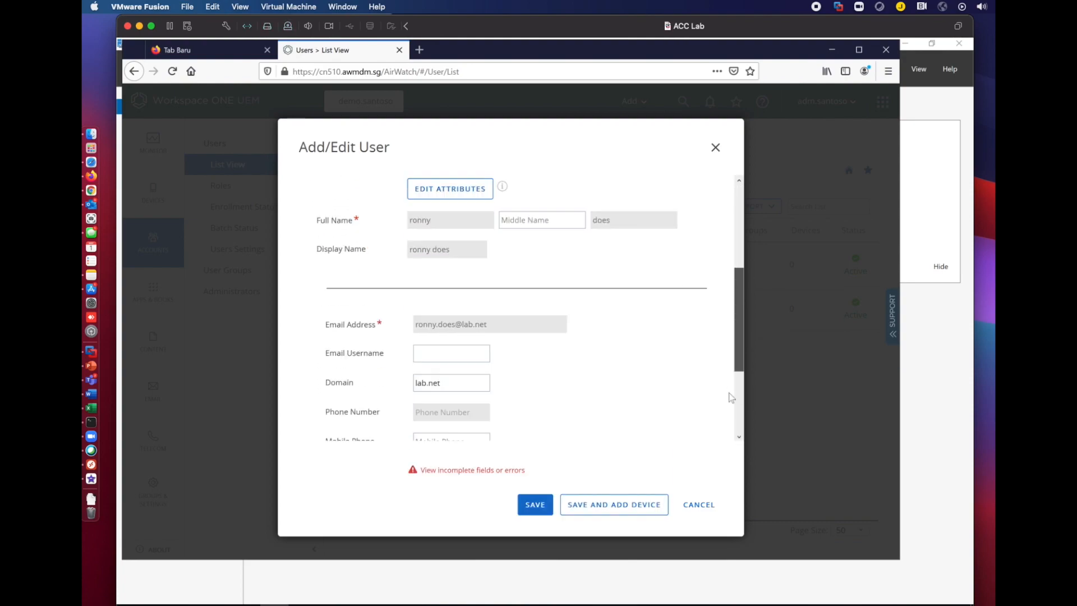
pyautogui.scroll(-3, 731, 393)
pyautogui.click(531, 506)
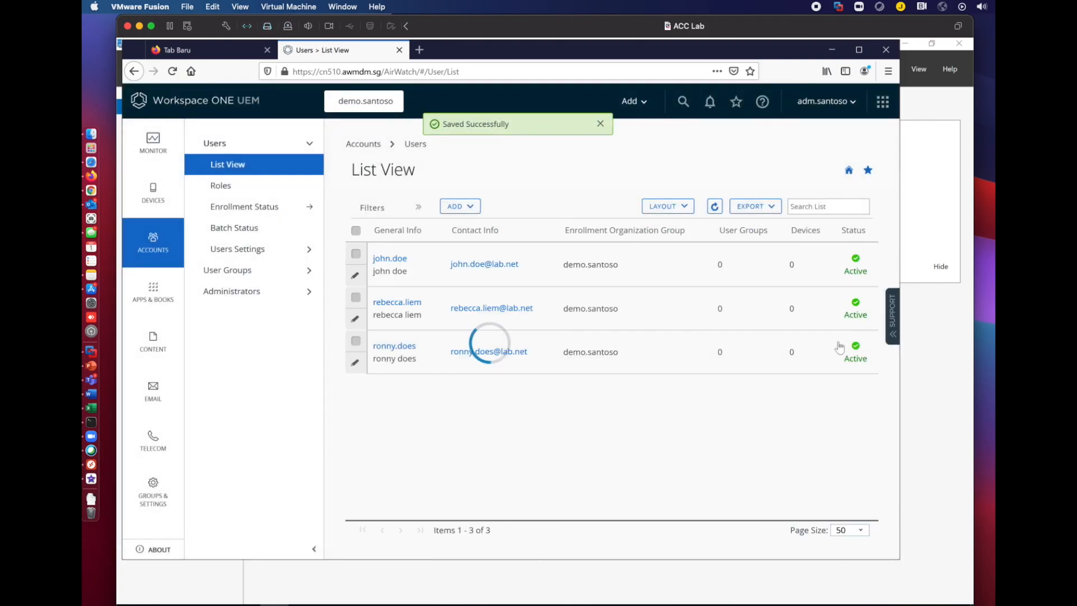
pyautogui.click(474, 208)
# Look up the fourth lab.net user as a Directory user and save them.
pyautogui.click(469, 227)
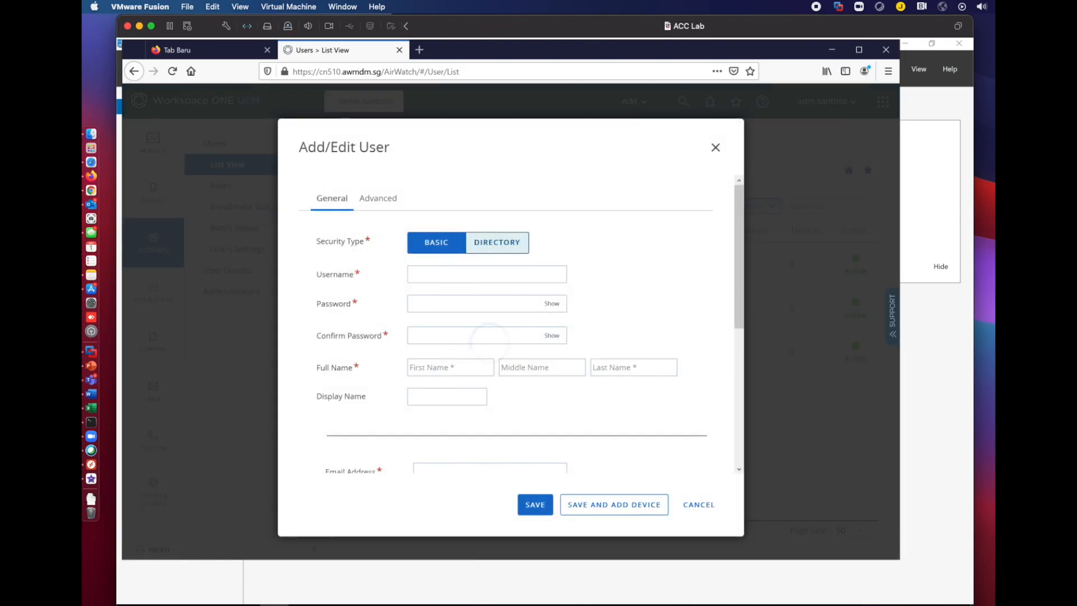
pyautogui.click(501, 243)
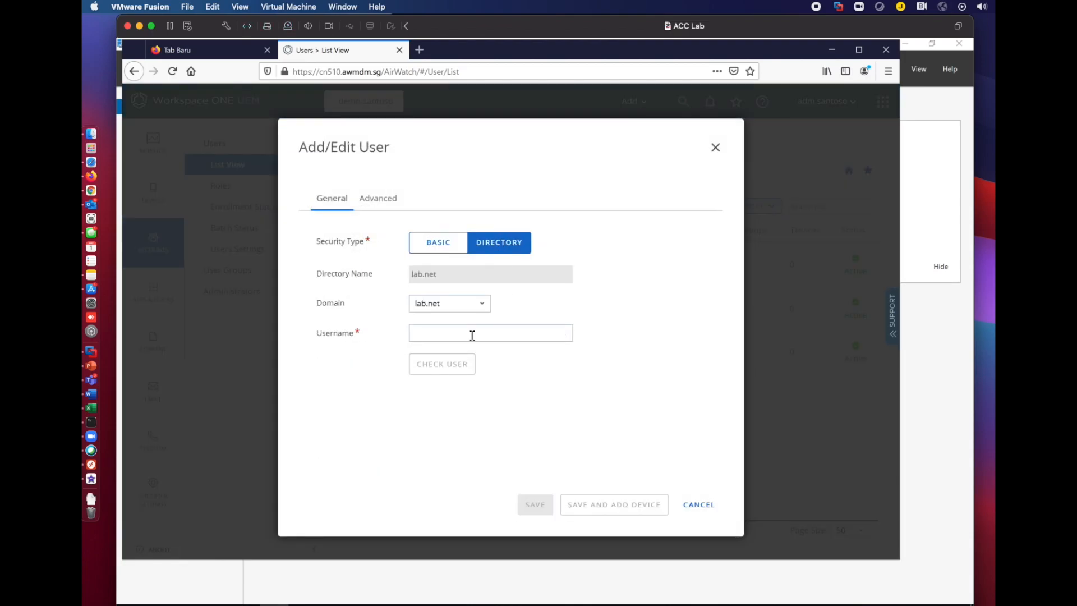
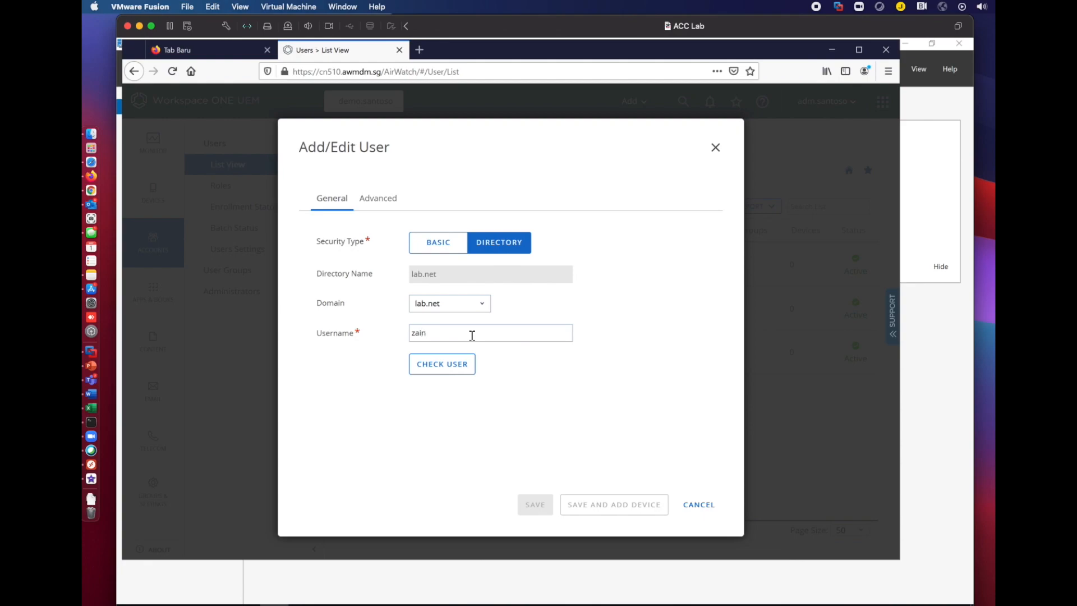
pyautogui.click(464, 366)
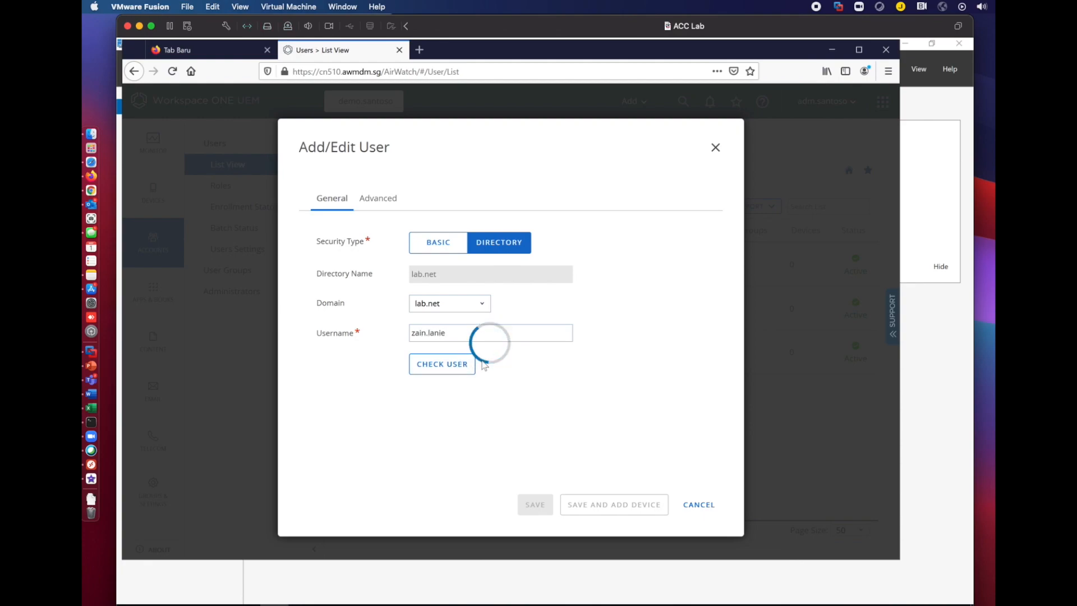
pyautogui.moveTo(741, 307); pyautogui.dragTo(711, 459)
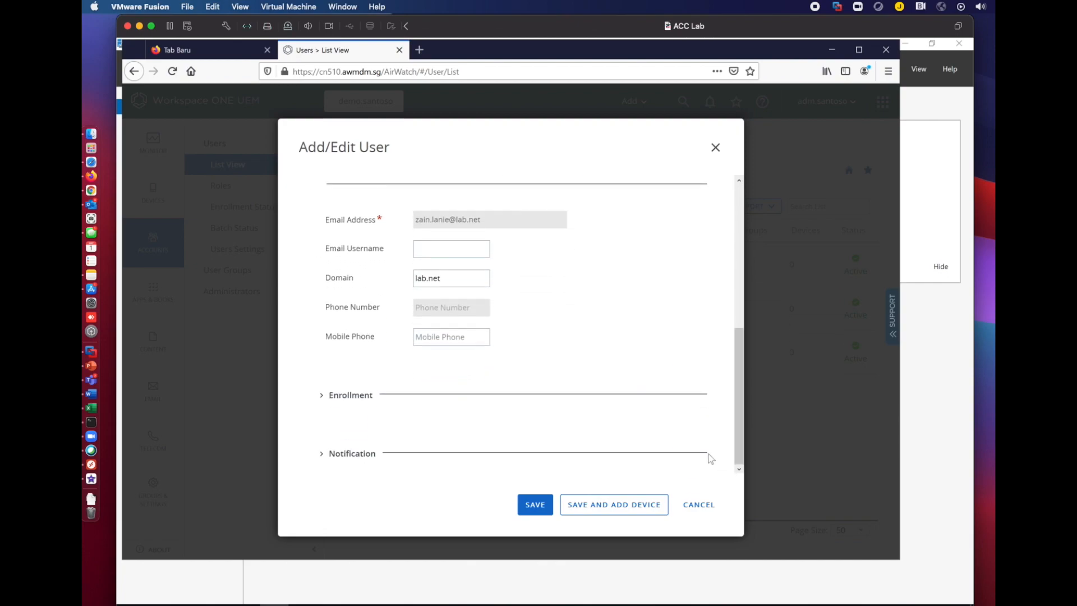
pyautogui.click(536, 510)
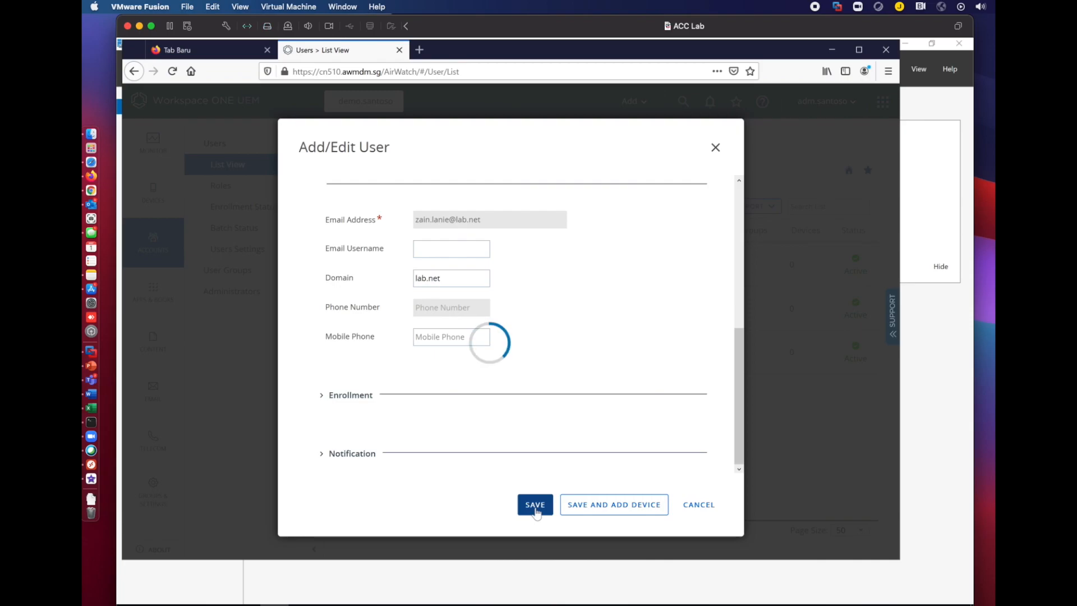